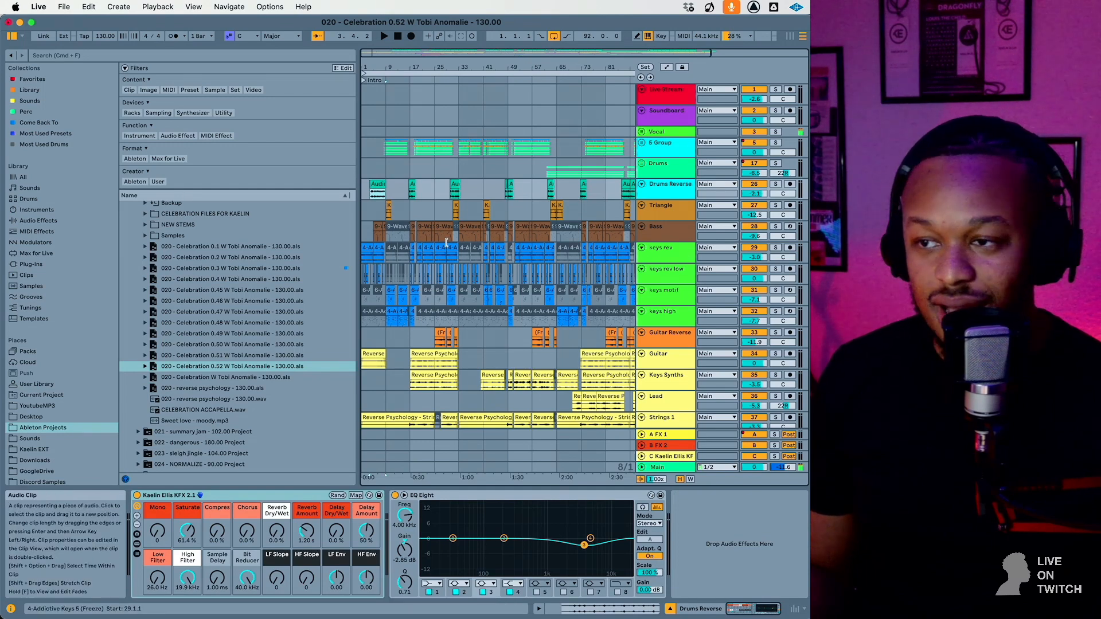
Step: Play the song from bar 1 and zoom the arrangement in on the opening section
{"action": "left_click", "coordinate": [379, 224]}
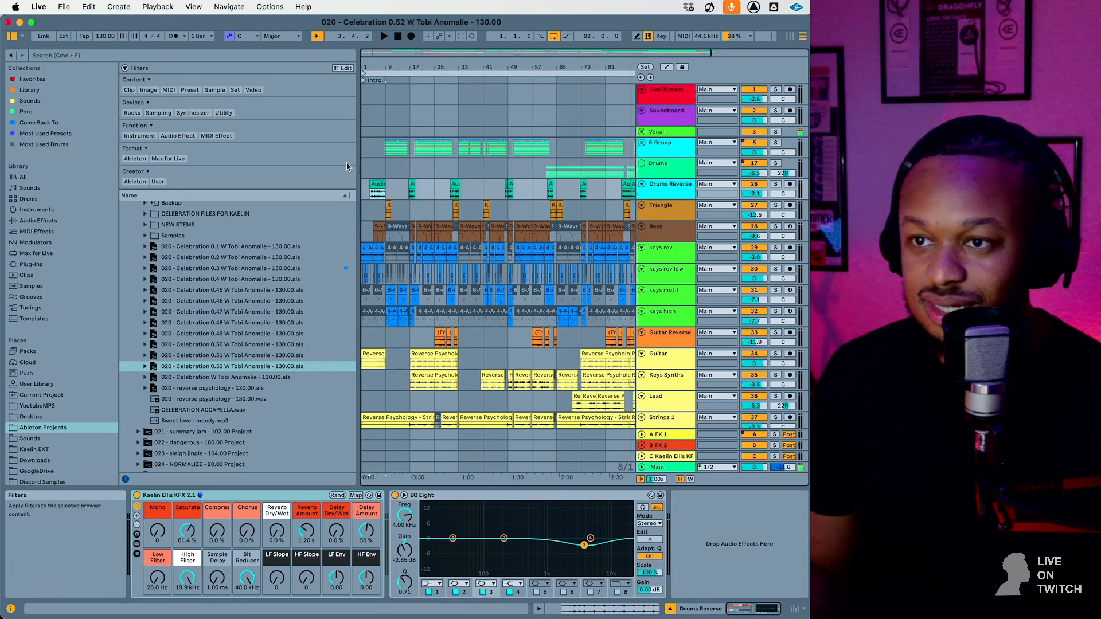
{"action": "left_click", "coordinate": [365, 154]}
{"action": "key", "text": "space"}
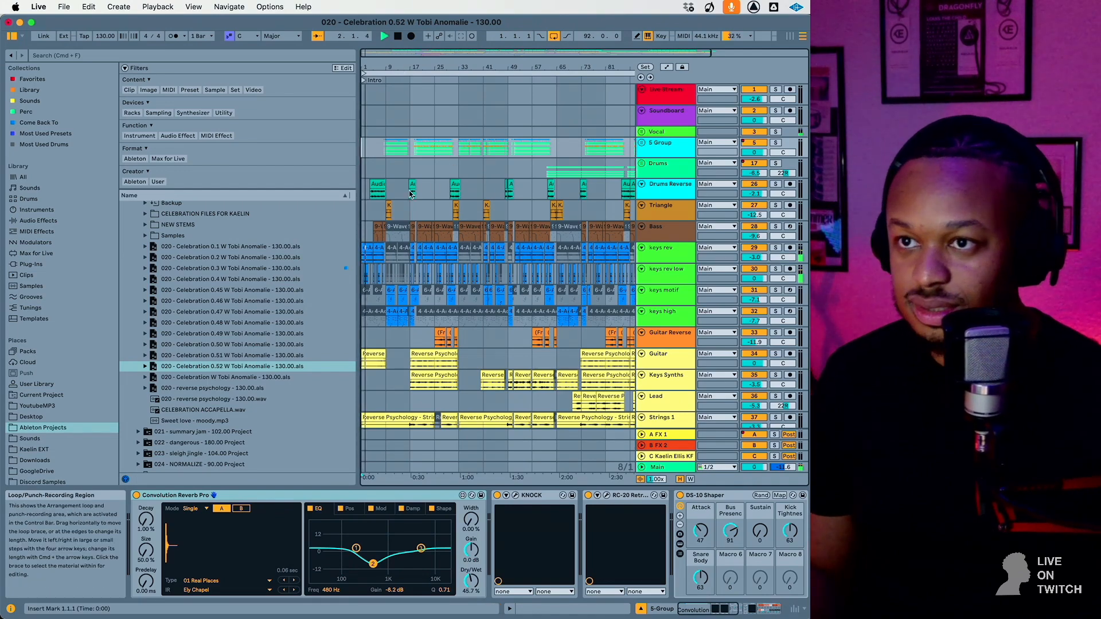
{"action": "scroll", "coordinate": [432, 248], "scroll_direction": "down", "scroll_amount": 5}
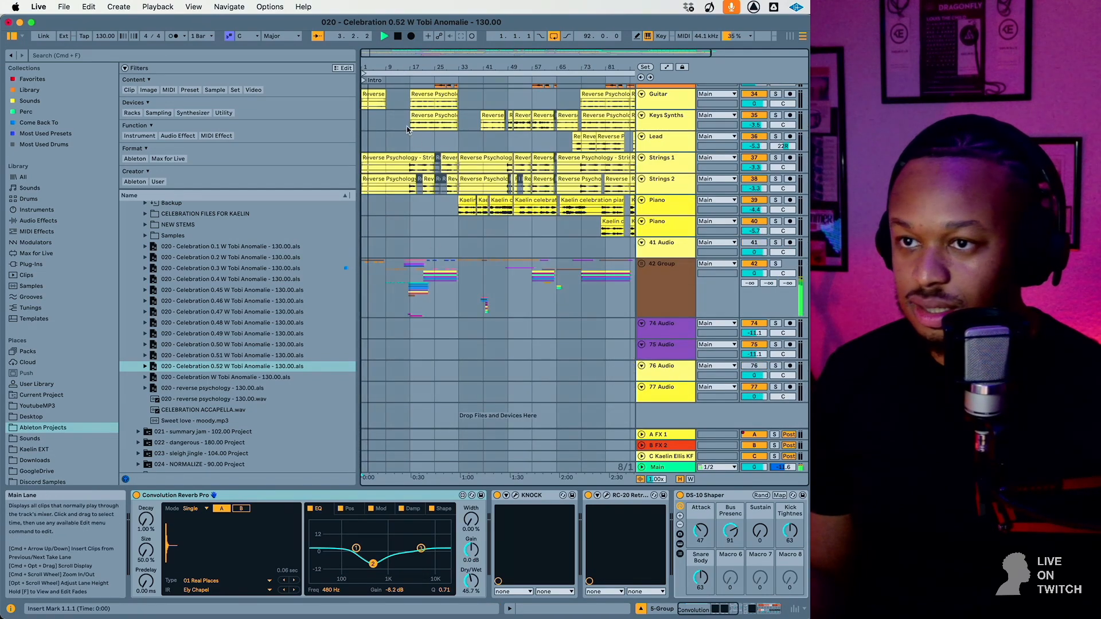
{"action": "left_click_drag", "start_coordinate": [368, 52], "coordinate": [369, 86]}
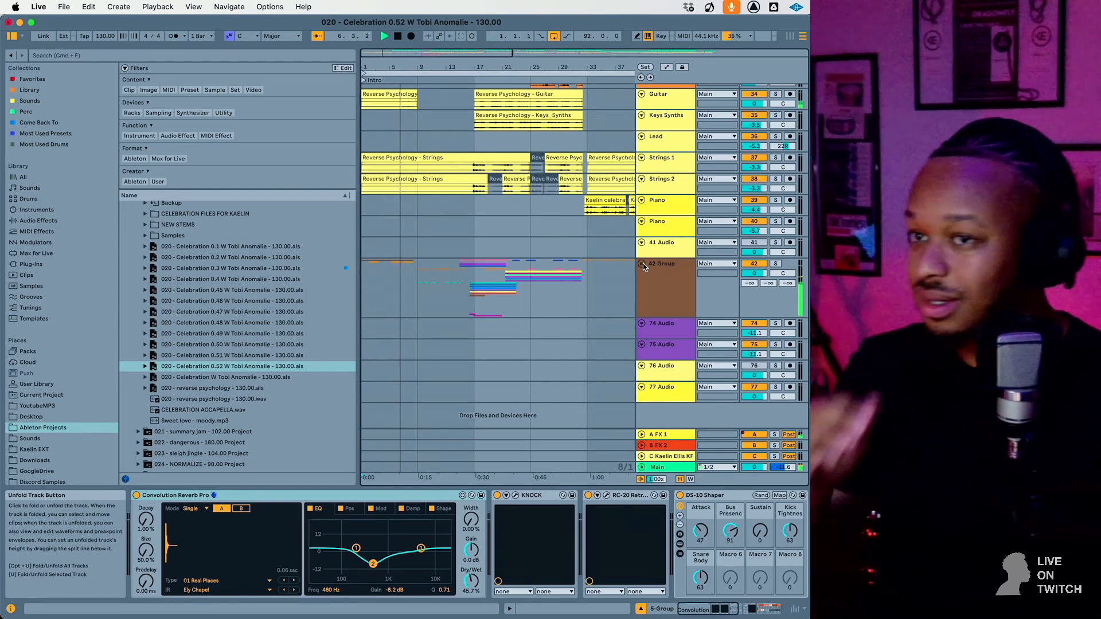
Step: Deactivate the 42 Group track and set the loop to bars 9 through 17
{"action": "scroll", "coordinate": [500, 237], "scroll_direction": "up", "scroll_amount": 5}
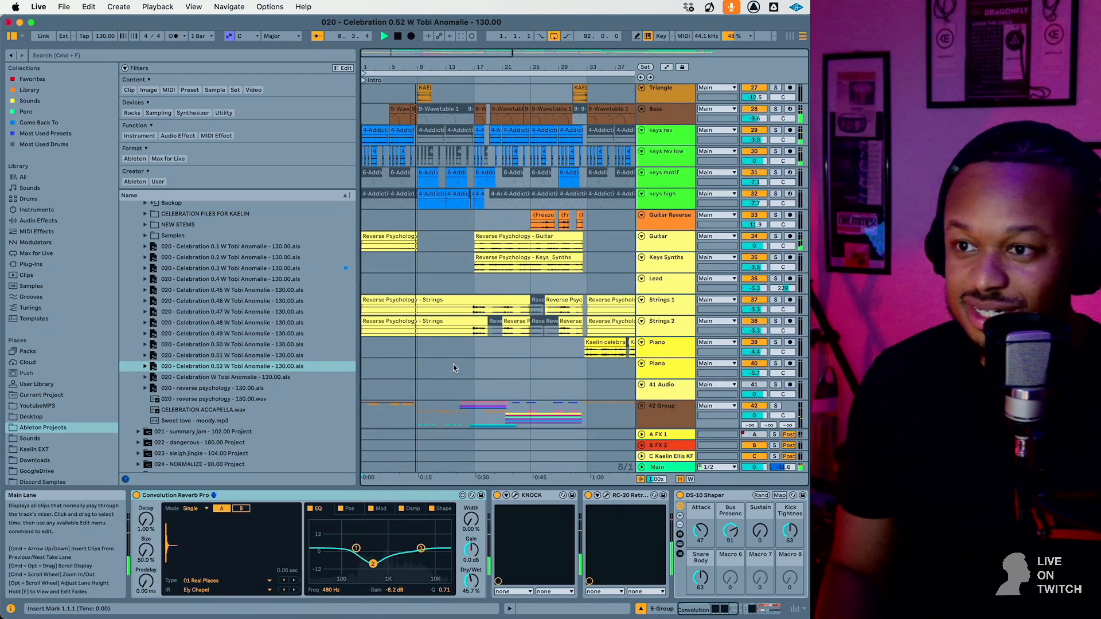
{"action": "scroll", "coordinate": [495, 354], "scroll_direction": "down", "scroll_amount": 2}
{"action": "left_click", "coordinate": [756, 365]}
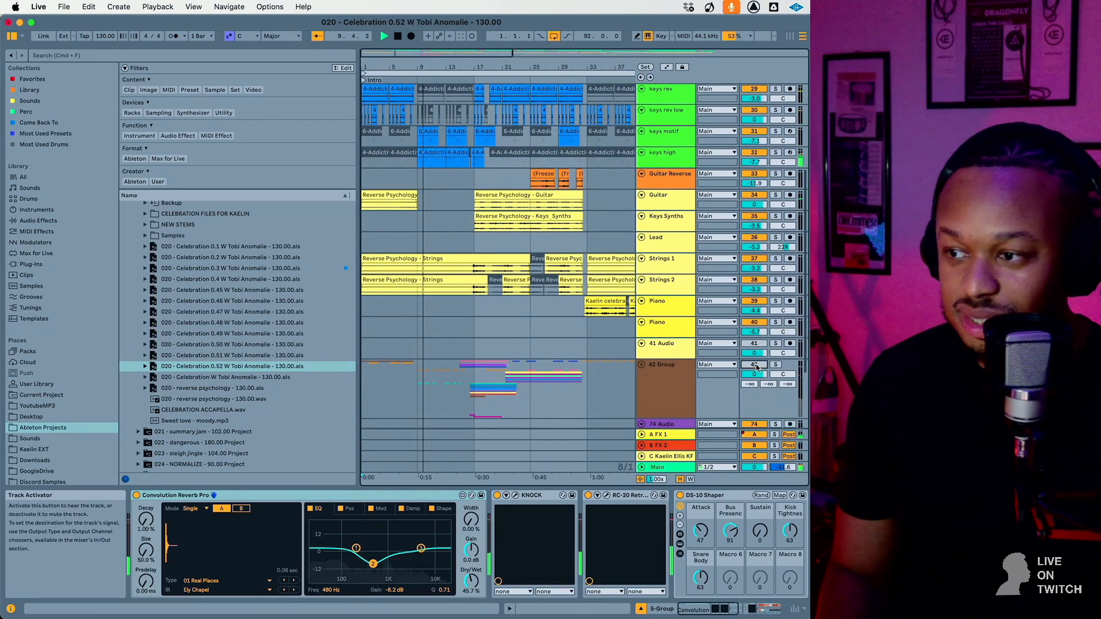
{"action": "right_click", "coordinate": [463, 348]}
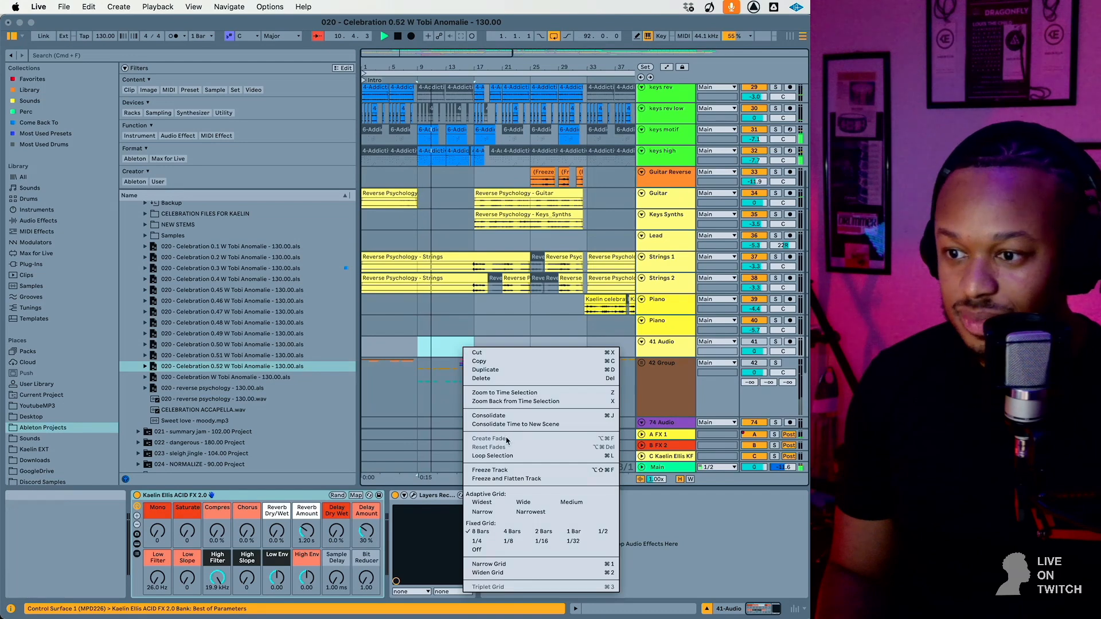
{"action": "left_click", "coordinate": [498, 457]}
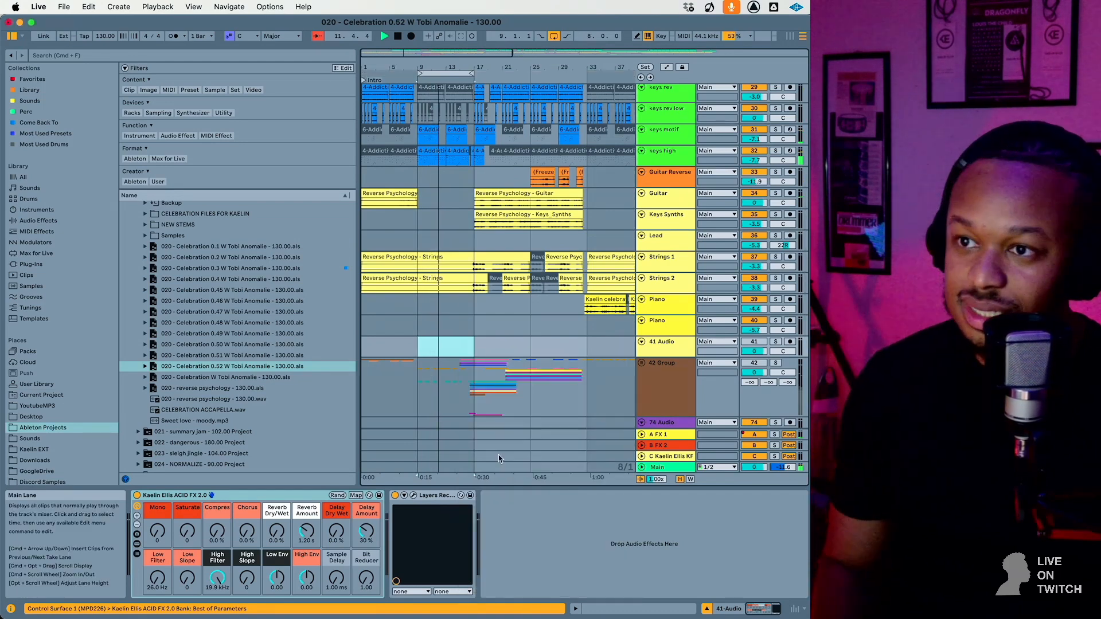
Step: Listen to the keys motif track soloed within the loop and show its device chain
{"action": "scroll", "coordinate": [504, 247], "scroll_direction": "up", "scroll_amount": 5}
{"action": "scroll", "coordinate": [505, 248], "scroll_direction": "up", "scroll_amount": 2}
{"action": "left_click", "coordinate": [666, 290]}
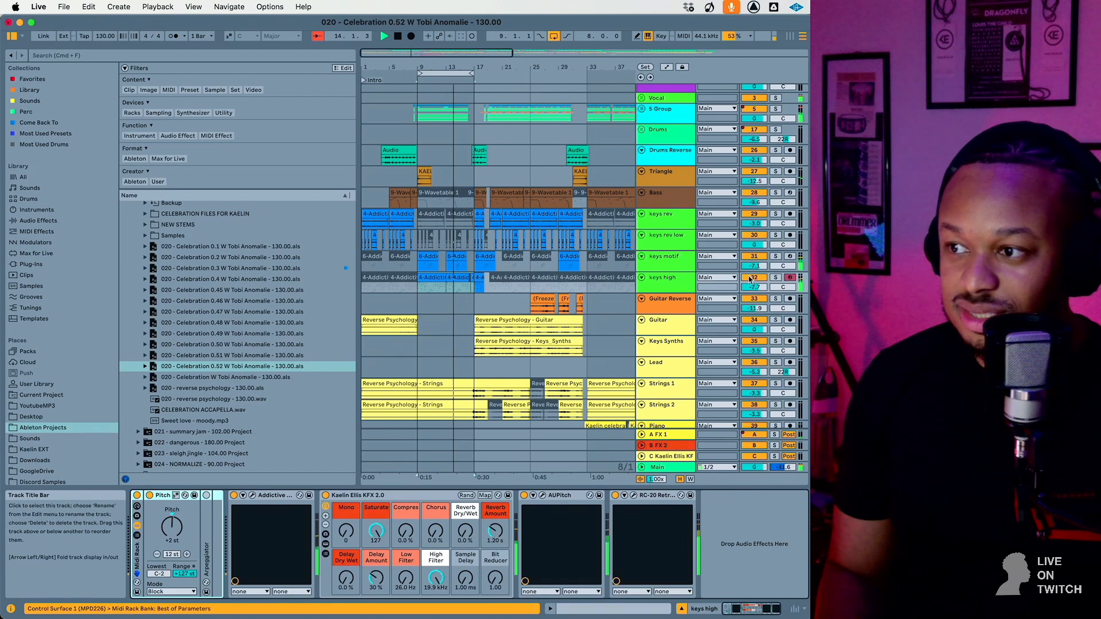
{"action": "left_click", "coordinate": [775, 256]}
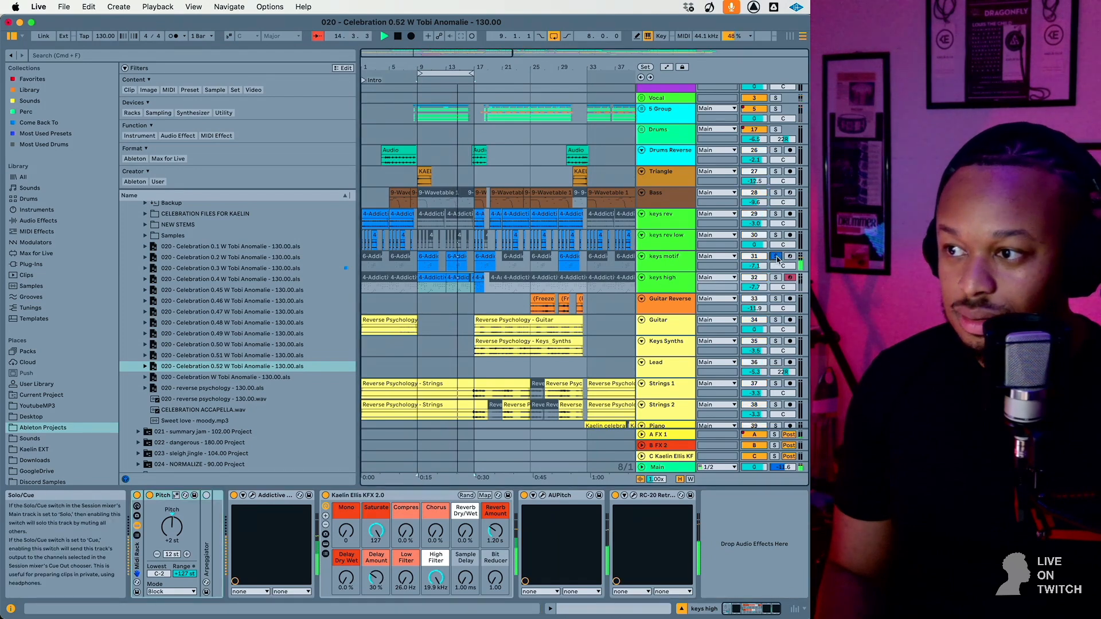
{"action": "left_click", "coordinate": [676, 264]}
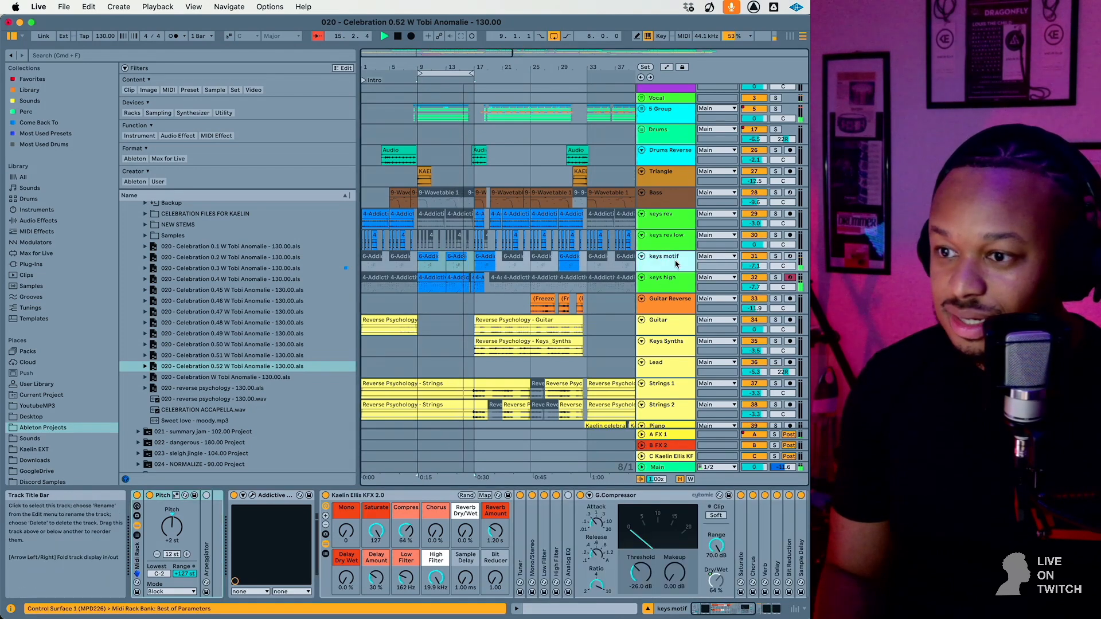
Step: Open the Addictive Keys instrument of the keys motif track and move its window clear of the mixer
{"action": "left_click", "coordinate": [252, 496]}
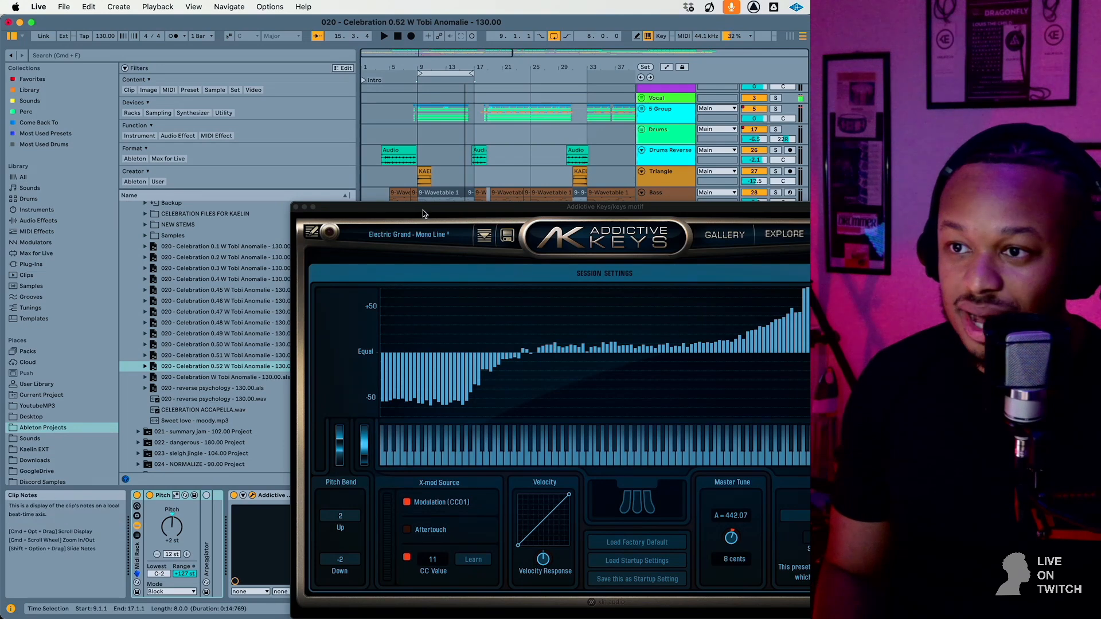
{"action": "left_click_drag", "start_coordinate": [422, 213], "coordinate": [294, 225]}
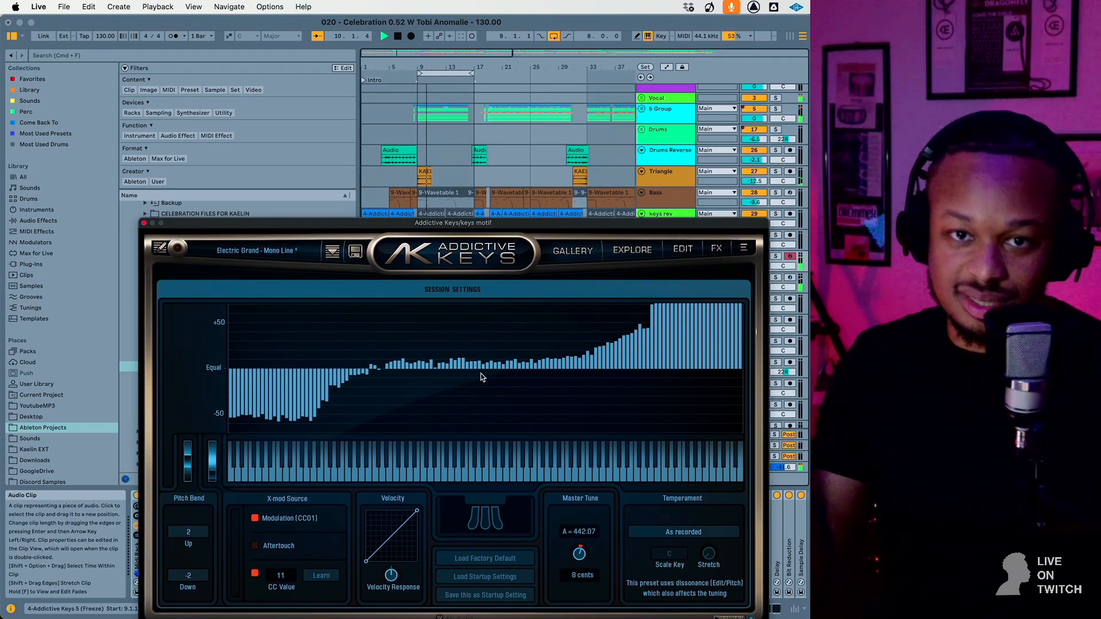
{"action": "left_click_drag", "start_coordinate": [406, 222], "coordinate": [343, 143]}
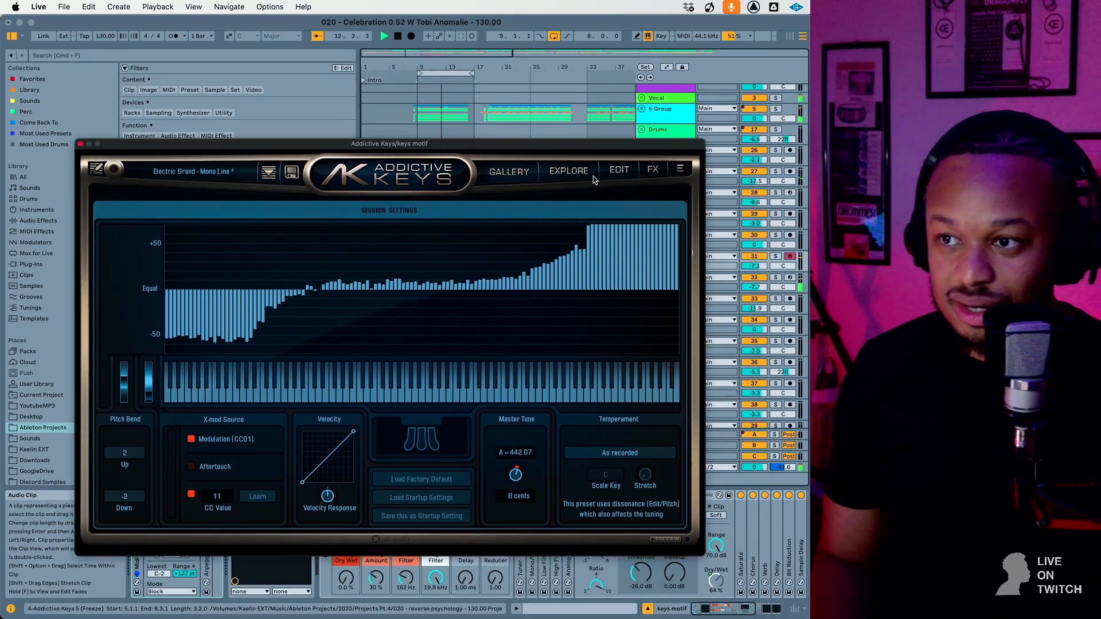
Step: Enable the filter and filter envelope in the Electric Grand's sound-editing page and close the instrument window
{"action": "left_click", "coordinate": [618, 171]}
{"action": "left_click", "coordinate": [569, 171]}
{"action": "left_click", "coordinate": [619, 170]}
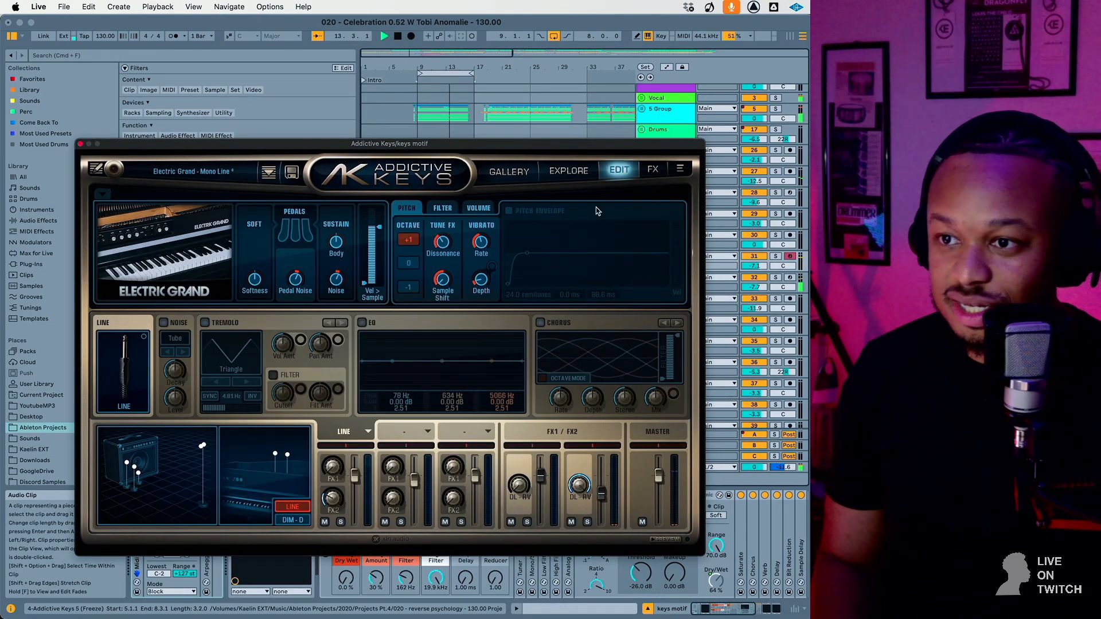
{"action": "left_click", "coordinate": [477, 209]}
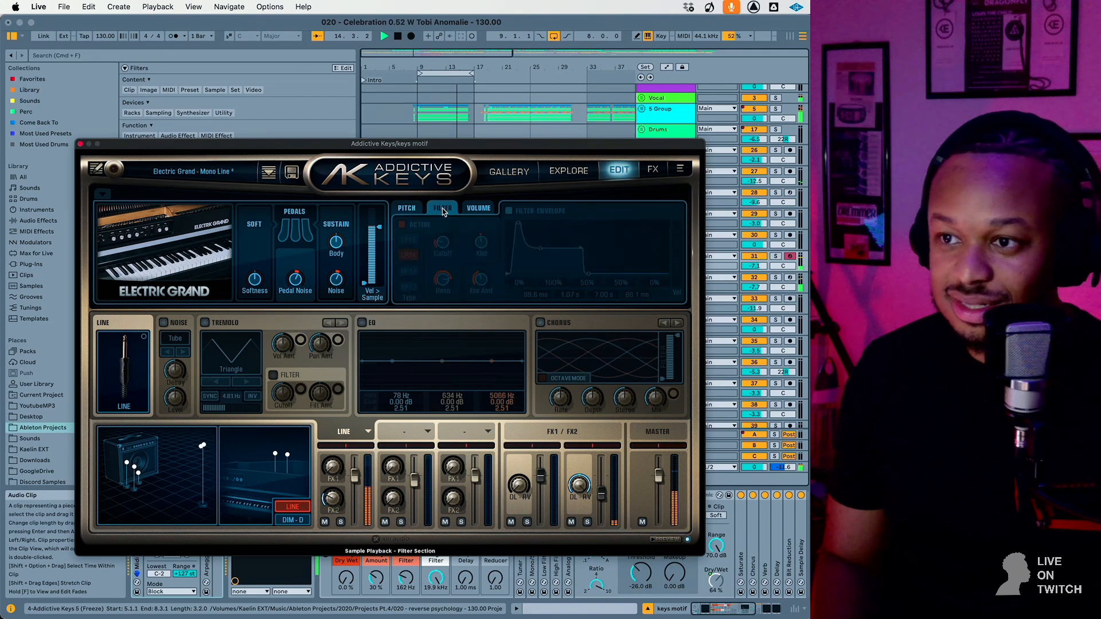
{"action": "left_click", "coordinate": [442, 209]}
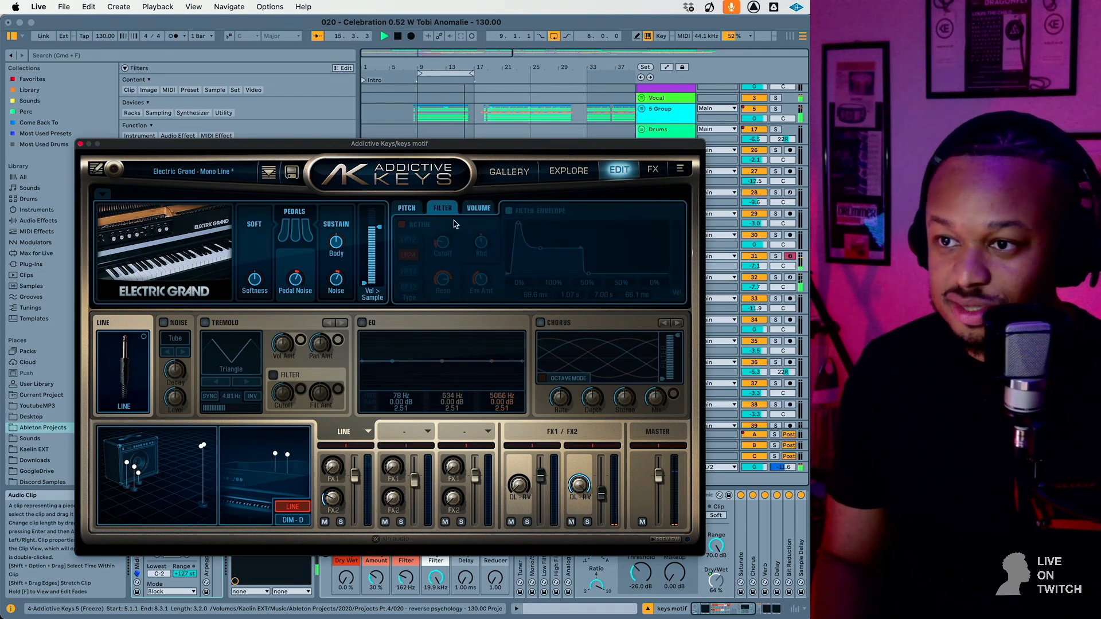
{"action": "left_click", "coordinate": [518, 239]}
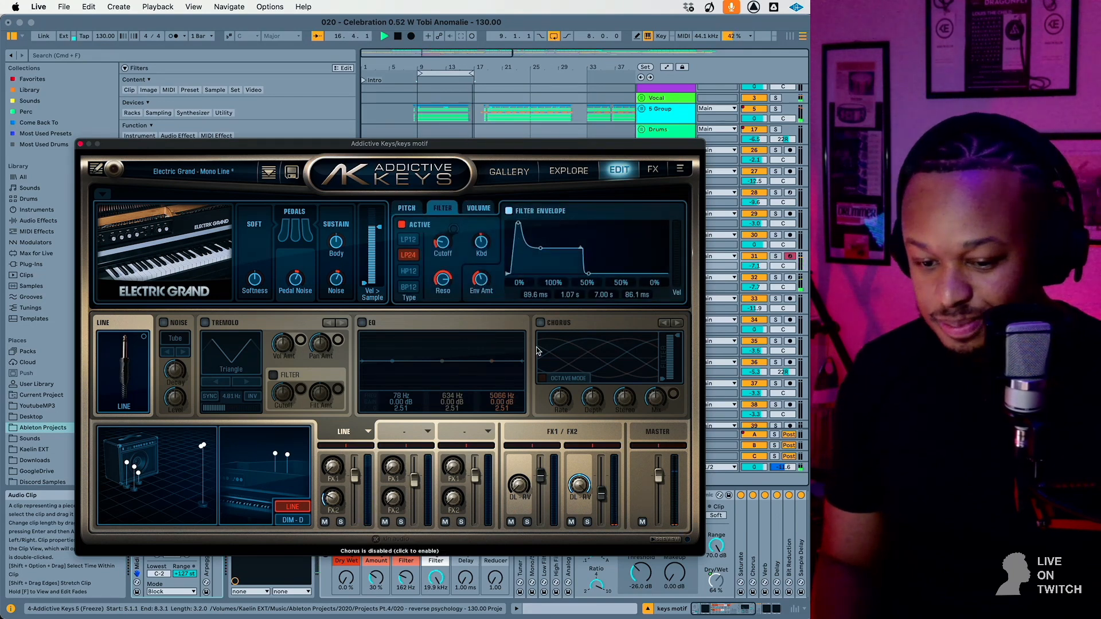
{"action": "left_click", "coordinate": [82, 144]}
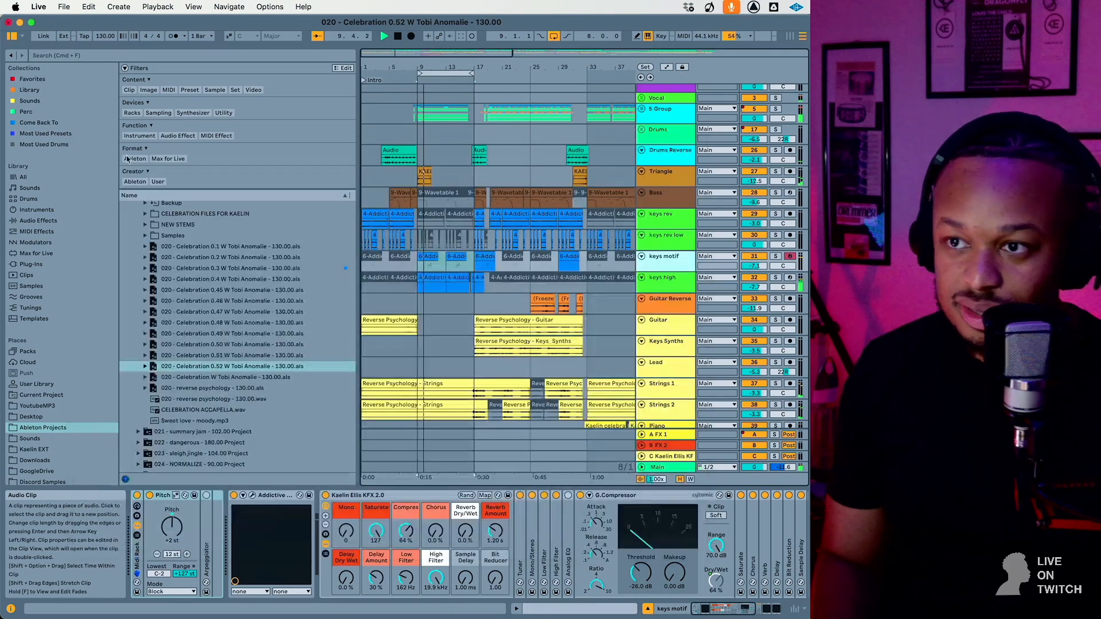
Step: Play the looped section and show the device chain of the keys high track
{"action": "scroll", "coordinate": [410, 210], "scroll_direction": "up", "scroll_amount": 2}
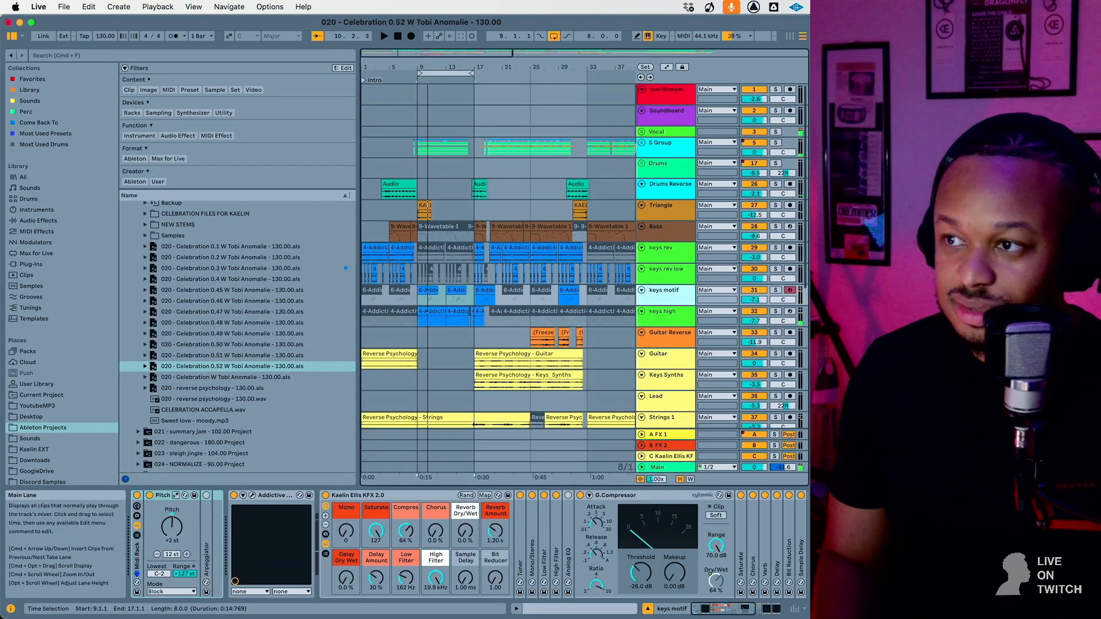
{"action": "key", "text": "space"}
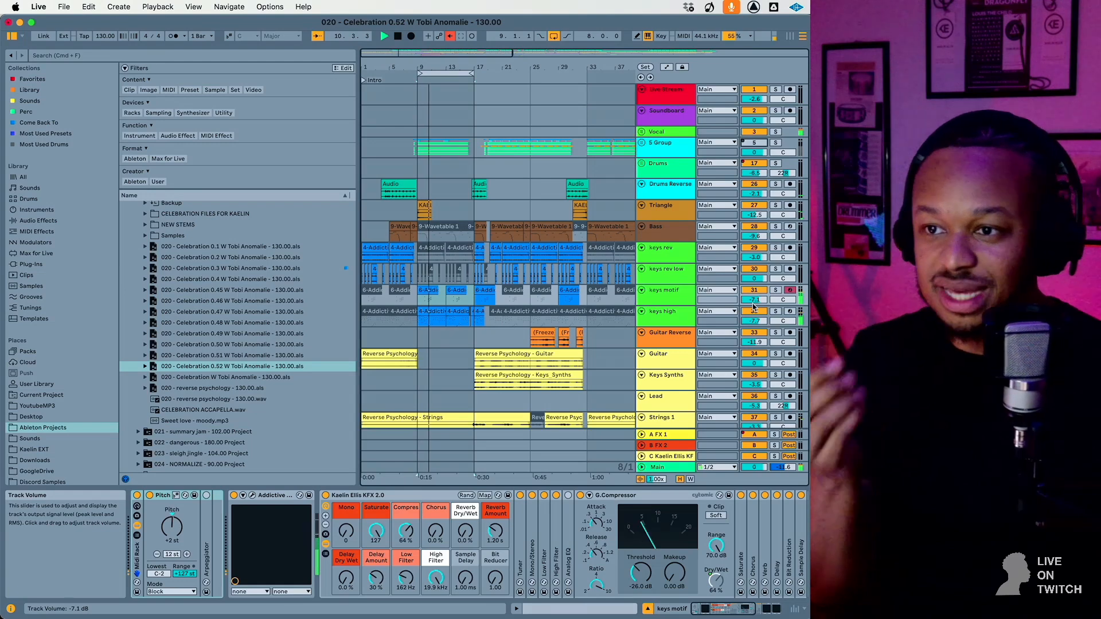
{"action": "left_click", "coordinate": [659, 320]}
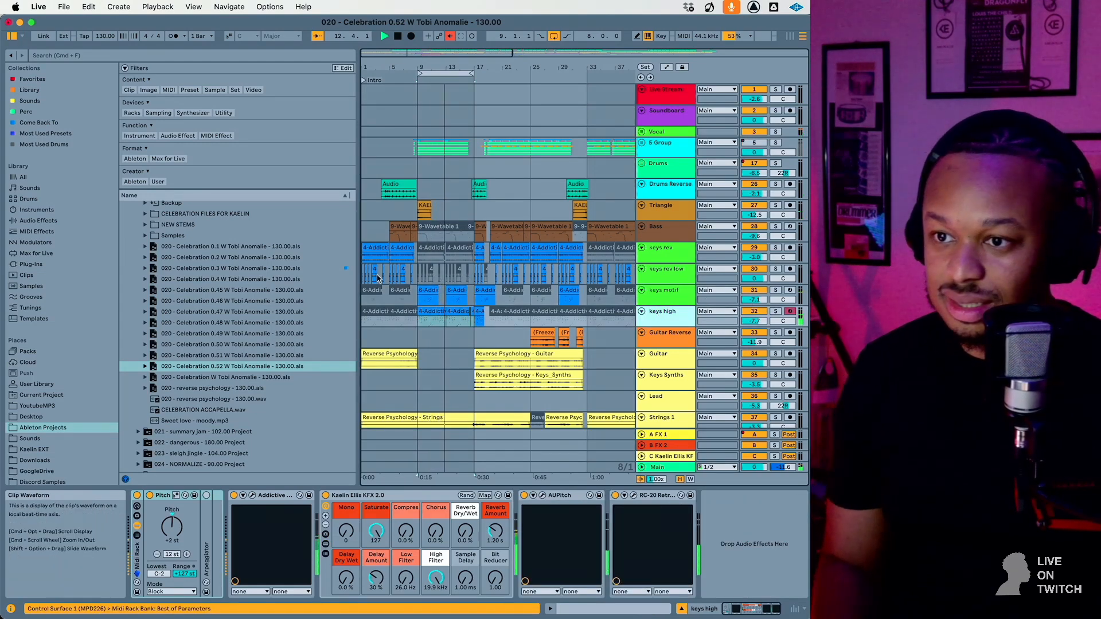
Step: Listen to the first keys rev clip from bar 1 with its track soloed
{"action": "left_click", "coordinate": [368, 249]}
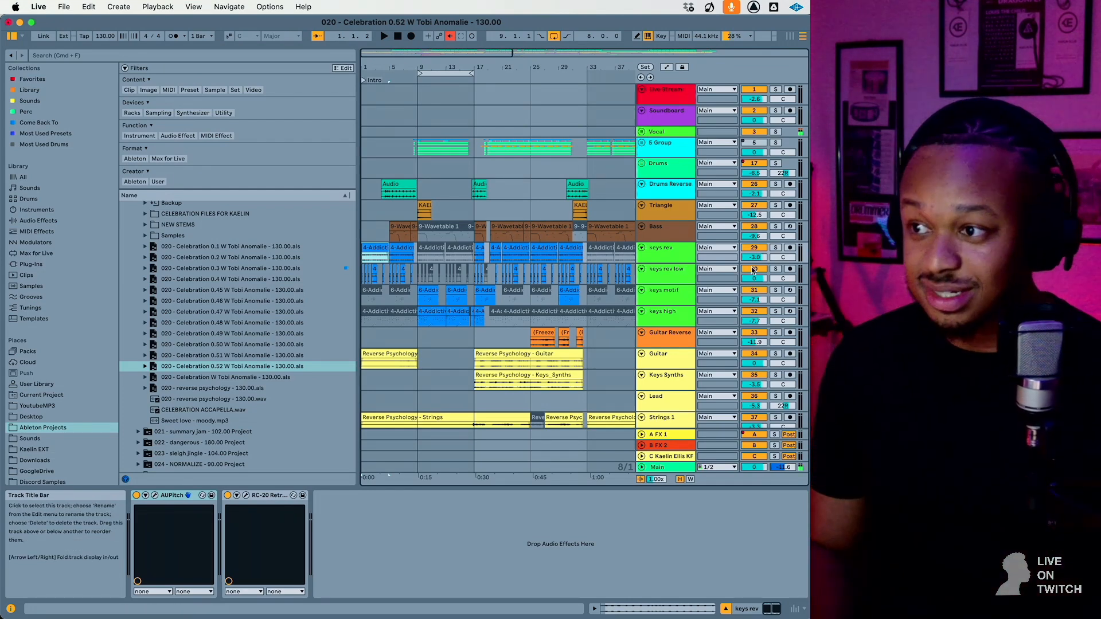
{"action": "left_click", "coordinate": [775, 250]}
{"action": "key", "text": "space"}
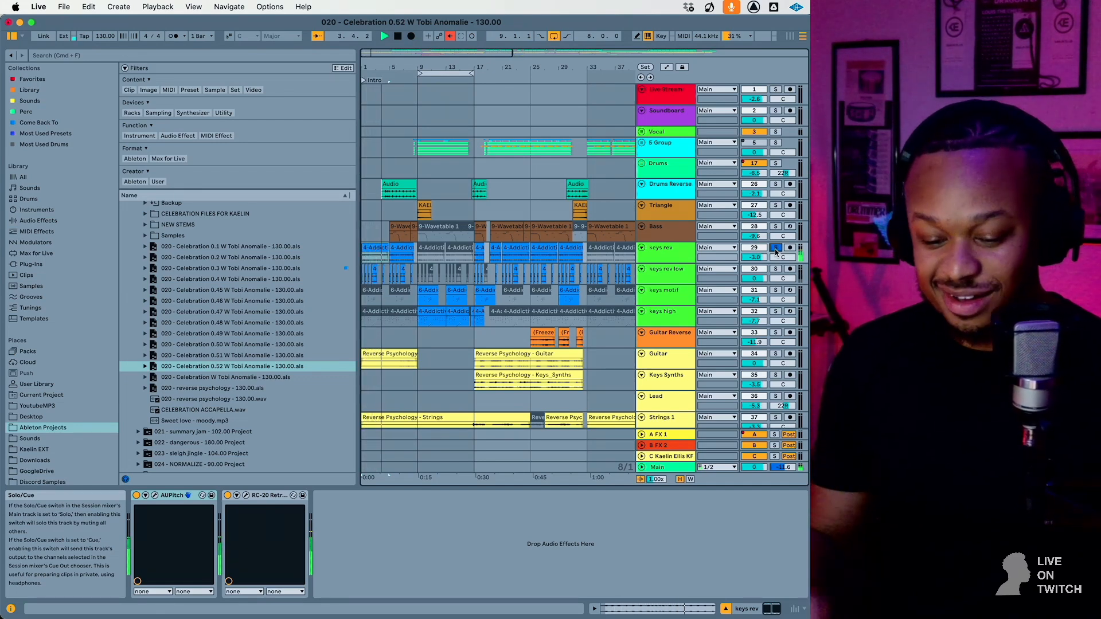
Step: Select the keys rev and keys rev low tracks together and listen to both soloed
{"action": "left_click", "coordinate": [651, 281]}
{"action": "left_click", "coordinate": [666, 249], "text": "shift"}
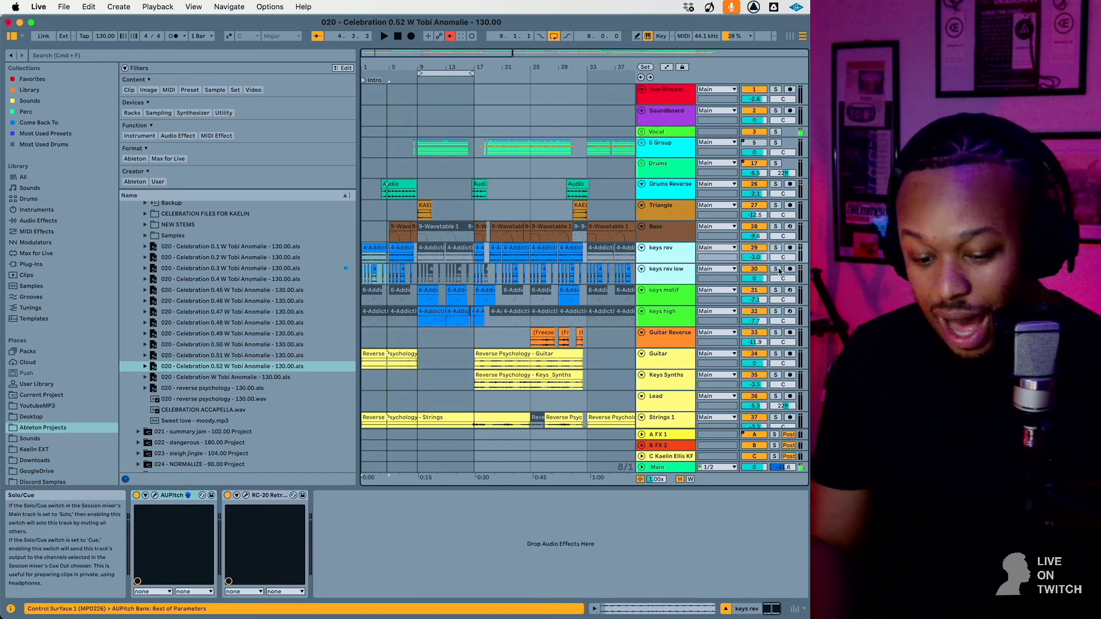
{"action": "left_click", "coordinate": [777, 268]}
{"action": "key", "text": "space"}
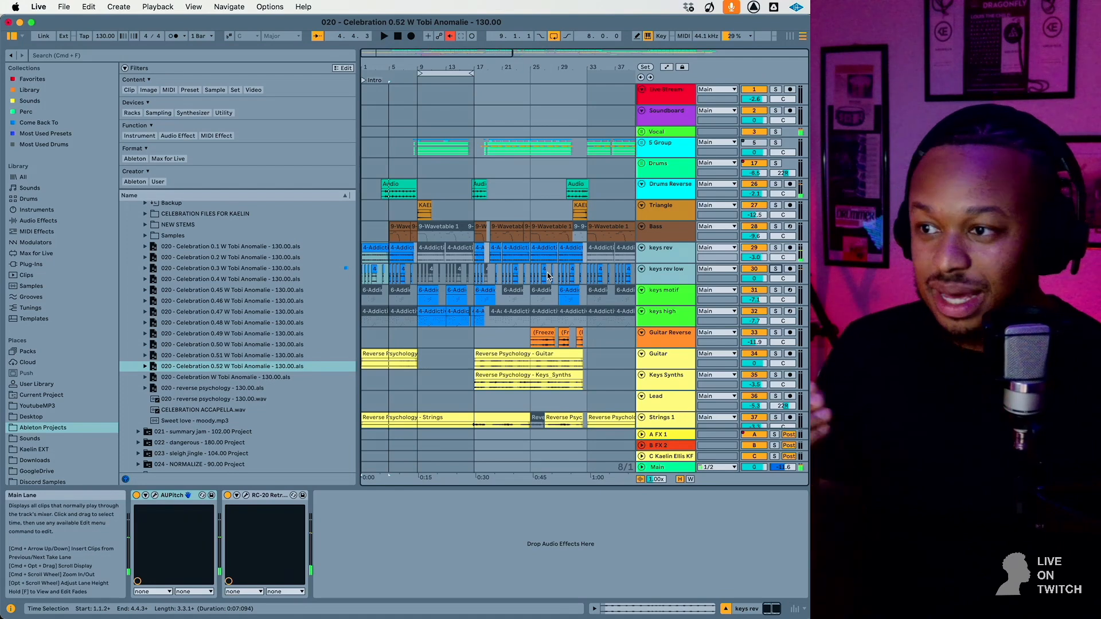
Step: Listen to the first Drums Reverse clip soloed, then restore the full mix
{"action": "left_click", "coordinate": [389, 237]}
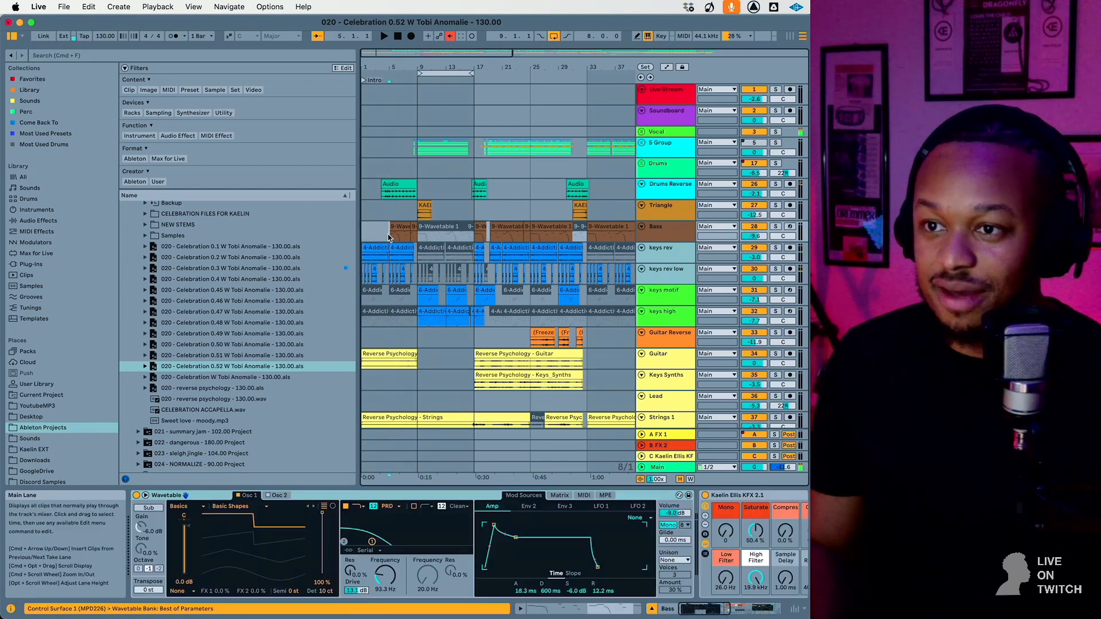
{"action": "left_click", "coordinate": [389, 184]}
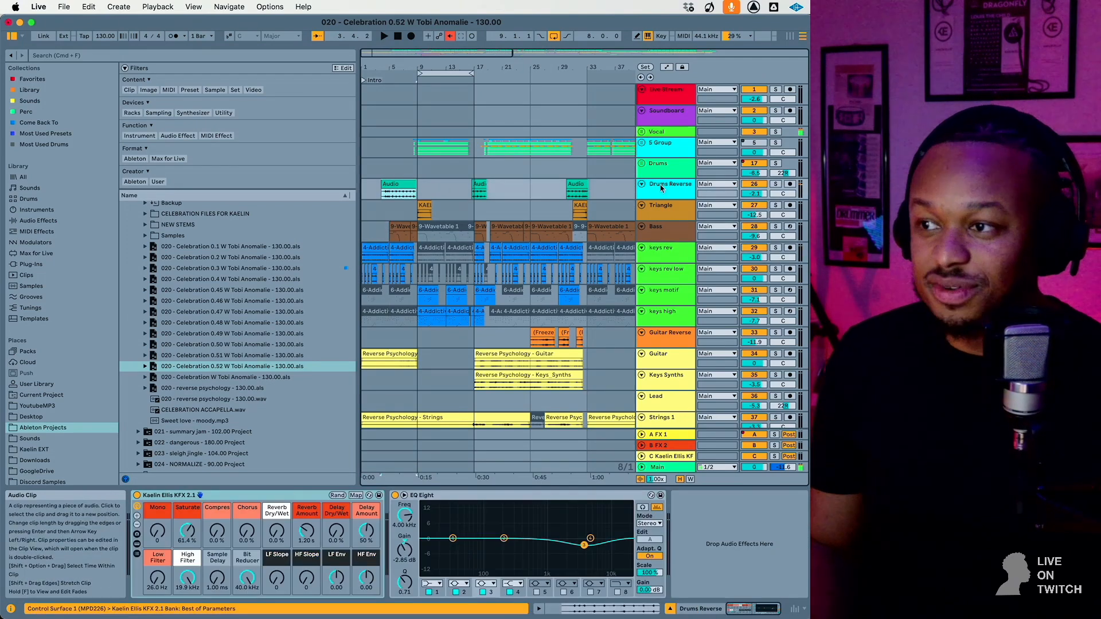
{"action": "left_click", "coordinate": [776, 184]}
{"action": "key", "text": "space"}
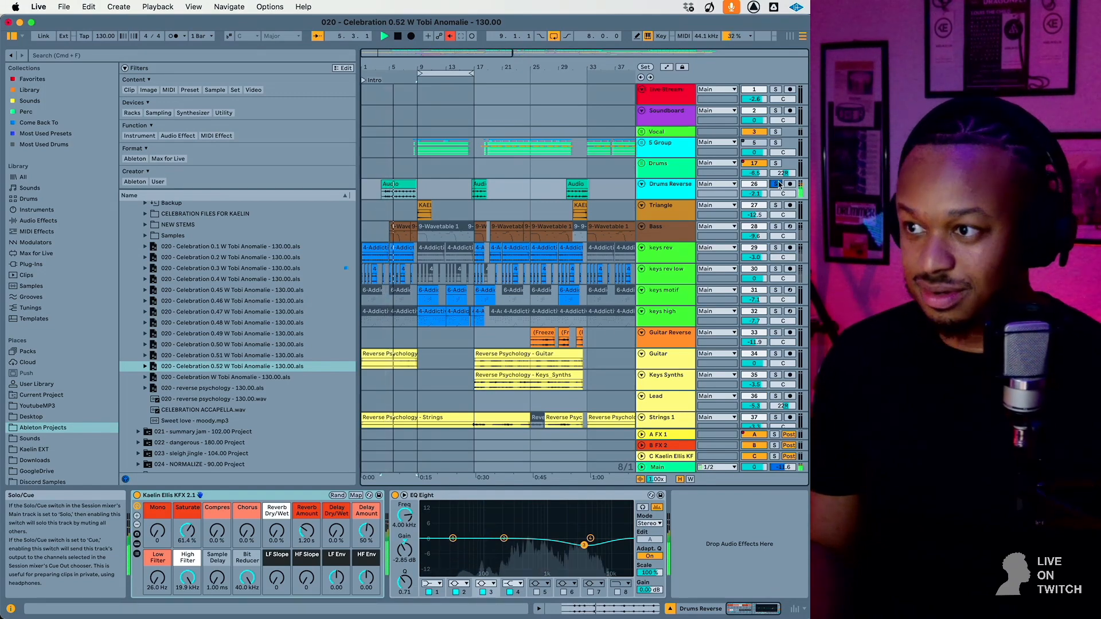
{"action": "left_click", "coordinate": [776, 184]}
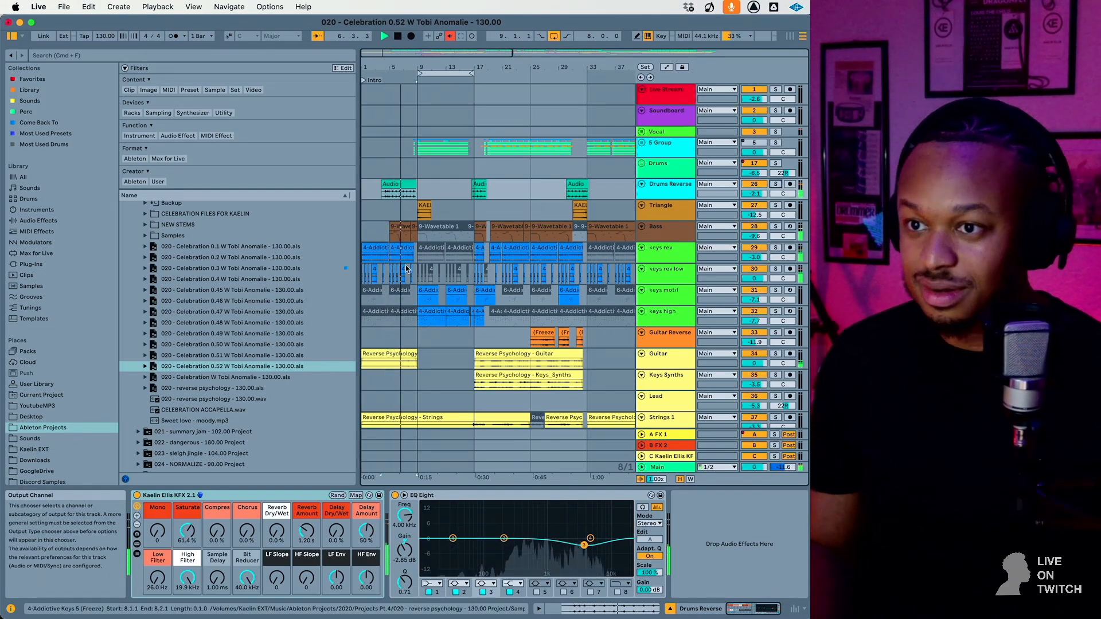
Step: Play the full mix from bar 5 and review the tracks leading into bar 9
{"action": "left_click", "coordinate": [398, 240]}
{"action": "scroll", "coordinate": [410, 283], "scroll_direction": "down", "scroll_amount": 10}
{"action": "scroll", "coordinate": [410, 283], "scroll_direction": "up", "scroll_amount": 5}
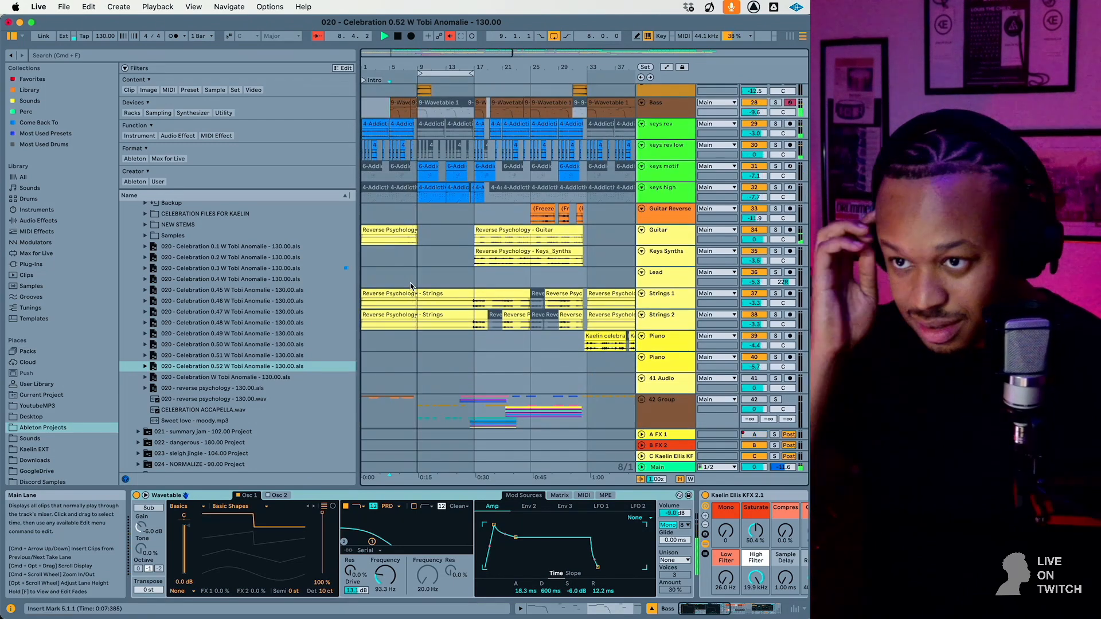
{"action": "scroll", "coordinate": [434, 275], "scroll_direction": "up", "scroll_amount": 5}
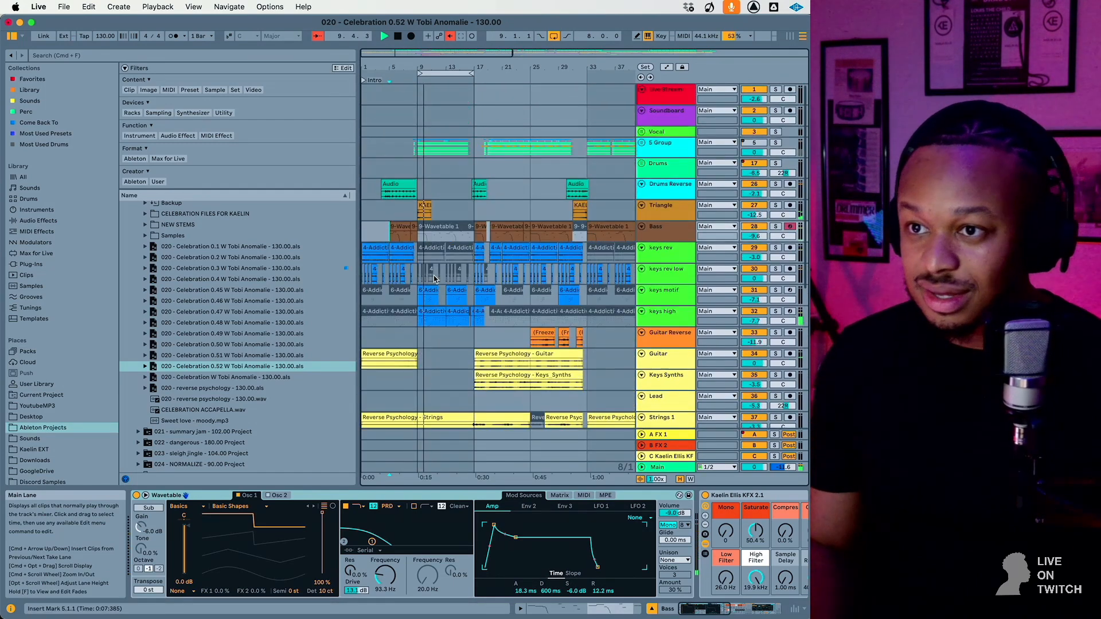
{"action": "key", "text": "space"}
Step: Expand the S Group to show its drum tracks and play from bar 9
{"action": "left_click", "coordinate": [418, 153]}
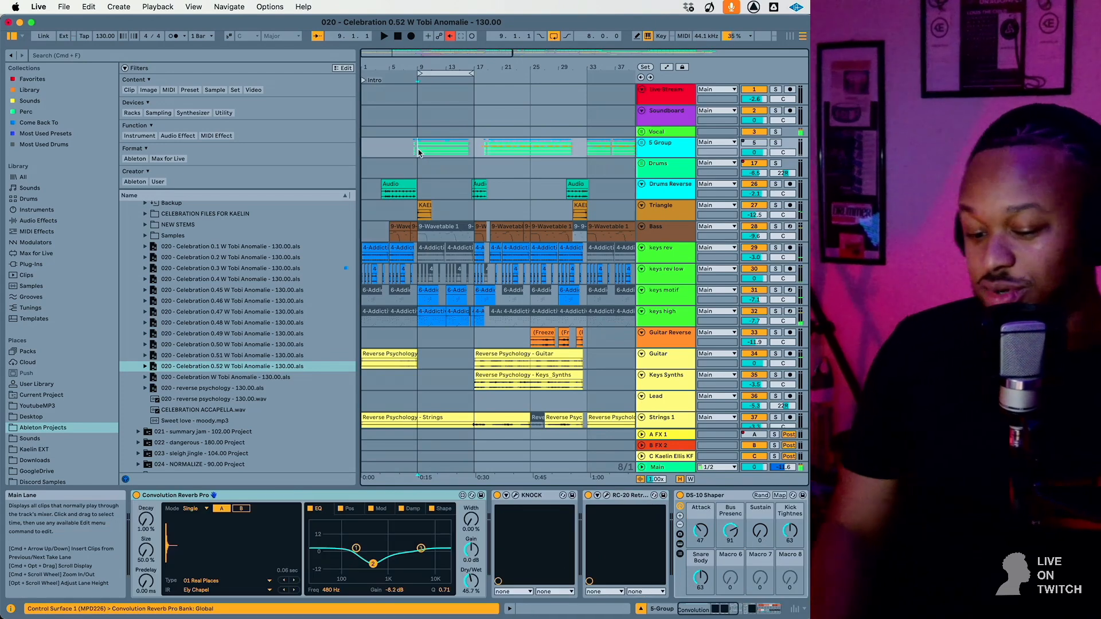
{"action": "left_click", "coordinate": [642, 143]}
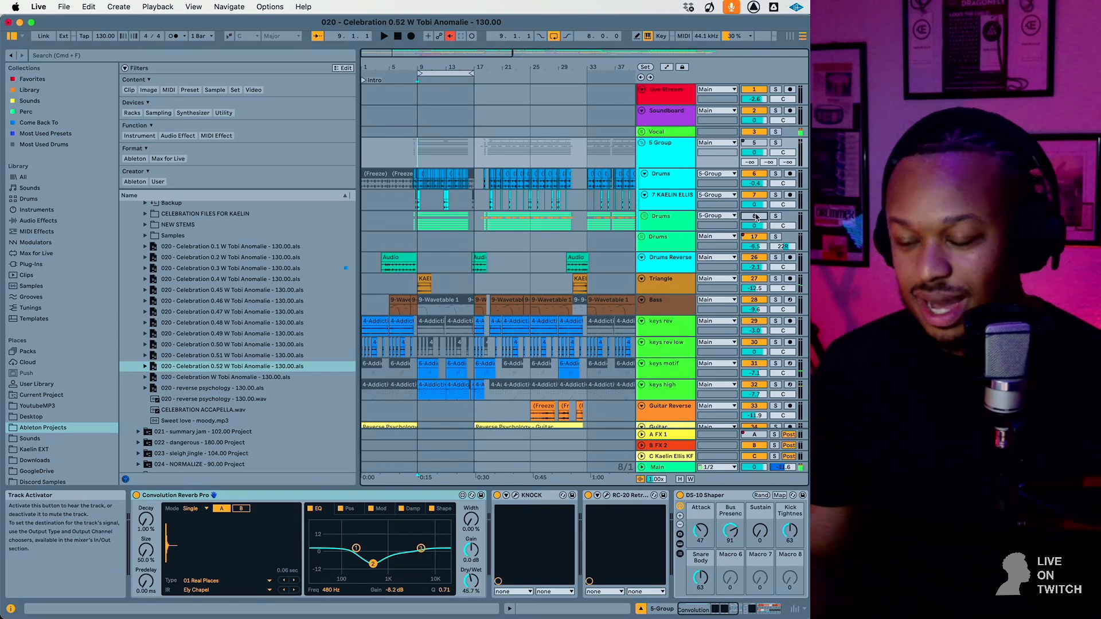
{"action": "key", "text": "space"}
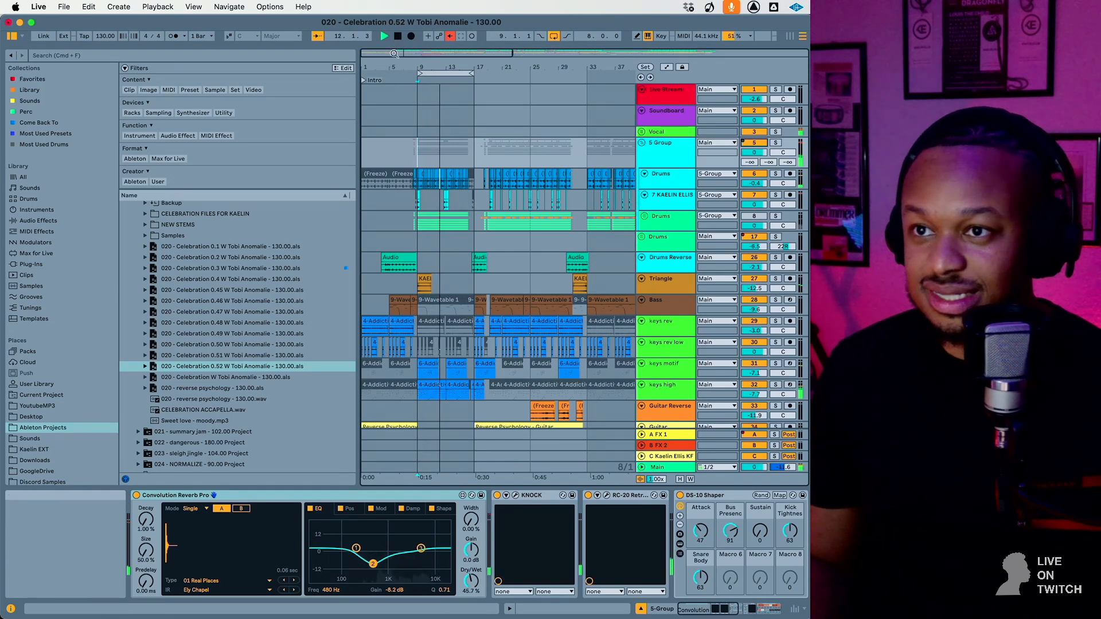
Step: Solo the nested Drums group inside the S Group and listen to it from bar 9
{"action": "left_click_drag", "start_coordinate": [392, 52], "coordinate": [393, 54]}
{"action": "scroll", "coordinate": [454, 174], "scroll_direction": "right", "scroll_amount": 1}
{"action": "scroll", "coordinate": [455, 175], "scroll_direction": "left", "scroll_amount": 2}
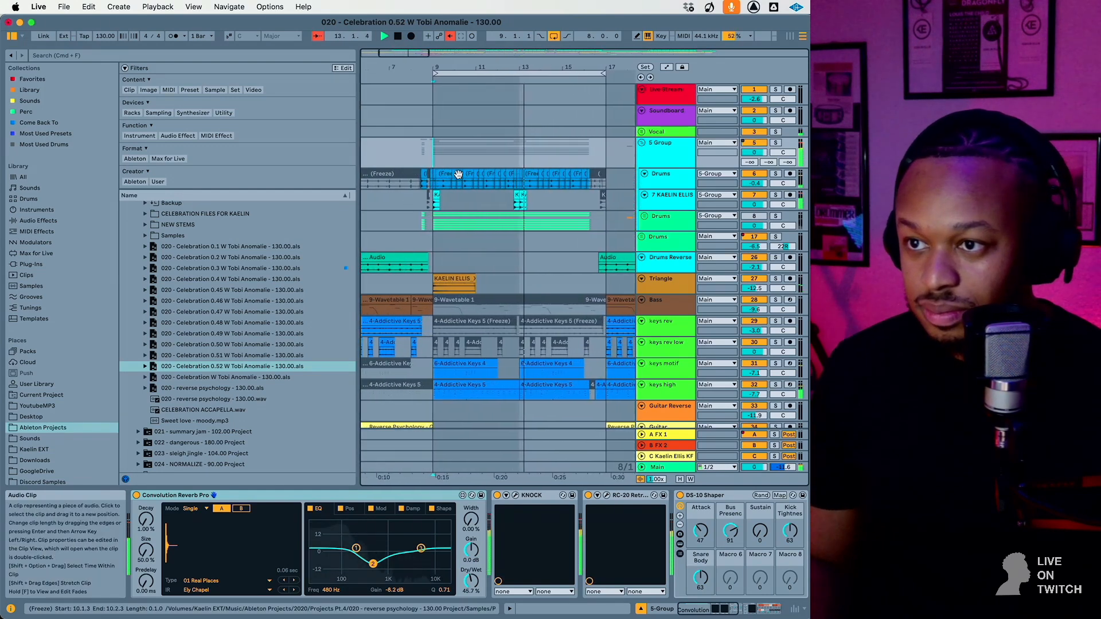
{"action": "key", "text": "space"}
{"action": "left_click", "coordinate": [450, 228]}
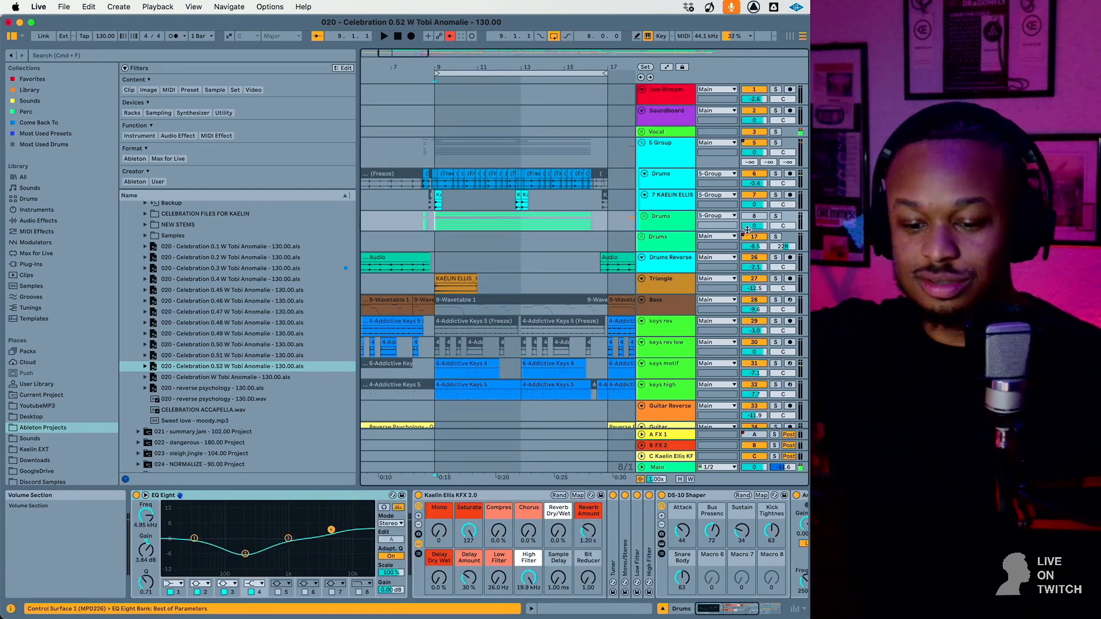
{"action": "left_click", "coordinate": [775, 217]}
{"action": "key", "text": "space"}
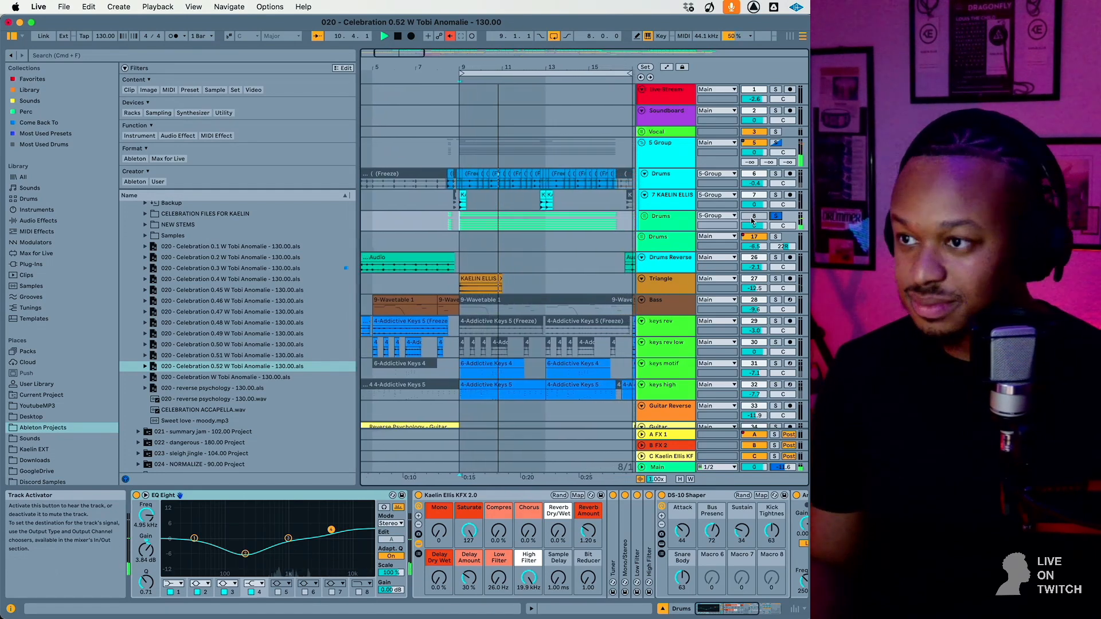
Step: Expand the nested Drums group and look over its kick, snare, hat, tom and side tracks
{"action": "left_click", "coordinate": [680, 163]}
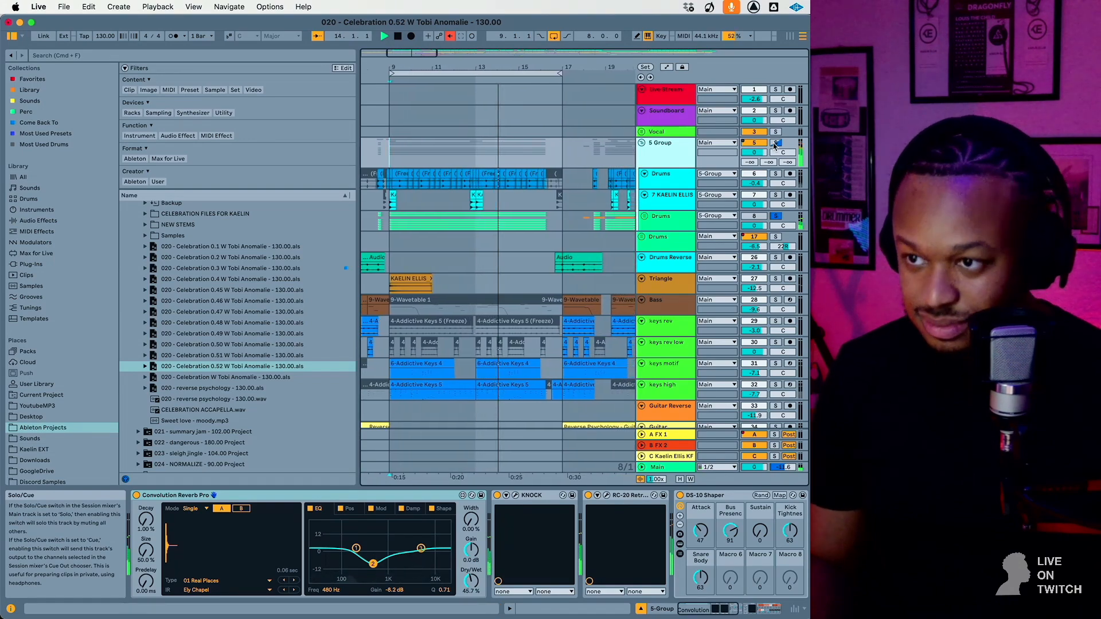
{"action": "left_click", "coordinate": [645, 216]}
{"action": "scroll", "coordinate": [574, 216], "scroll_direction": "down", "scroll_amount": 4}
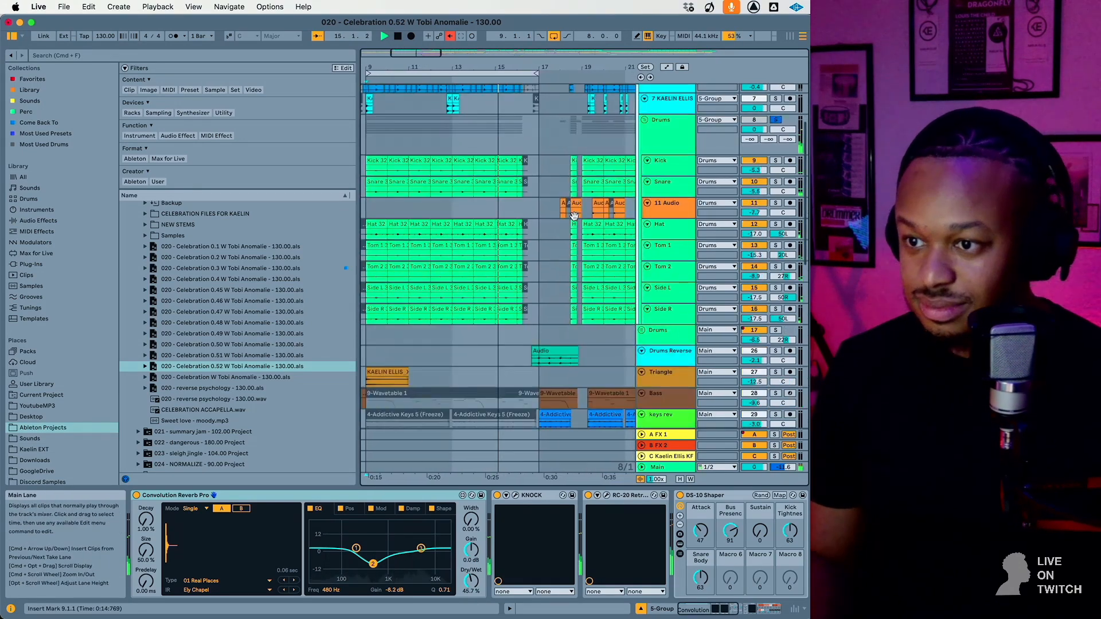
{"action": "scroll", "coordinate": [574, 216], "scroll_direction": "up", "scroll_amount": 4}
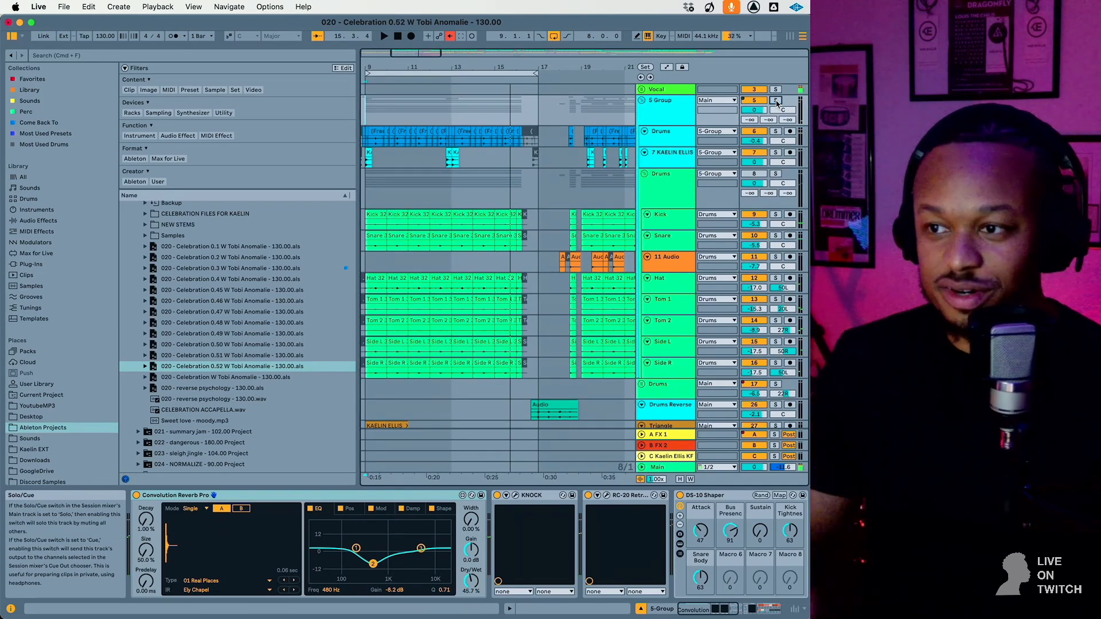
Step: Listen to the whole S Group soloed from bar 9 and re-enable the overridden automation
{"action": "left_click", "coordinate": [776, 101]}
{"action": "key", "text": "space"}
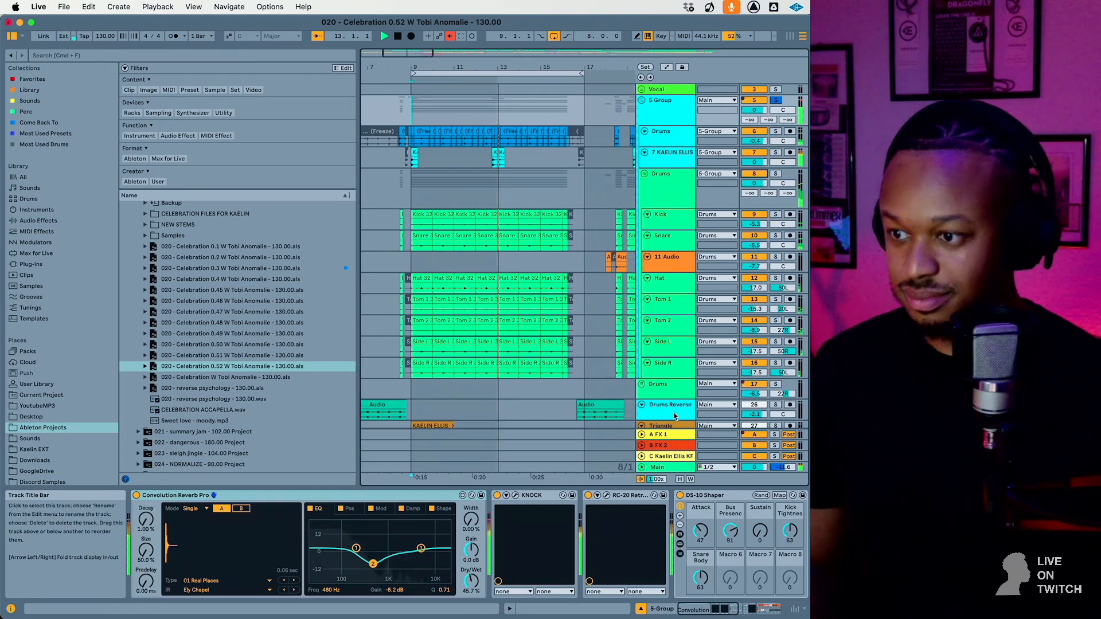
{"action": "left_click", "coordinate": [450, 36]}
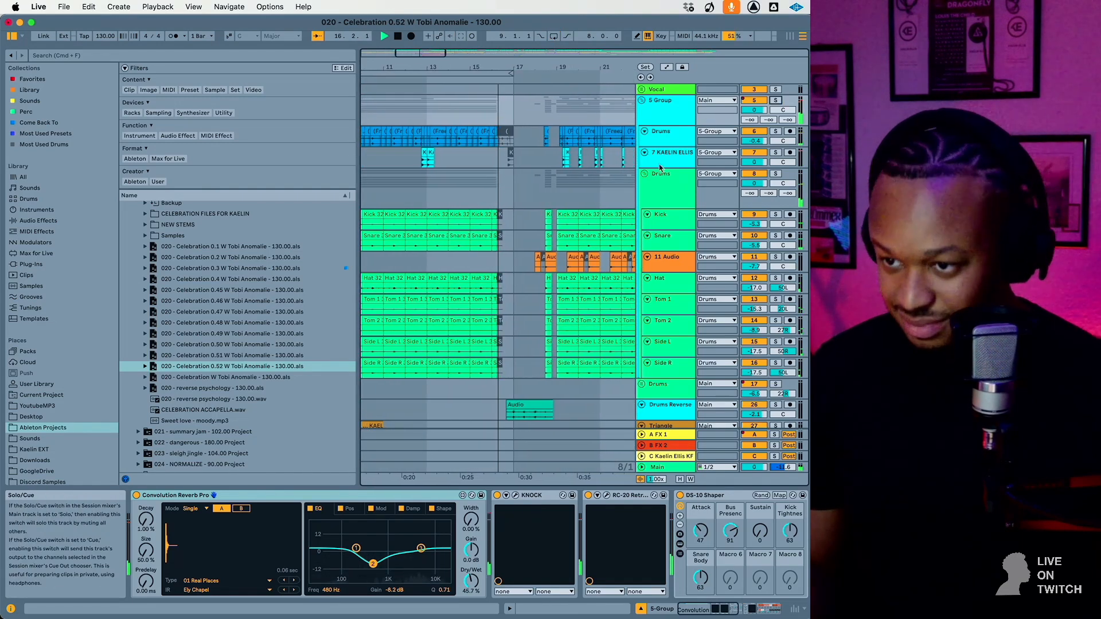
Step: Select the Drums Reverse clip near bar 17 and review the keys, guitar and strings tracks as the full mix plays on
{"action": "scroll", "coordinate": [528, 260], "scroll_direction": "down", "scroll_amount": 3}
{"action": "scroll", "coordinate": [528, 256], "scroll_direction": "down", "scroll_amount": 3}
{"action": "left_click", "coordinate": [523, 314]}
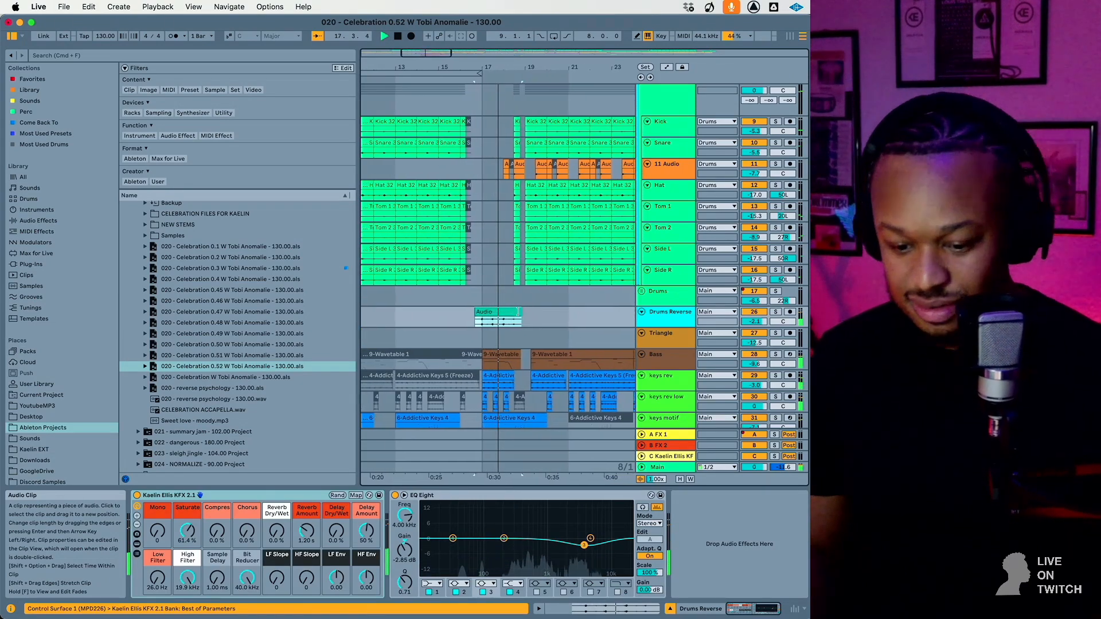
{"action": "scroll", "coordinate": [522, 311], "scroll_direction": "down", "scroll_amount": 15}
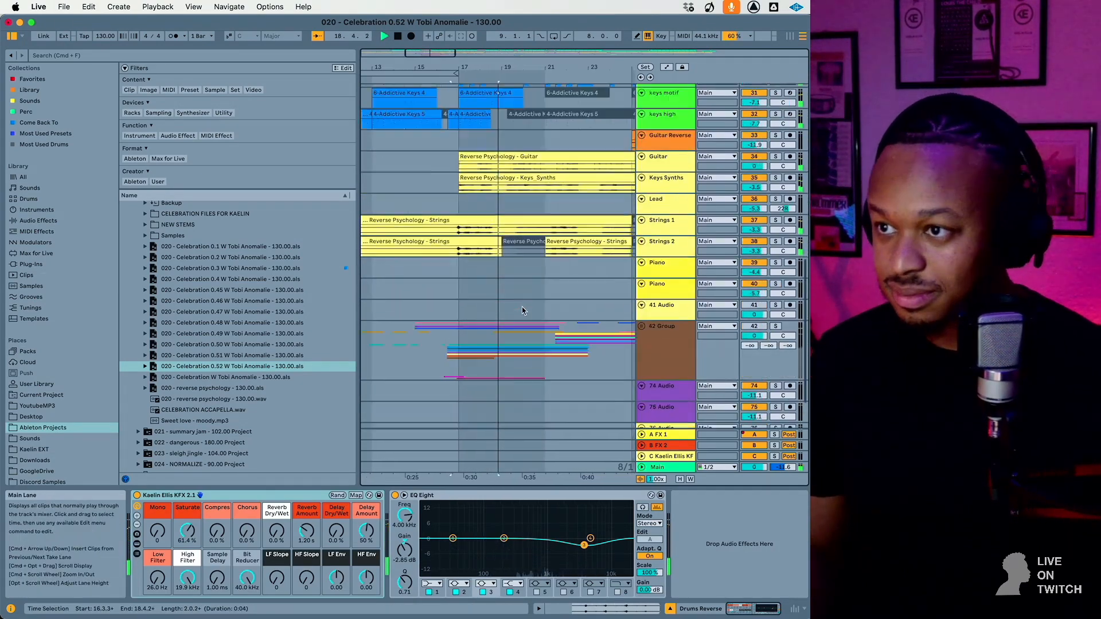
{"action": "scroll", "coordinate": [519, 276], "scroll_direction": "up", "scroll_amount": 3}
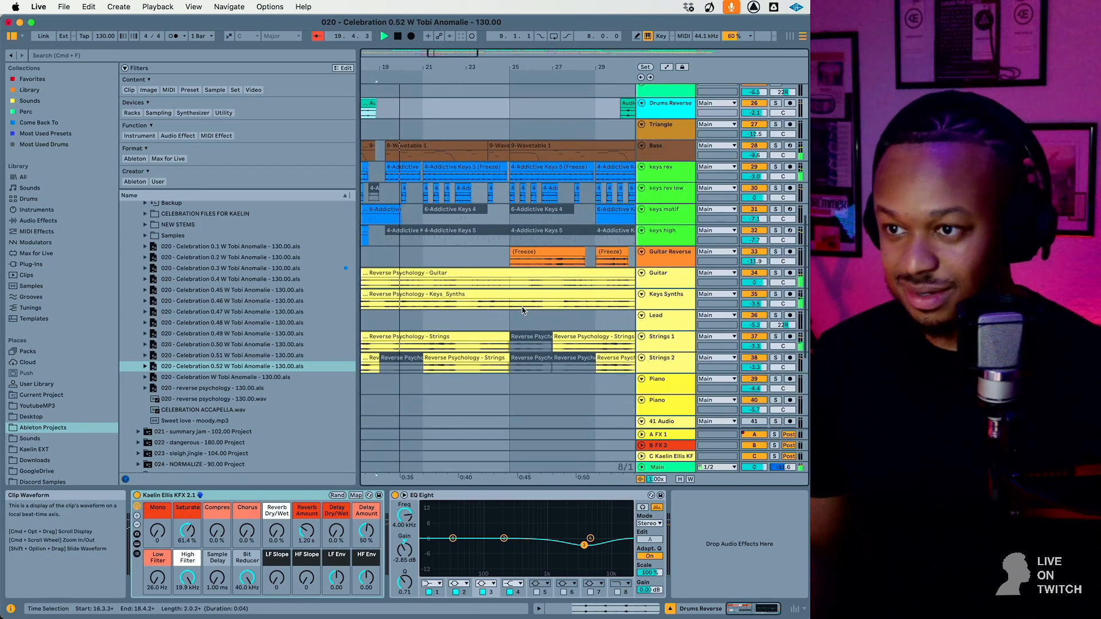
{"action": "scroll", "coordinate": [486, 136], "scroll_direction": "up", "scroll_amount": 3}
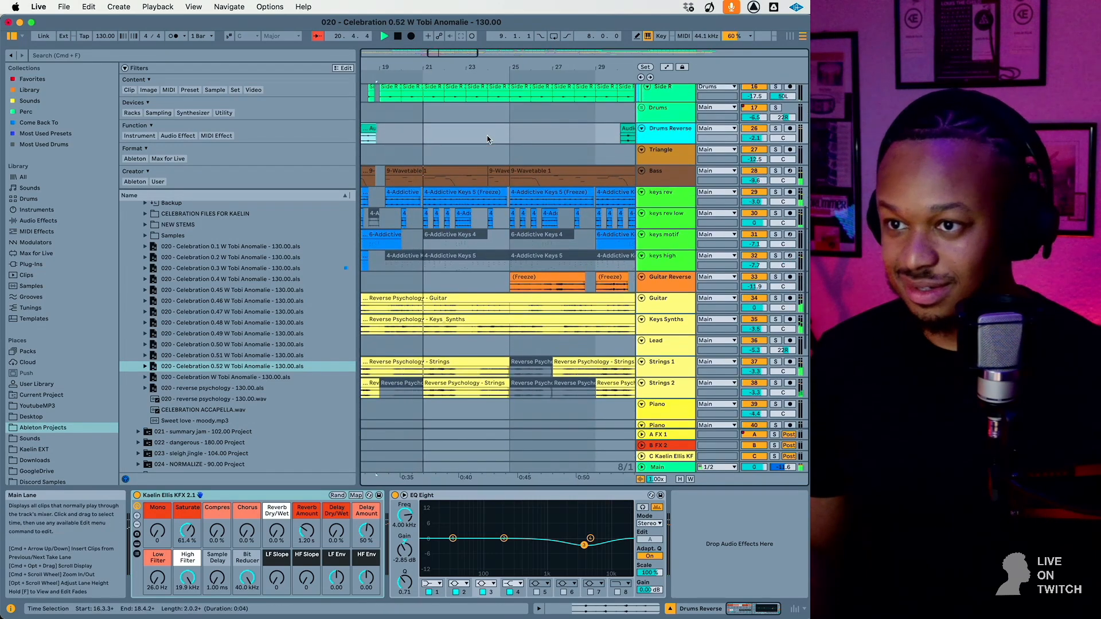
{"action": "left_click_drag", "start_coordinate": [448, 52], "coordinate": [449, 26]}
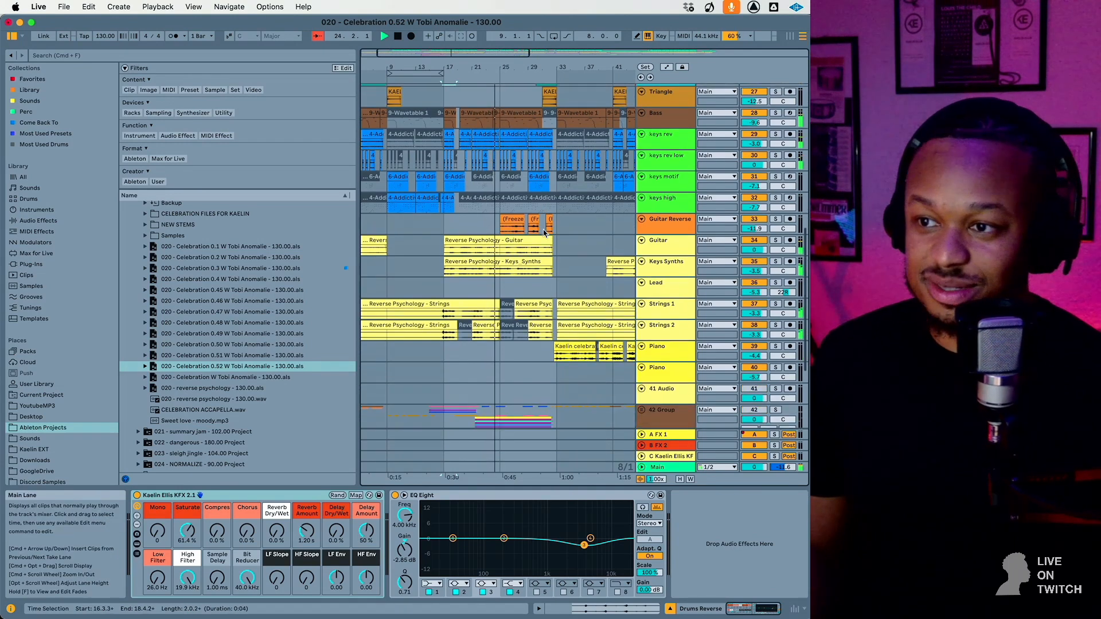
Step: Listen to the Guitar Reverse track soloed from its first clip at bar 25, then restore the full mix
{"action": "scroll", "coordinate": [516, 231], "scroll_direction": "down", "scroll_amount": 3}
{"action": "left_click", "coordinate": [513, 219]}
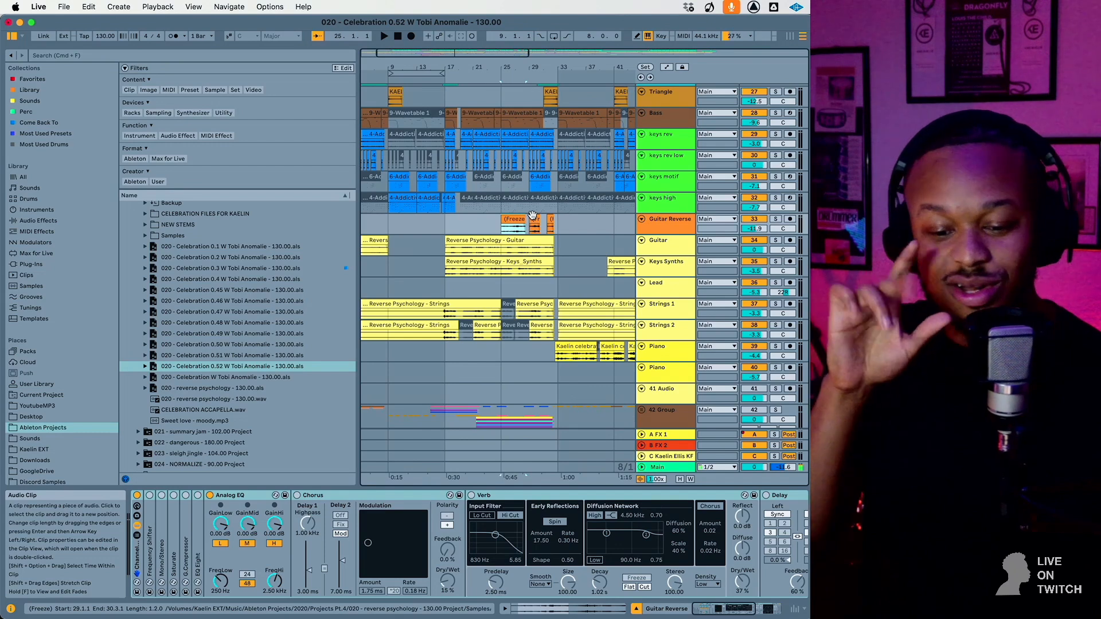
{"action": "key", "text": "space"}
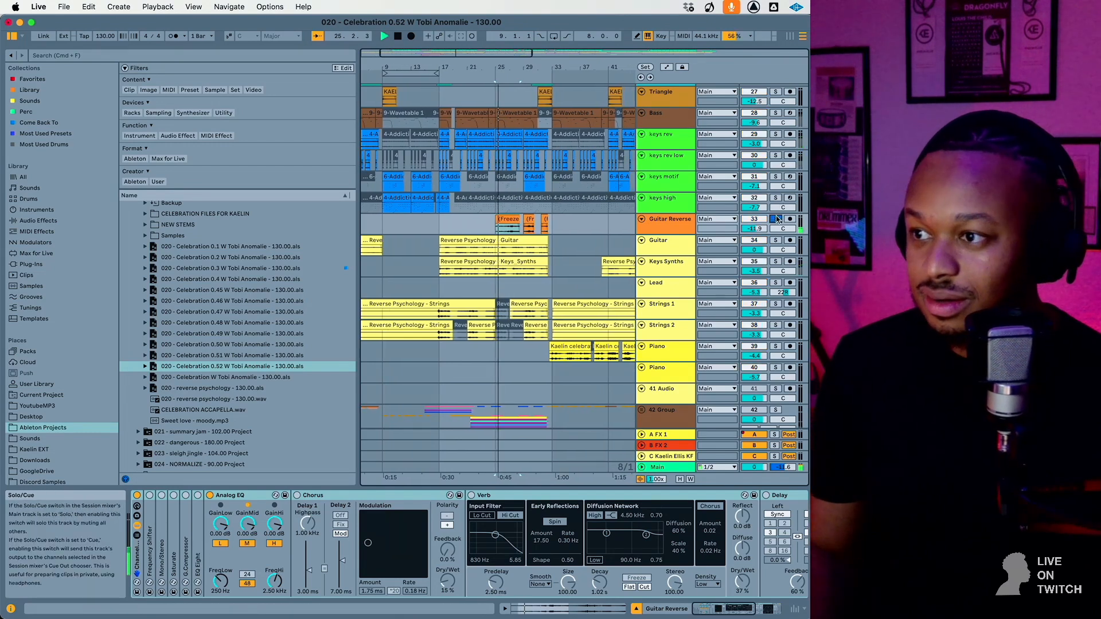
{"action": "left_click", "coordinate": [775, 221]}
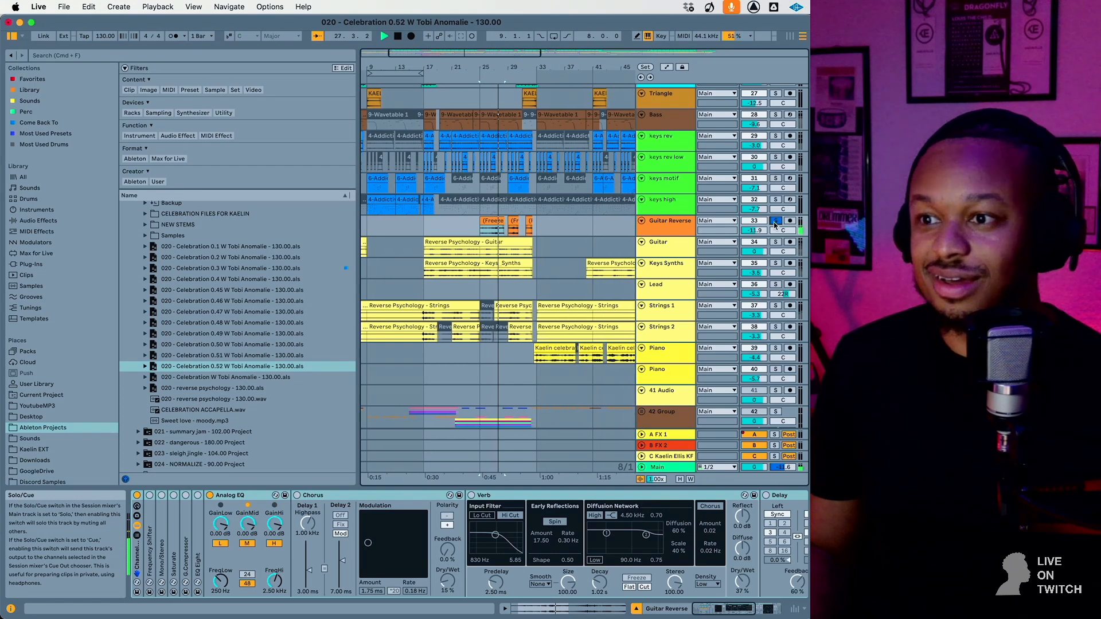
{"action": "left_click", "coordinate": [775, 221]}
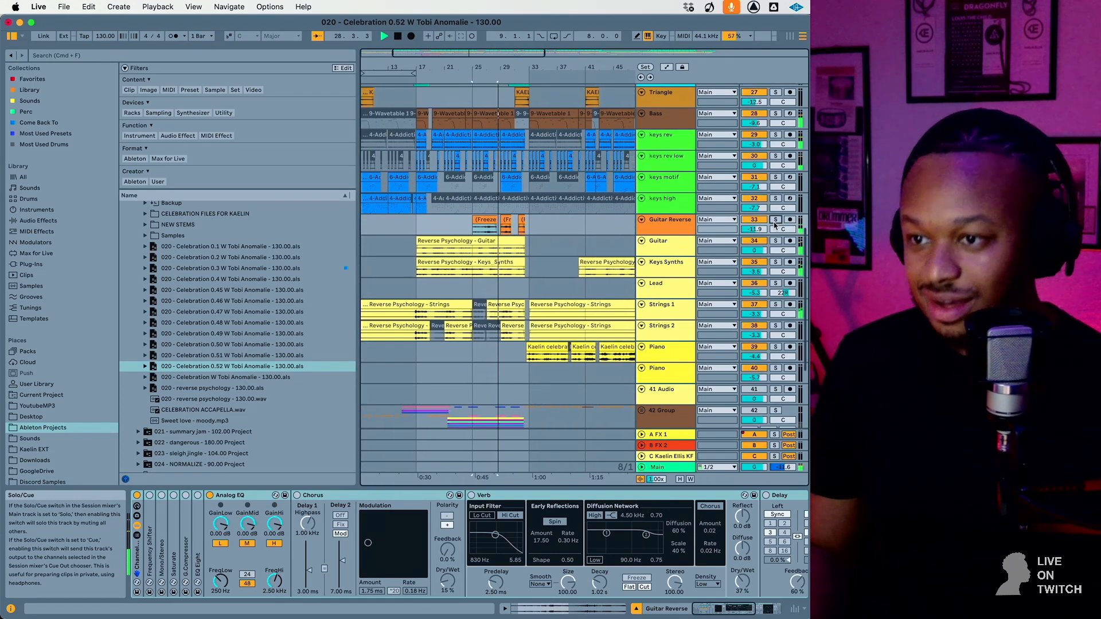
Step: Play the full mix from bar 17, with the guitar, keys synths and strings stems in view
{"action": "scroll", "coordinate": [435, 265], "scroll_direction": "down", "scroll_amount": 5}
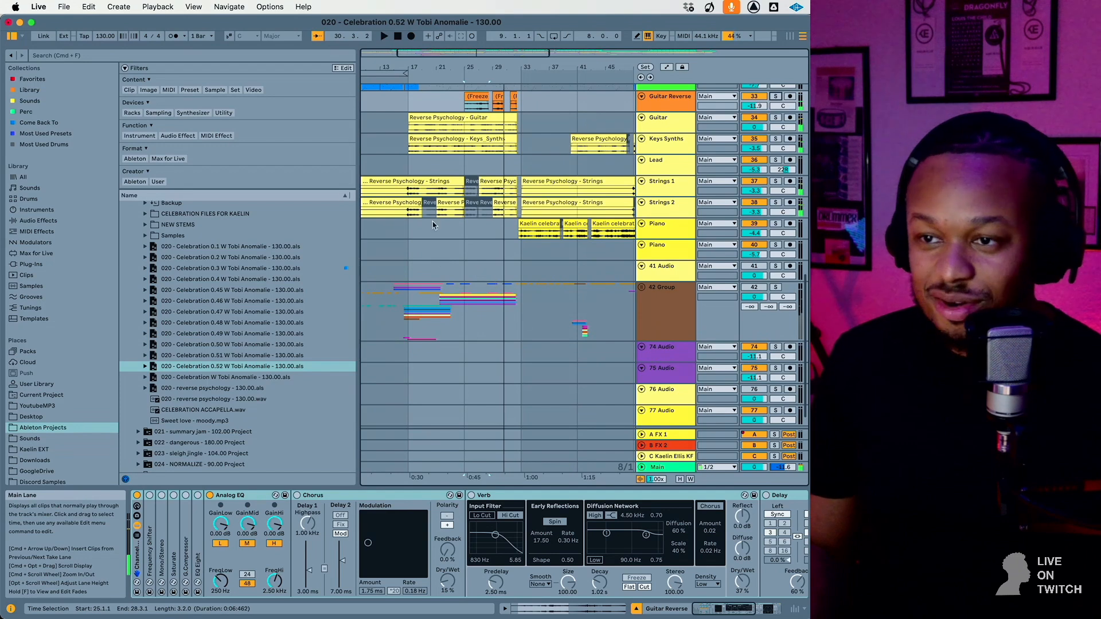
{"action": "left_click", "coordinate": [421, 195]}
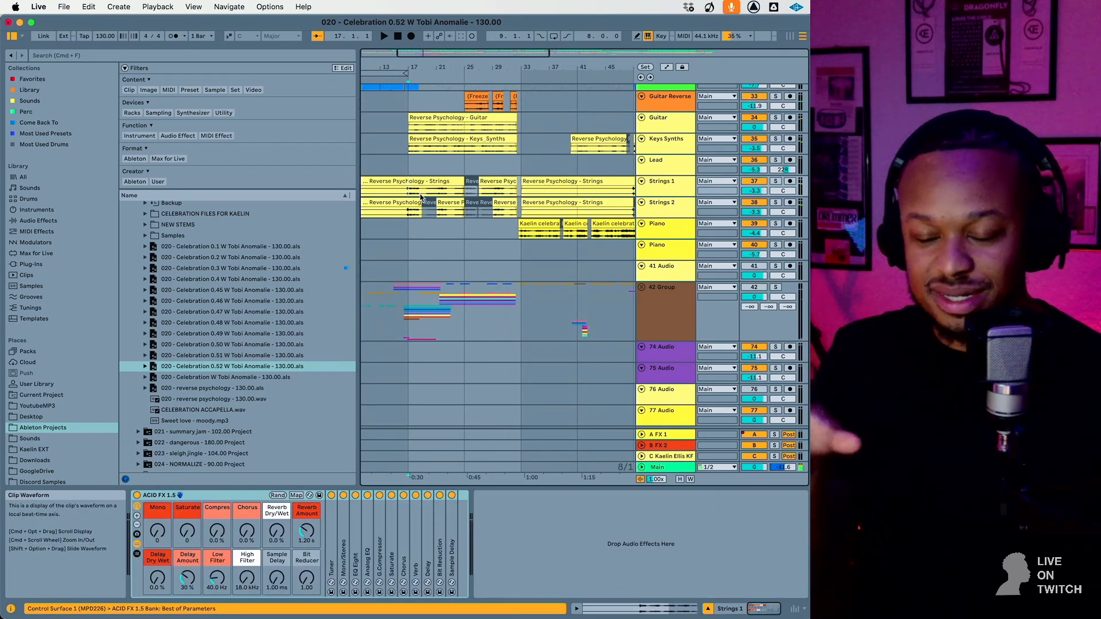
{"action": "scroll", "coordinate": [421, 196], "scroll_direction": "down", "scroll_amount": 1}
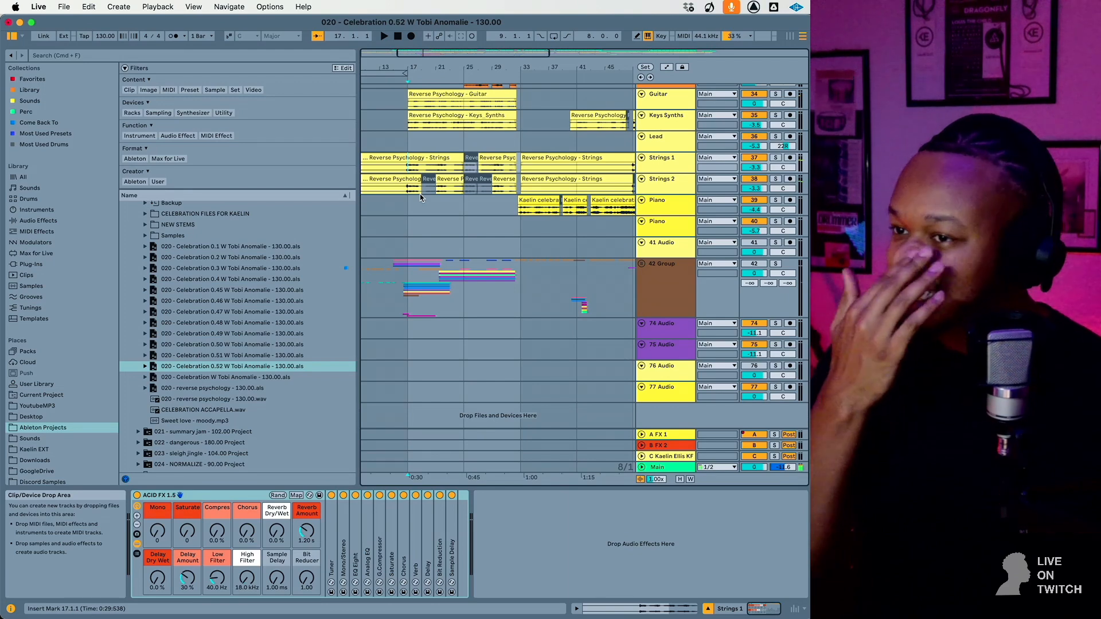
{"action": "key", "text": "space"}
{"action": "scroll", "coordinate": [419, 194], "scroll_direction": "up", "scroll_amount": 3}
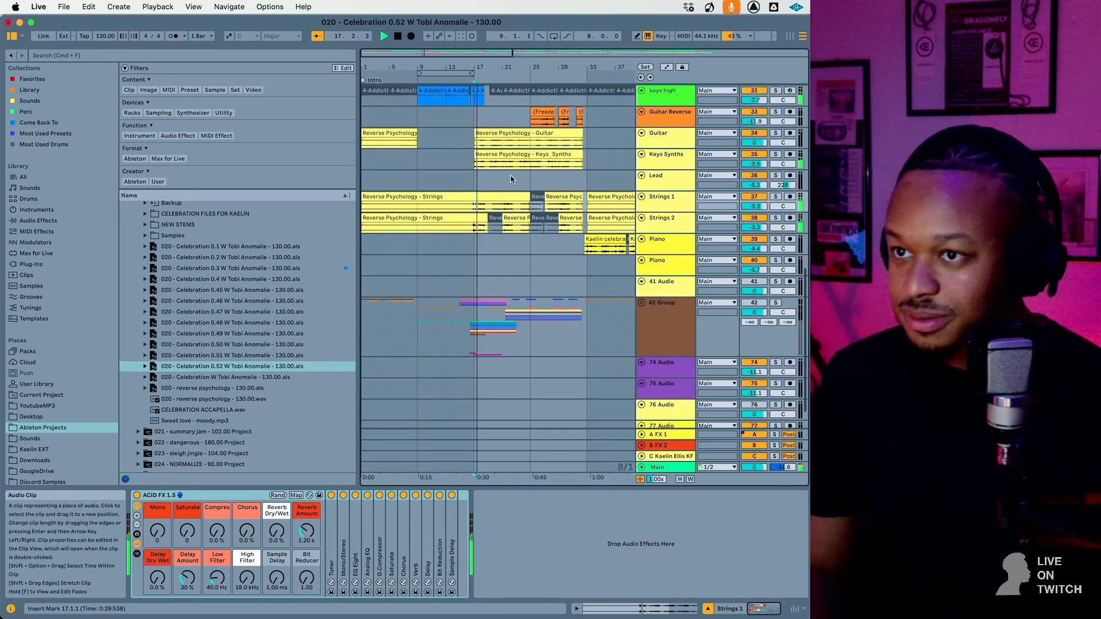
Step: Select the tracks from Guitar through Strings 2 together, listen to them soloed, and restore the full mix
{"action": "left_click", "coordinate": [670, 237]}
{"action": "left_click", "coordinate": [678, 223]}
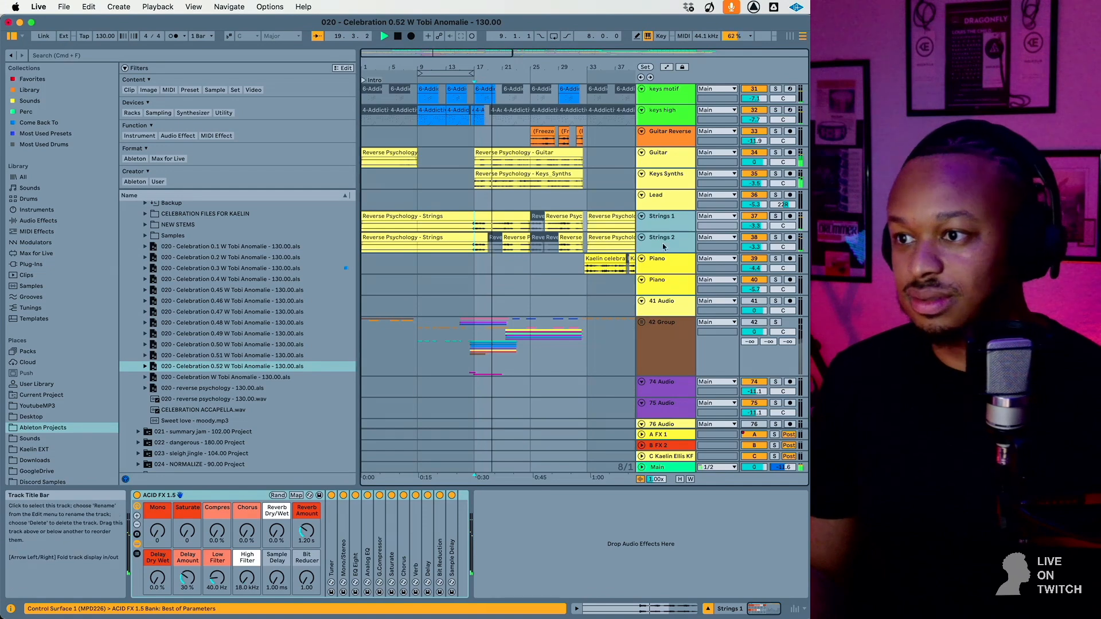
{"action": "left_click", "coordinate": [677, 157], "text": "shift"}
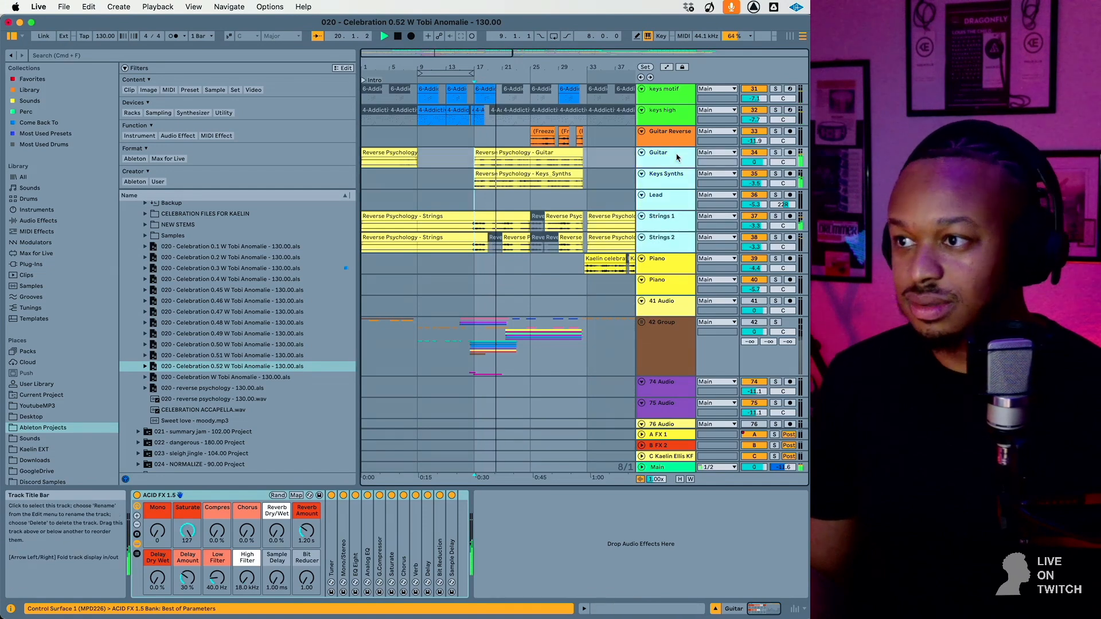
{"action": "left_click", "coordinate": [774, 152]}
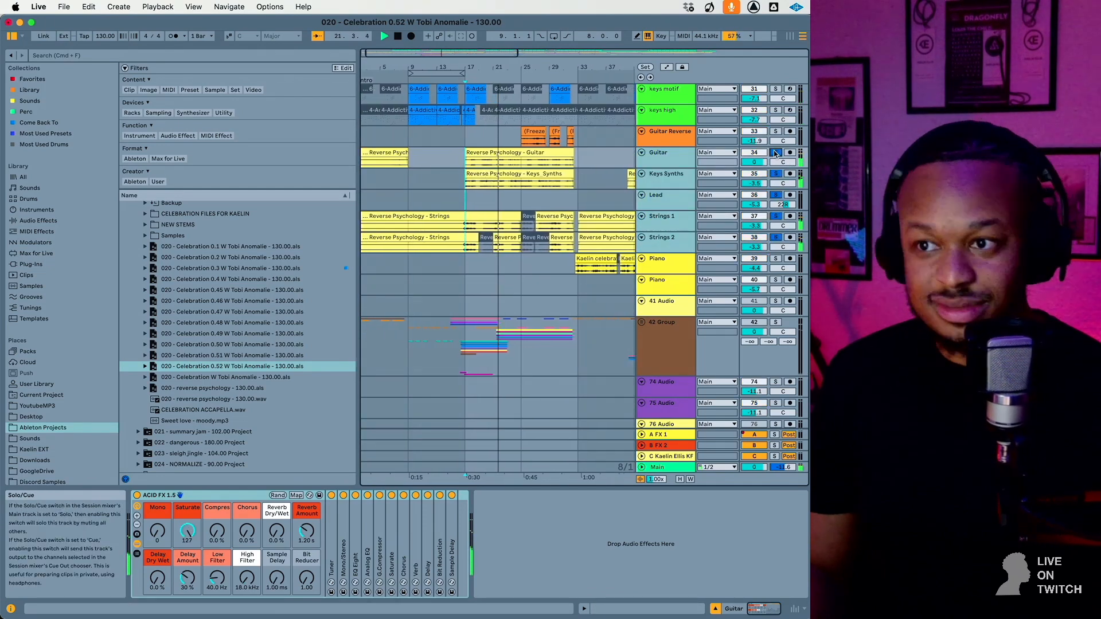
{"action": "left_click", "coordinate": [775, 153]}
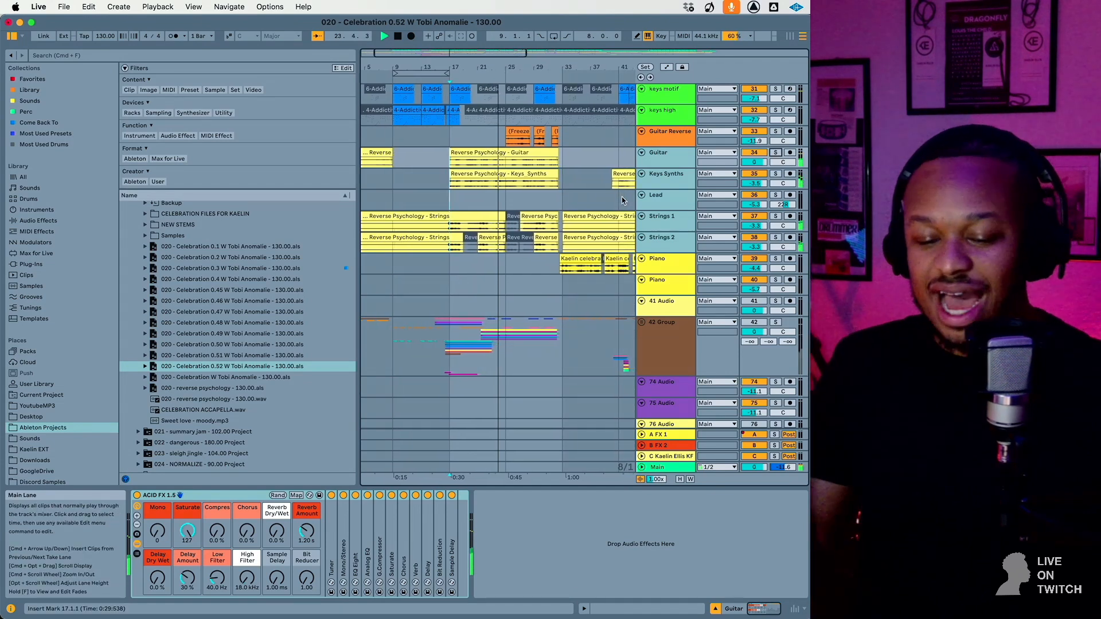
Step: Set the playback start to bar 17 on Strings 1 and listen to that track soloed
{"action": "key", "text": "space"}
{"action": "left_click", "coordinate": [449, 228]}
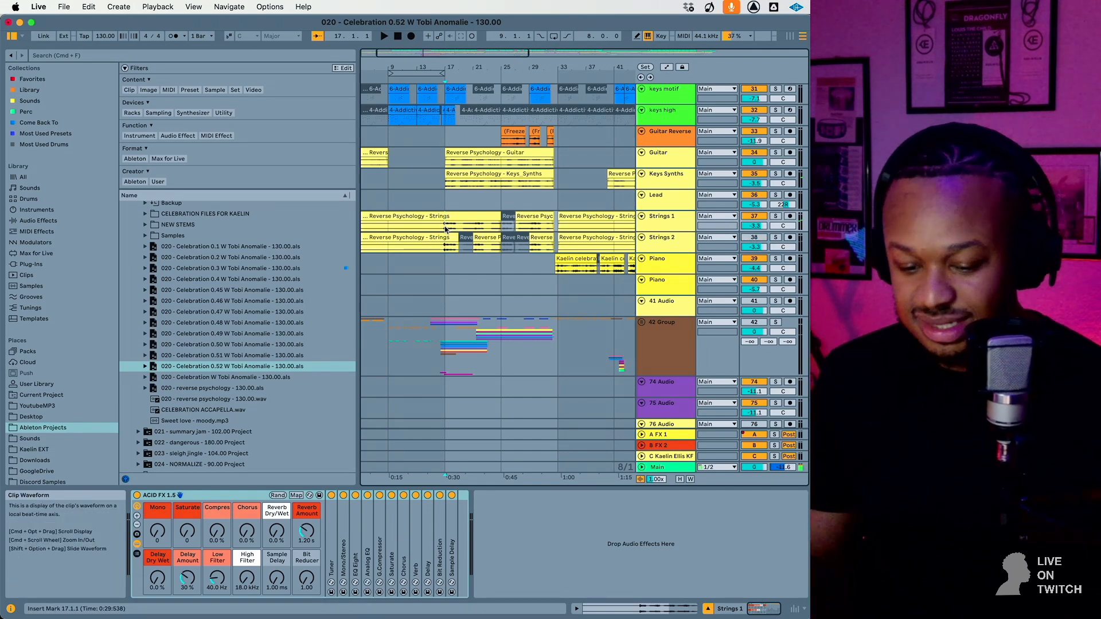
{"action": "key", "text": "space"}
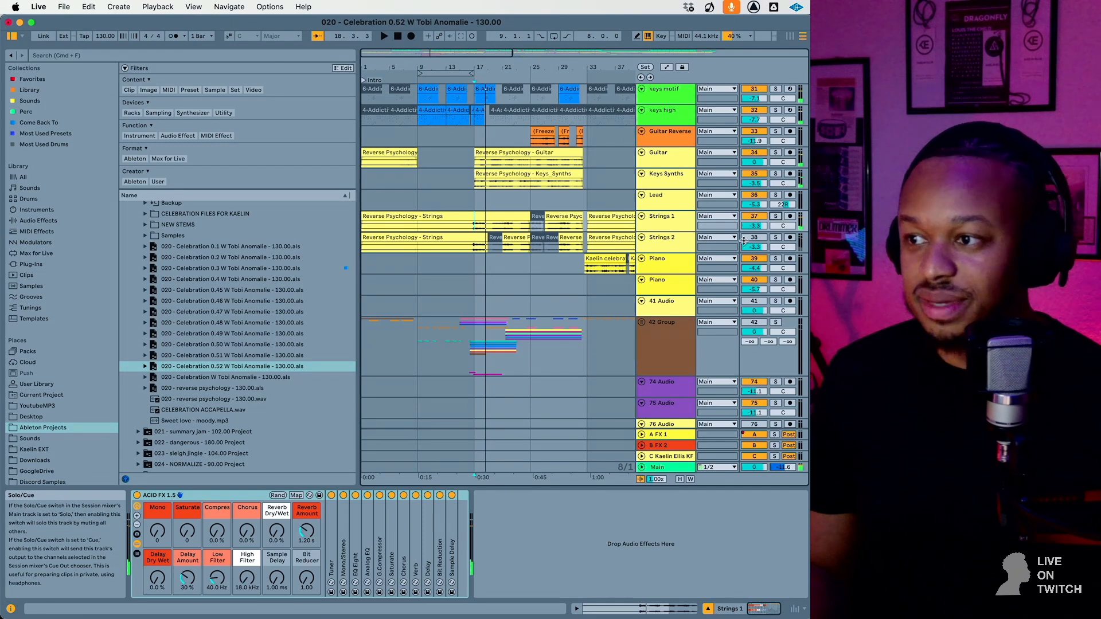
{"action": "left_click", "coordinate": [668, 247]}
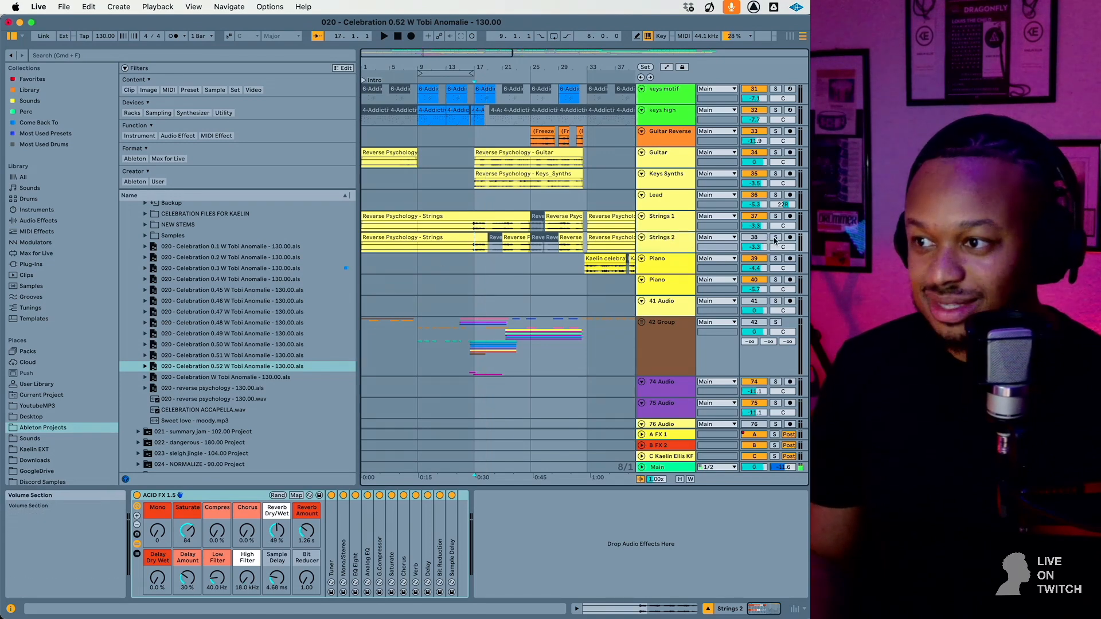
{"action": "left_click", "coordinate": [674, 219]}
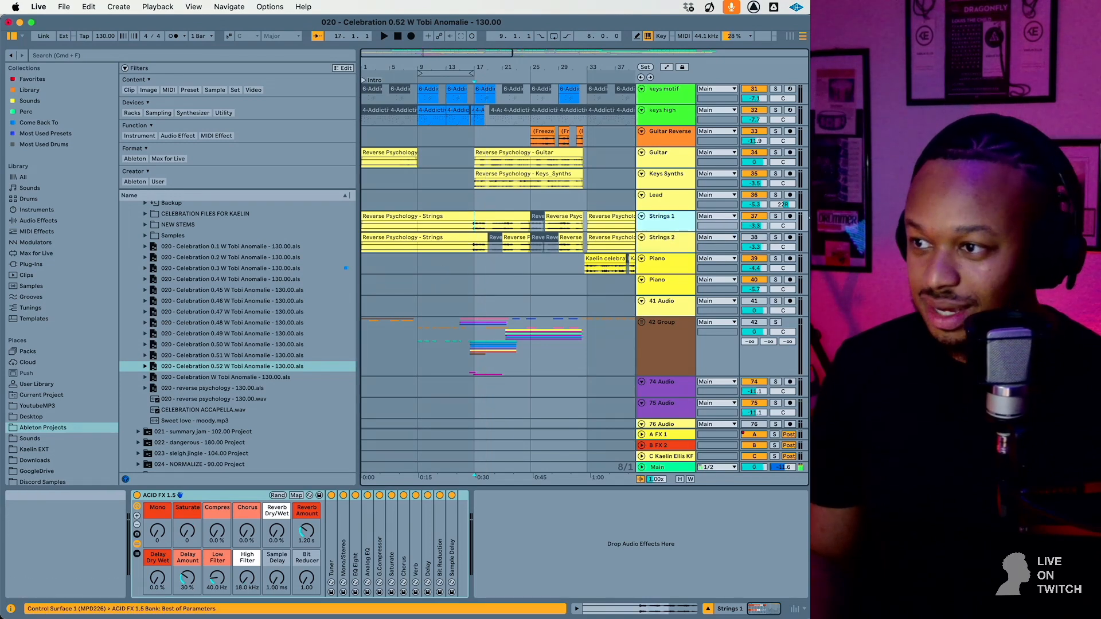
{"action": "left_click", "coordinate": [774, 216]}
{"action": "key", "text": "space"}
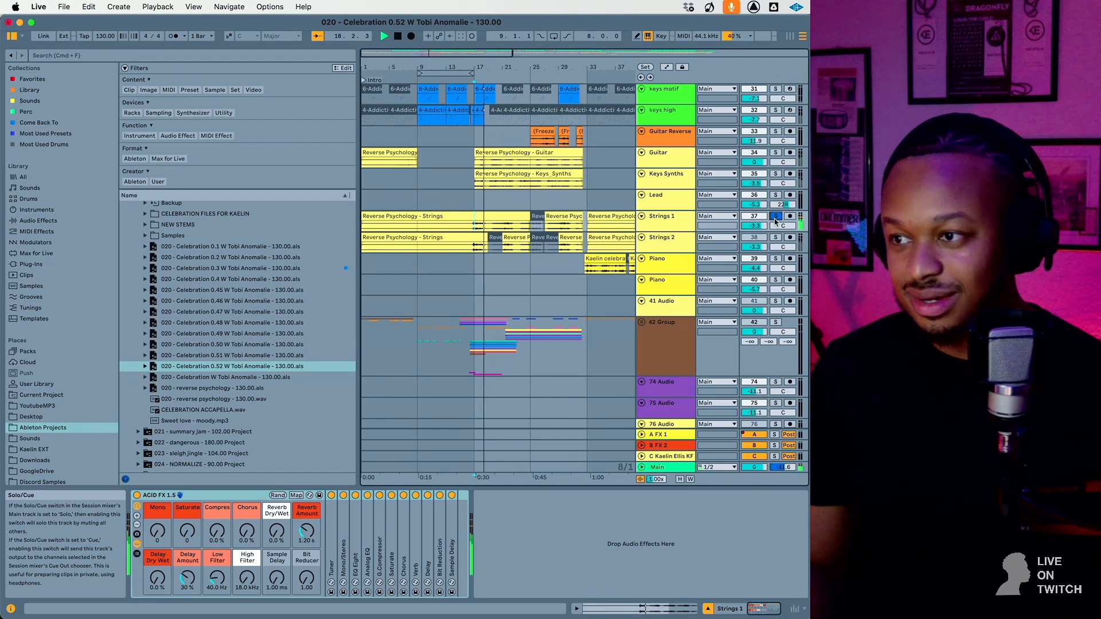
Step: Listen to Strings 2 soloed from bar 17, then select both Strings tracks and listen to them soloed together
{"action": "left_click", "coordinate": [674, 242]}
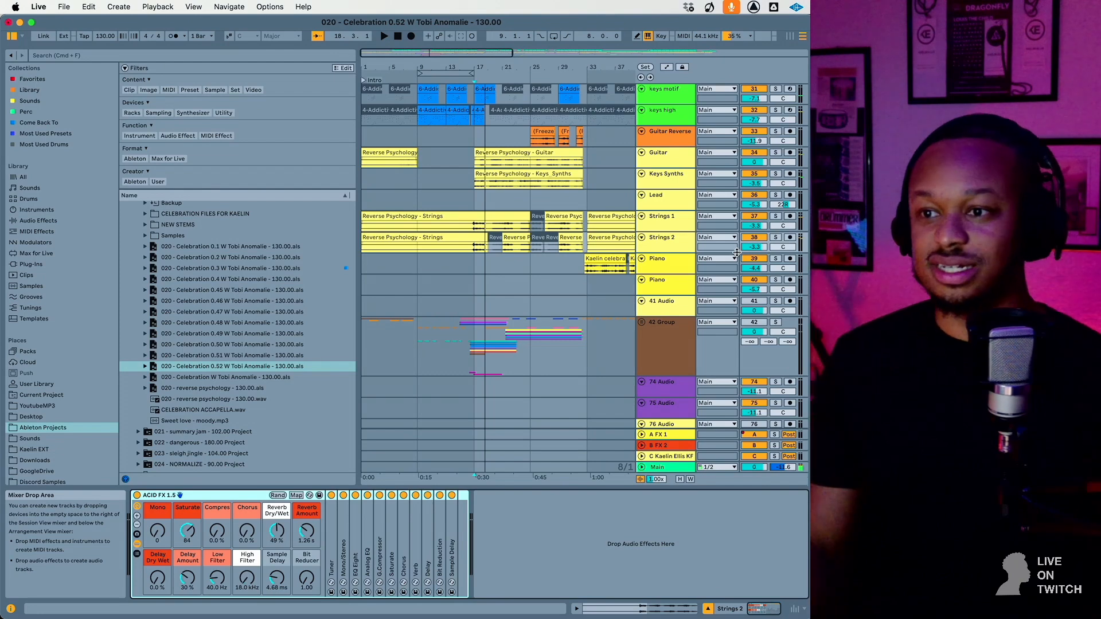
{"action": "left_click", "coordinate": [775, 237]}
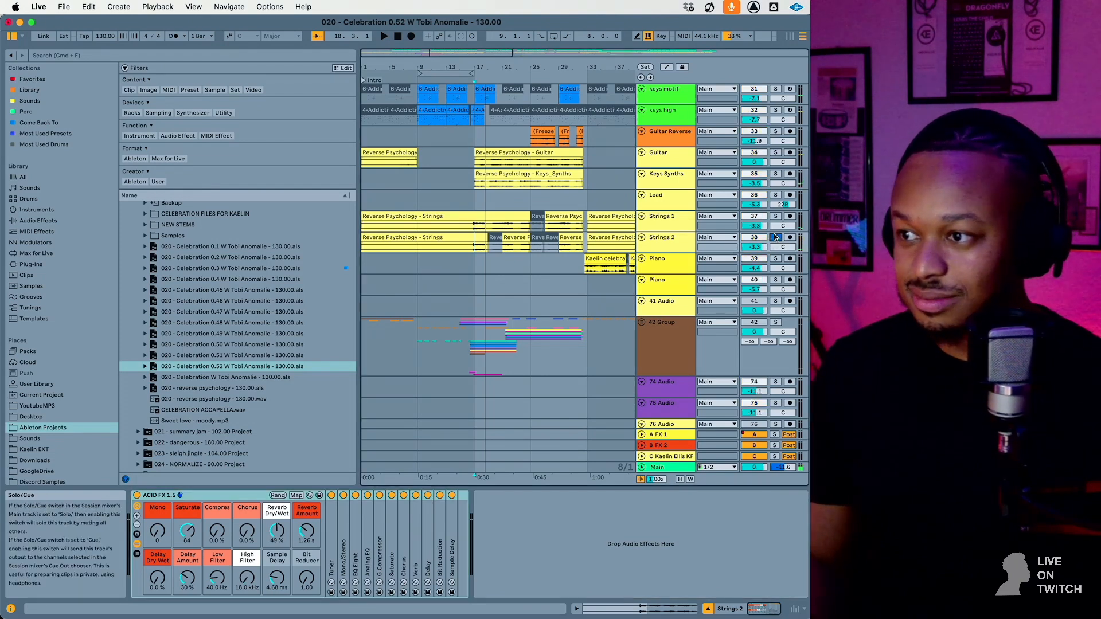
{"action": "key", "text": "space"}
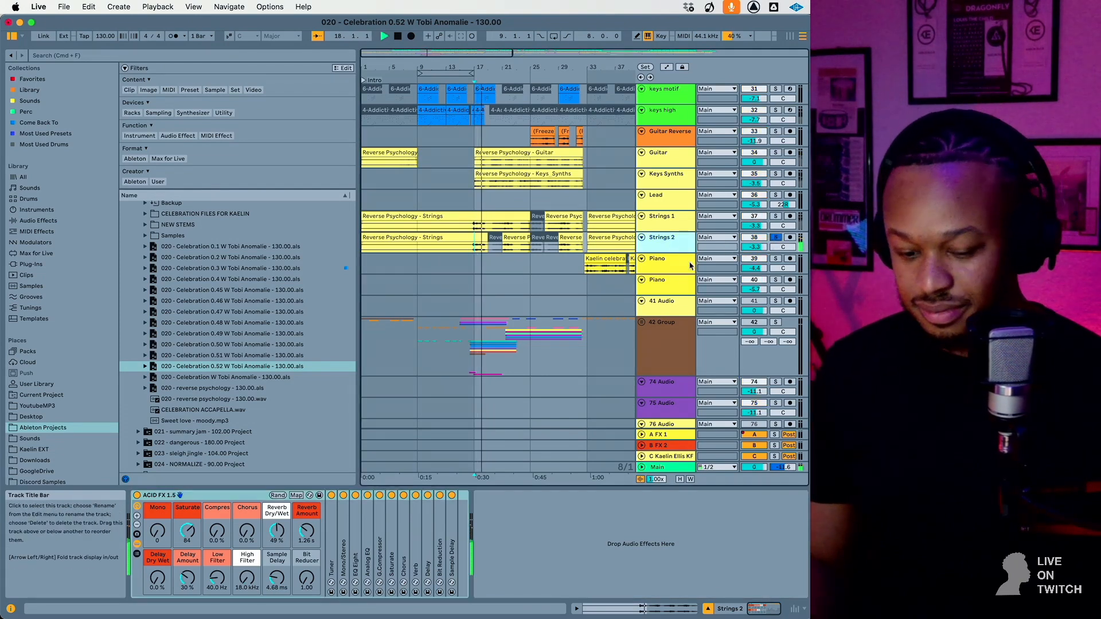
{"action": "left_click", "coordinate": [662, 238]}
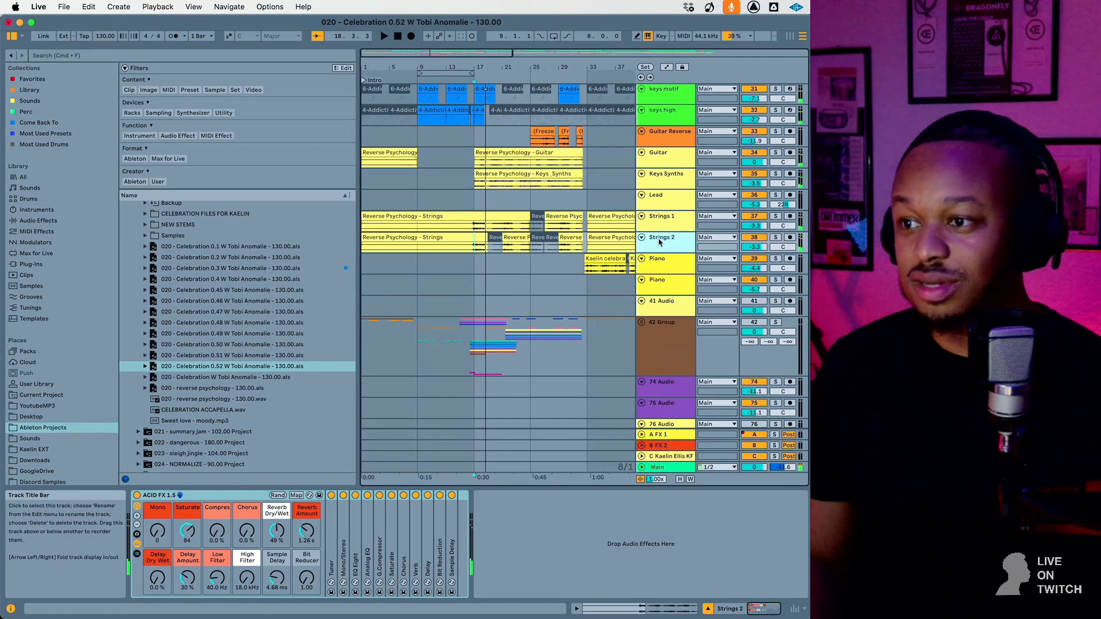
{"action": "left_click", "coordinate": [669, 219], "text": "shift"}
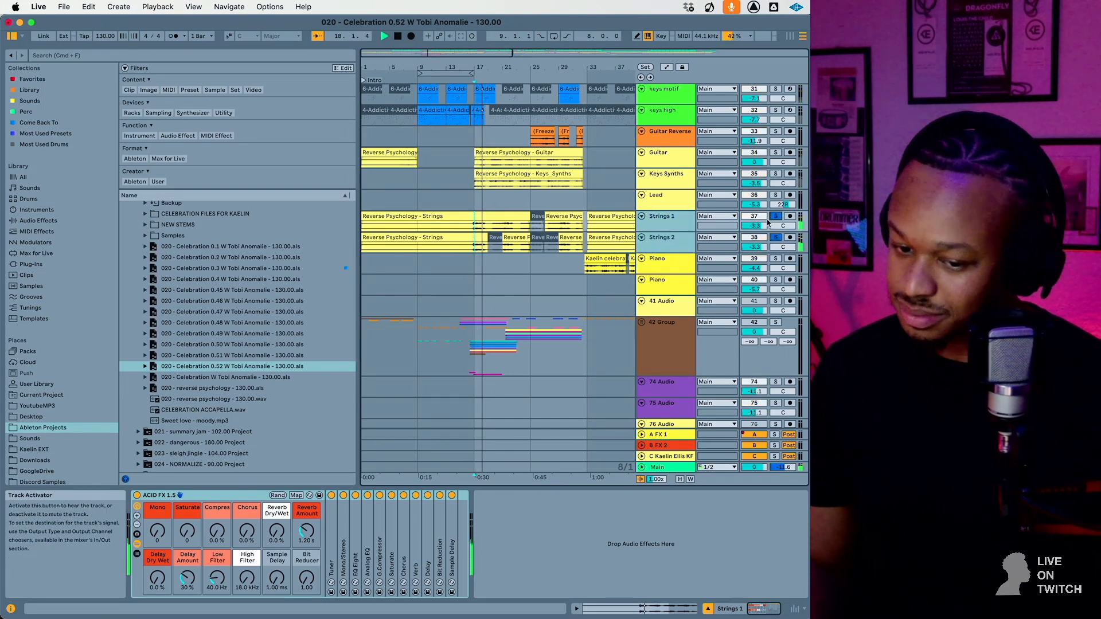
Step: Restore the full mix by unsoloing the Strings tracks, and select the first clip on the Piano track near bar 33
{"action": "left_click", "coordinate": [775, 216]}
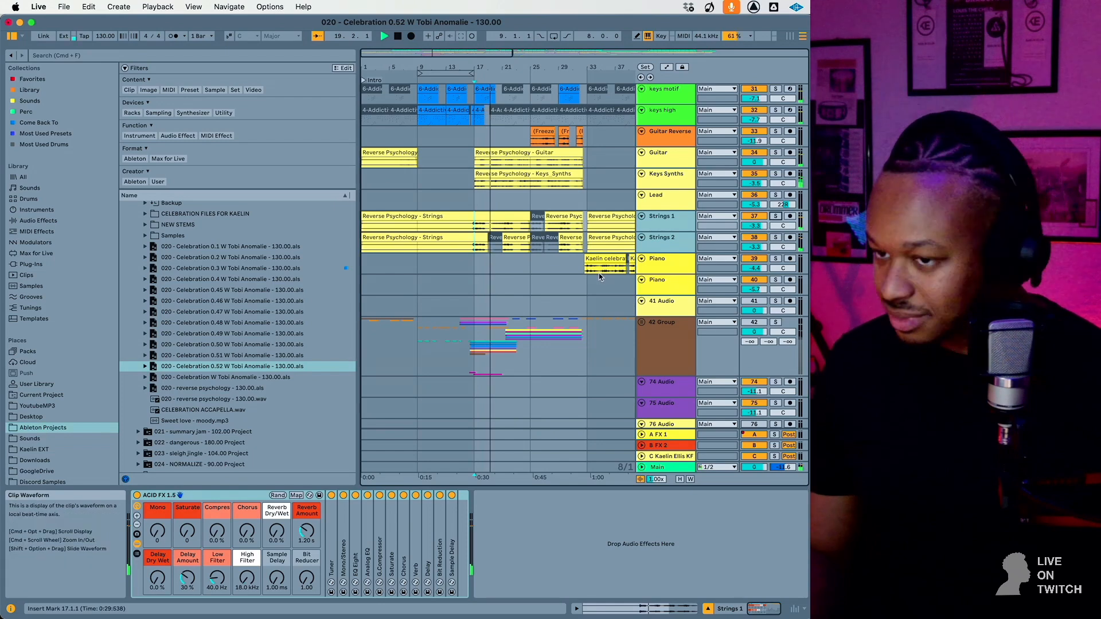
{"action": "scroll", "coordinate": [559, 276], "scroll_direction": "down", "scroll_amount": 3}
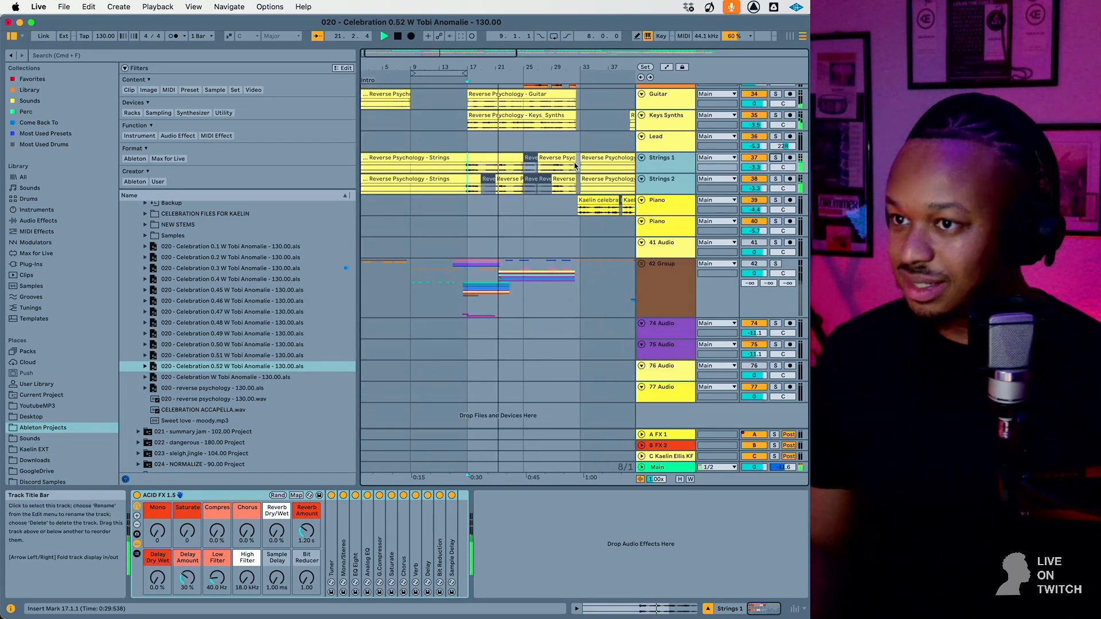
{"action": "scroll", "coordinate": [575, 166], "scroll_direction": "right", "scroll_amount": 10}
{"action": "left_click", "coordinate": [433, 198]}
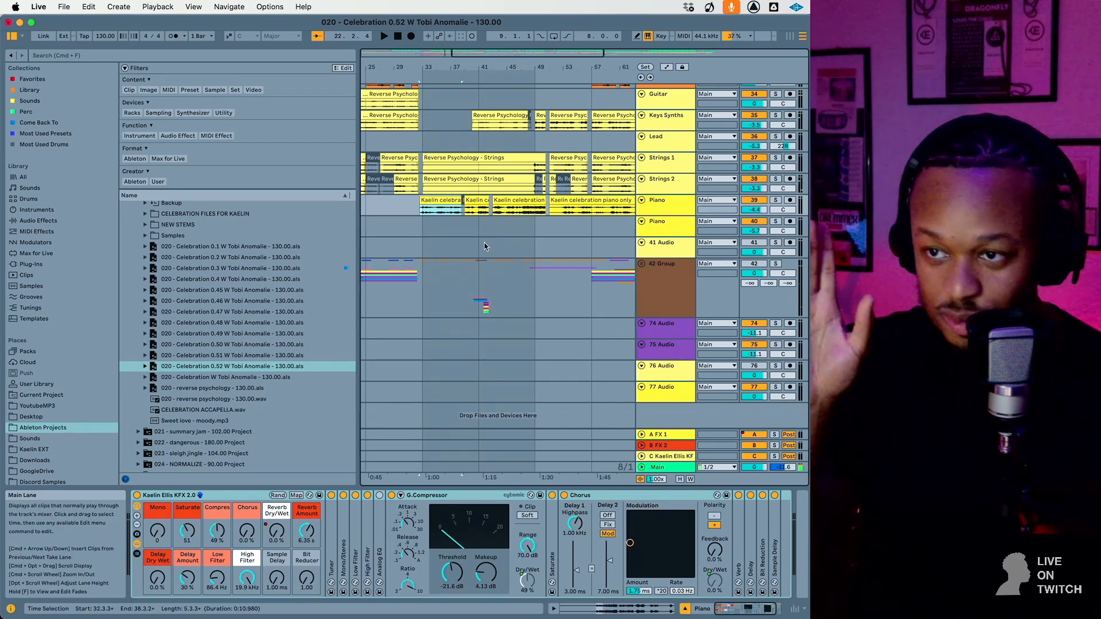
Step: Collapse S Group, play from the first piano clip, and mute S Group and Bass to listen without them
{"action": "scroll", "coordinate": [484, 243], "scroll_direction": "up", "scroll_amount": 15}
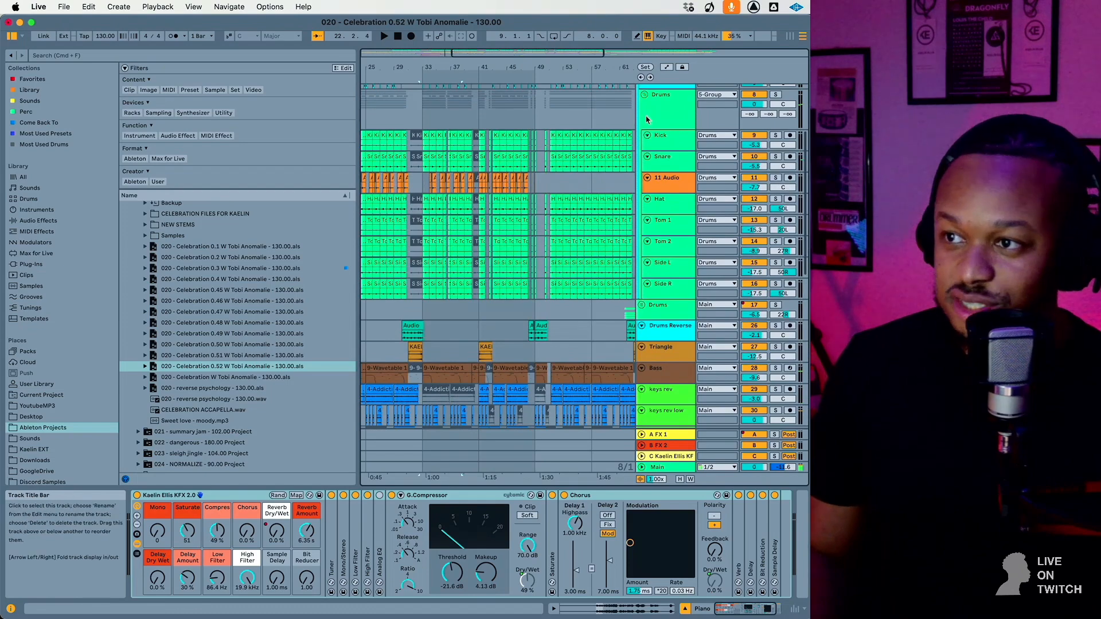
{"action": "scroll", "coordinate": [647, 134], "scroll_direction": "up", "scroll_amount": 5}
{"action": "left_click", "coordinate": [642, 146]}
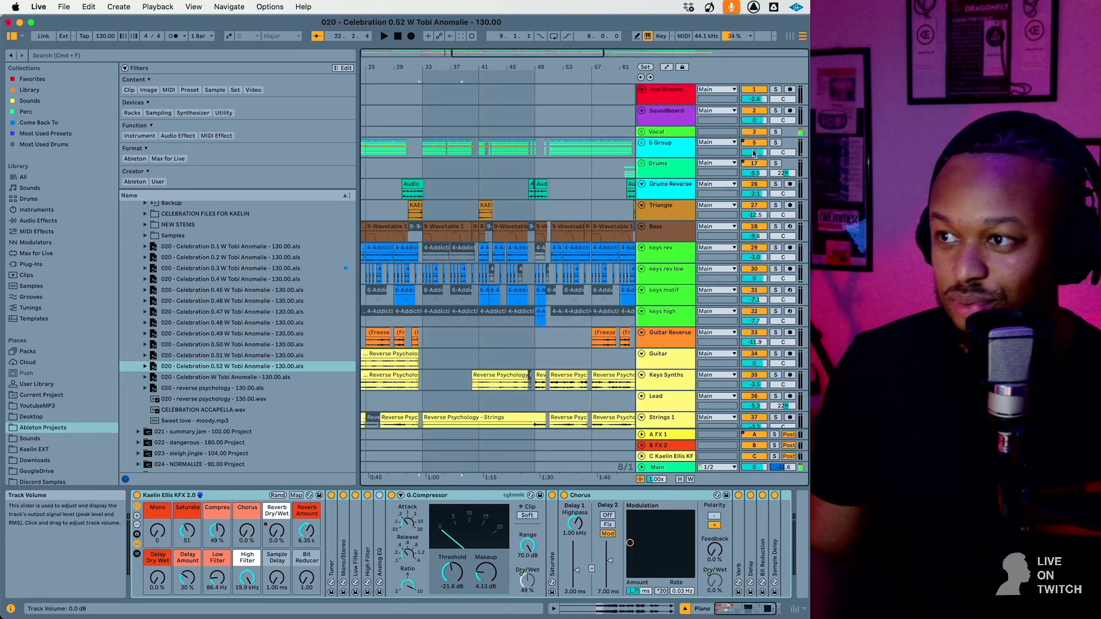
{"action": "key", "text": "space"}
{"action": "scroll", "coordinate": [674, 227], "scroll_direction": "down", "scroll_amount": 8}
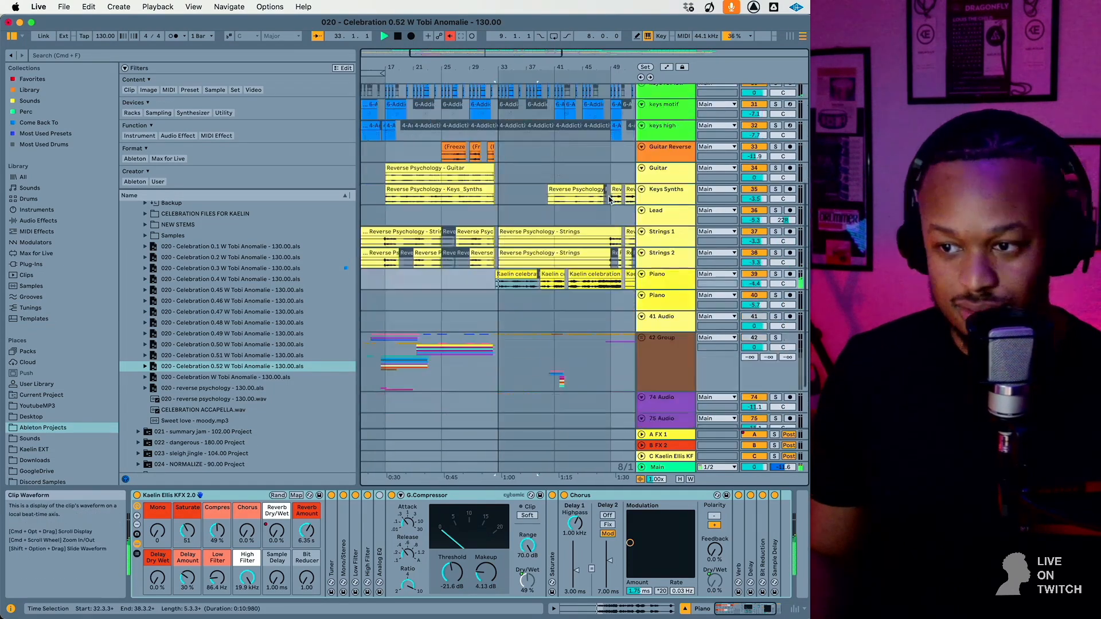
{"action": "scroll", "coordinate": [673, 227], "scroll_direction": "up", "scroll_amount": 1}
{"action": "scroll", "coordinate": [674, 227], "scroll_direction": "up", "scroll_amount": 10}
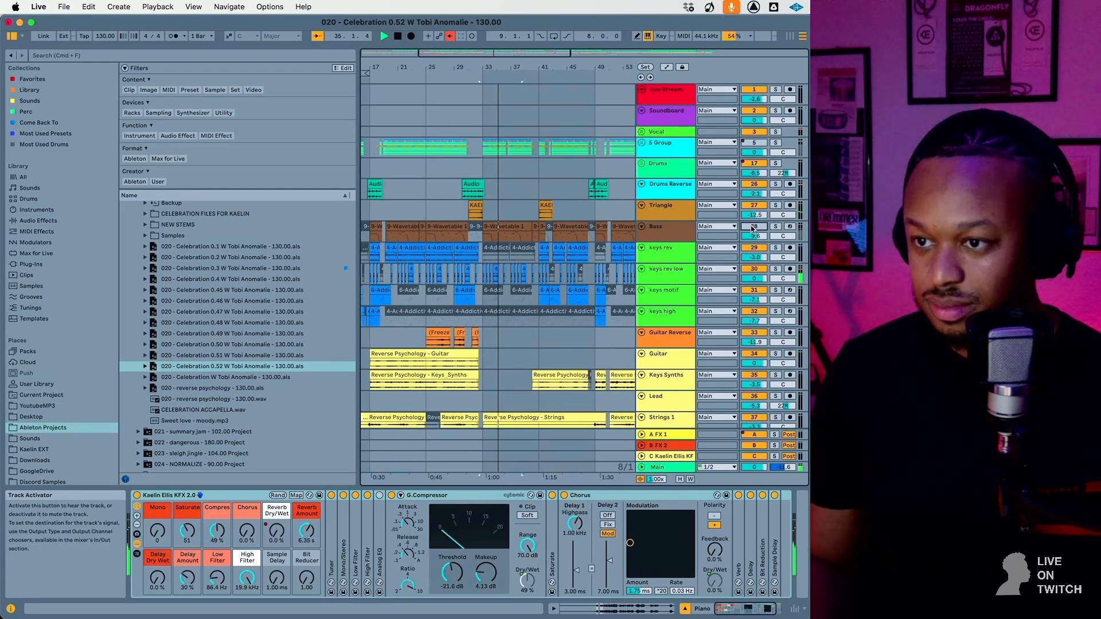
{"action": "scroll", "coordinate": [500, 238], "scroll_direction": "down", "scroll_amount": 1}
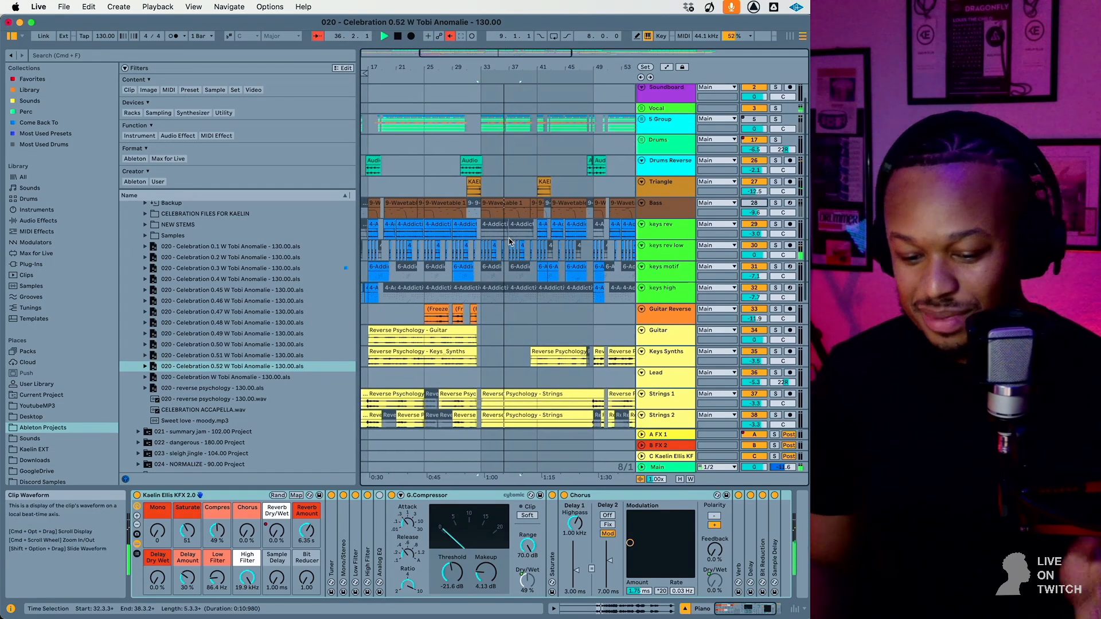
Step: Enlarge the Piano track to show its waveform in detail, and turn playback following back on
{"action": "scroll", "coordinate": [509, 241], "scroll_direction": "down", "scroll_amount": 10}
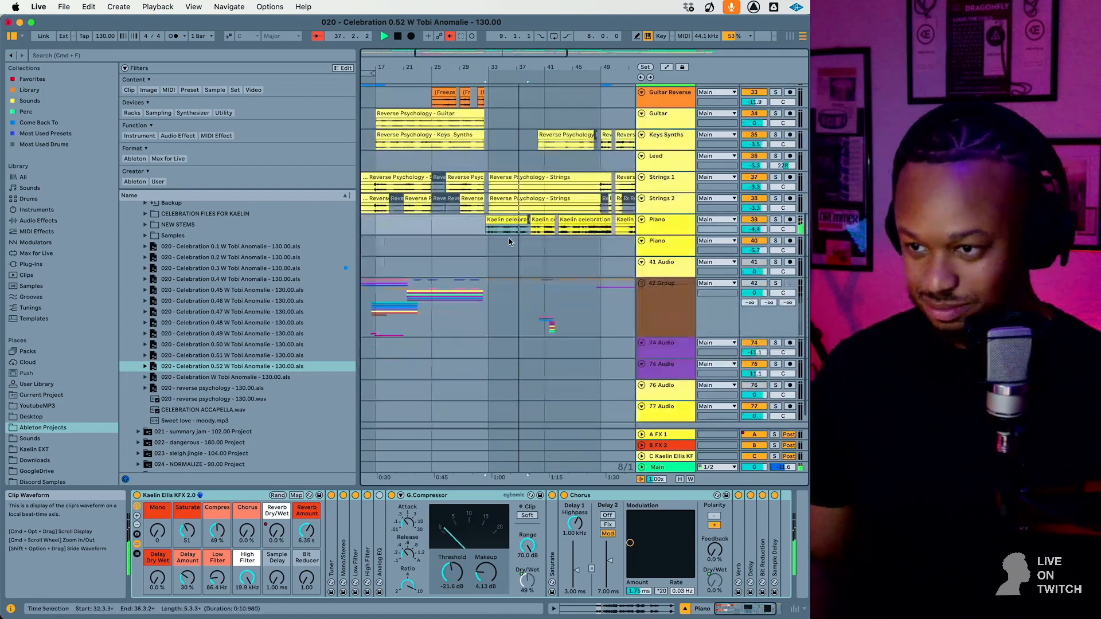
{"action": "left_click_drag", "start_coordinate": [663, 217], "coordinate": [660, 297]}
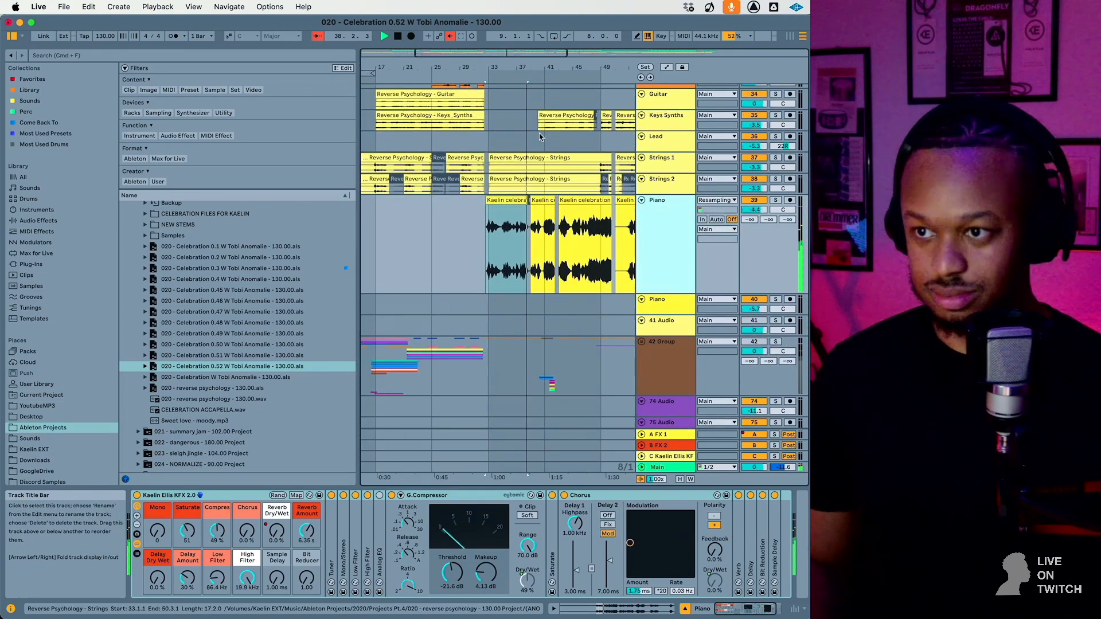
{"action": "left_click_drag", "start_coordinate": [438, 67], "coordinate": [438, 109]}
{"action": "left_click", "coordinate": [315, 38]}
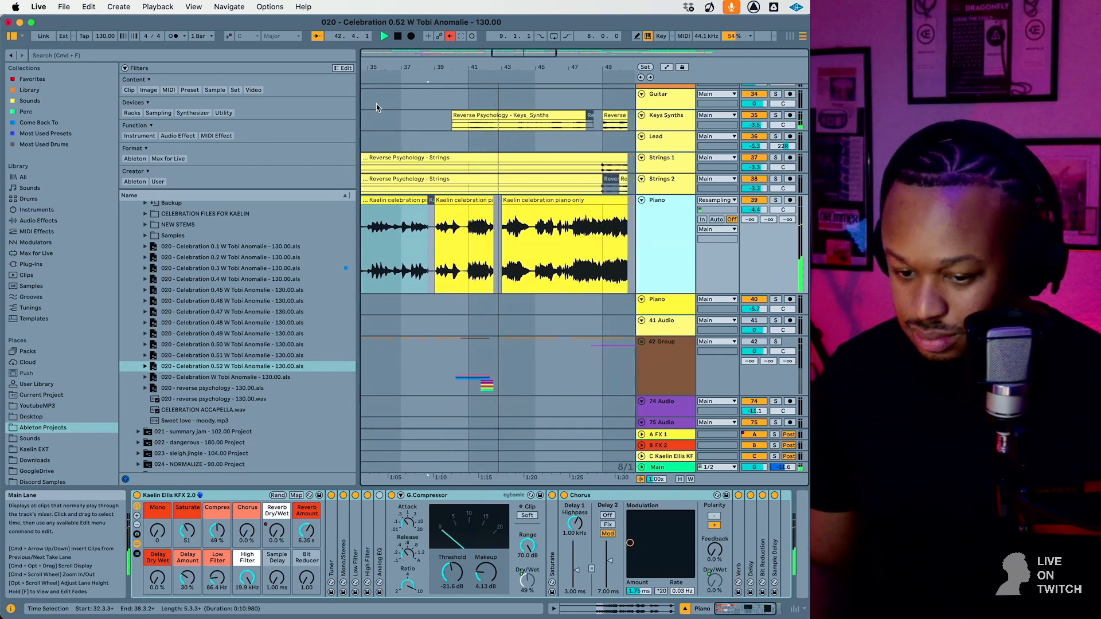
Step: Play from the keys motif clip at bar 41, listen to that track soloed, and replay it with the other tracks restored
{"action": "scroll", "coordinate": [376, 105], "scroll_direction": "up", "scroll_amount": 5}
{"action": "scroll", "coordinate": [376, 104], "scroll_direction": "up", "scroll_amount": 4}
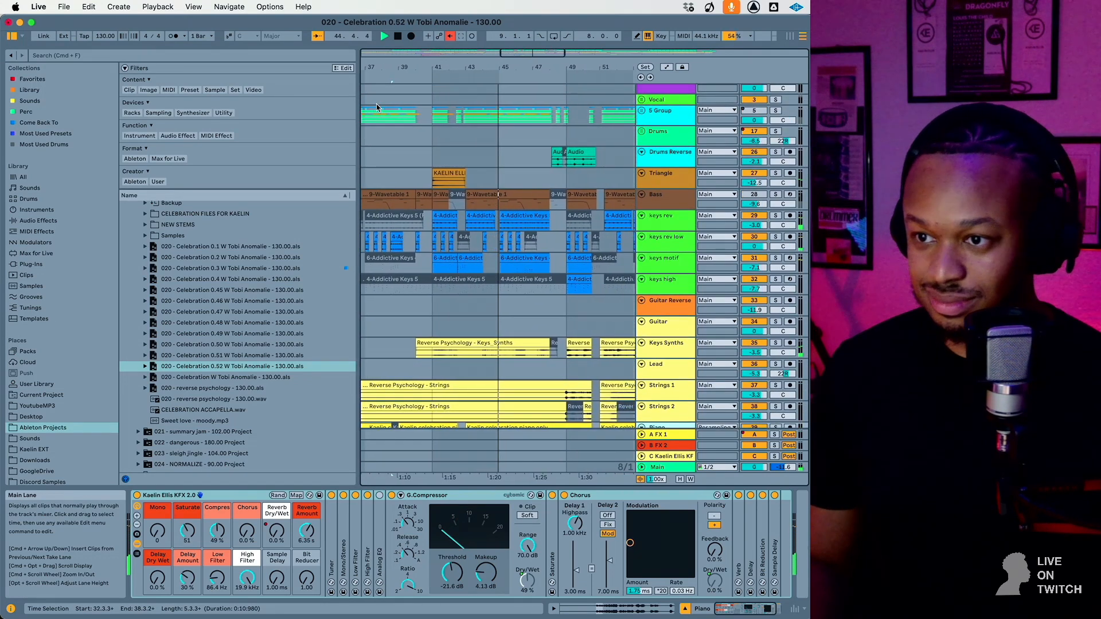
{"action": "key", "text": "space"}
{"action": "left_click", "coordinate": [427, 263]}
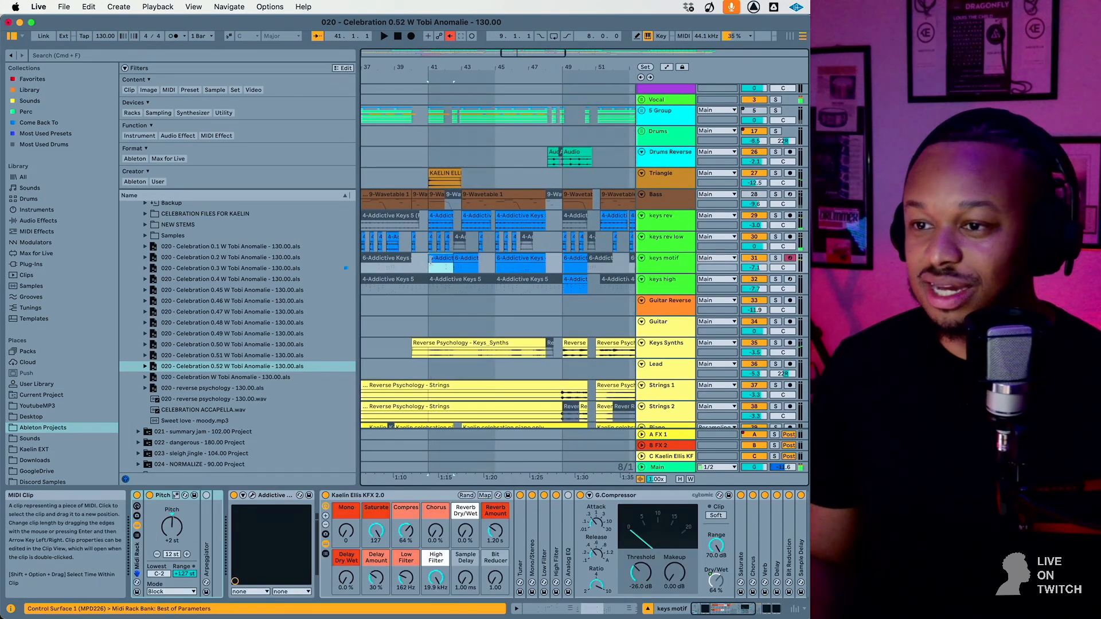
{"action": "key", "text": "space"}
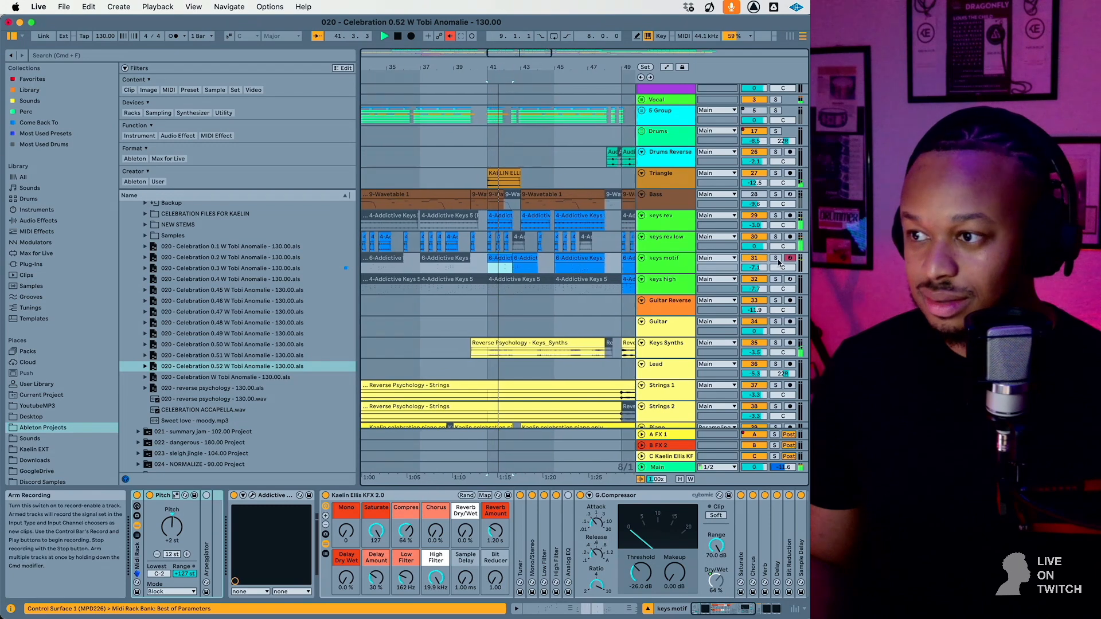
{"action": "left_click", "coordinate": [776, 258]}
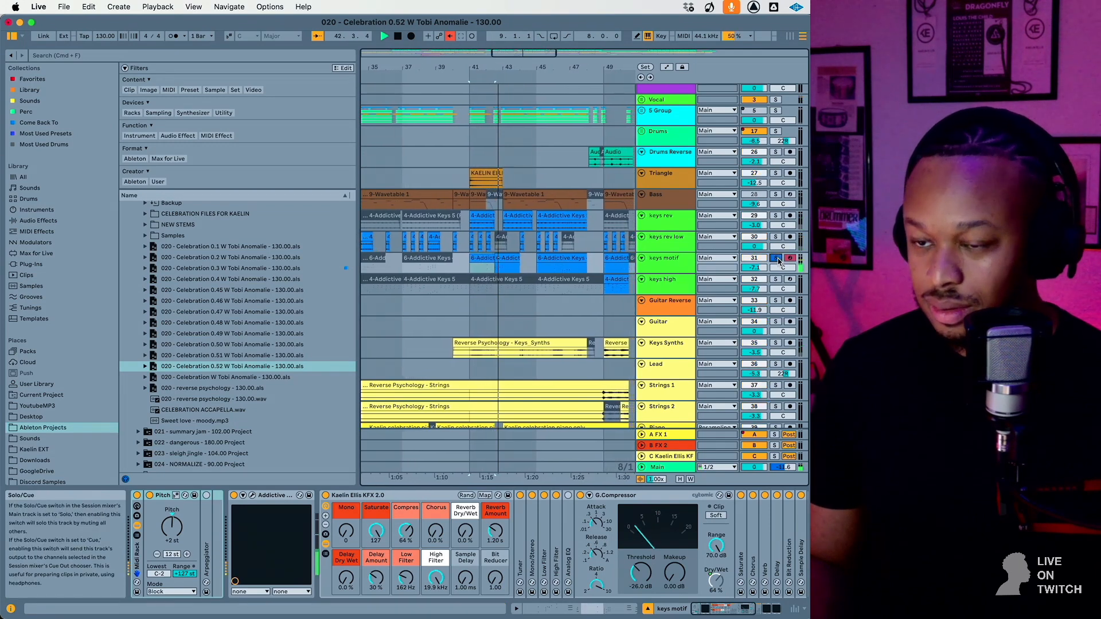
{"action": "left_click", "coordinate": [777, 259]}
{"action": "key", "text": "space"}
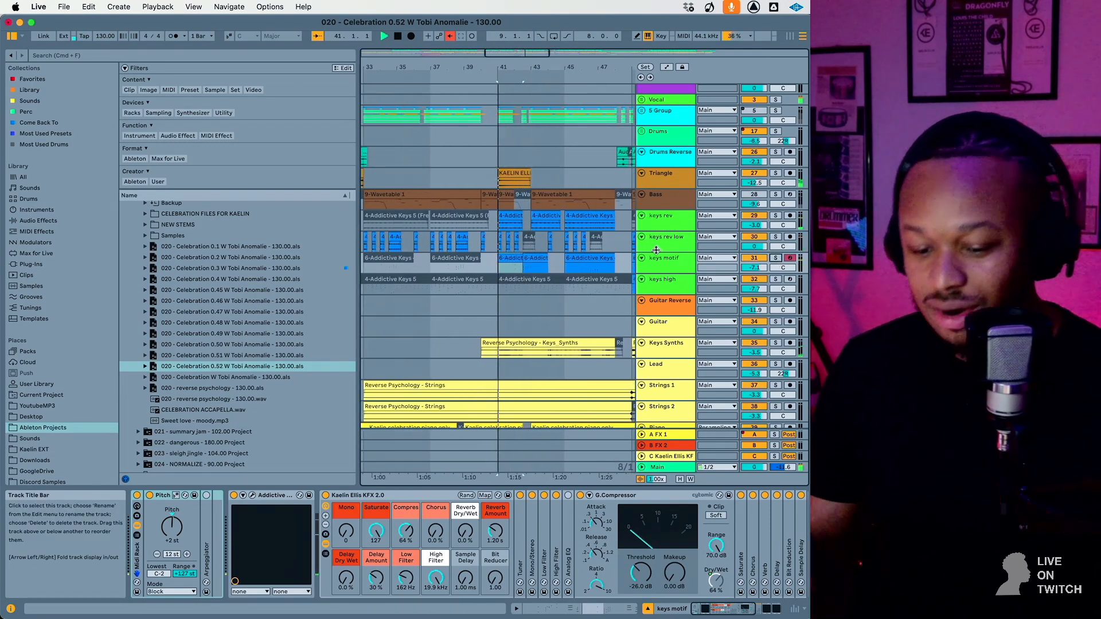
Step: Select the Piano track, follow its waveform during playback to about bar 59, and stop playback
{"action": "scroll", "coordinate": [516, 246], "scroll_direction": "down", "scroll_amount": 5}
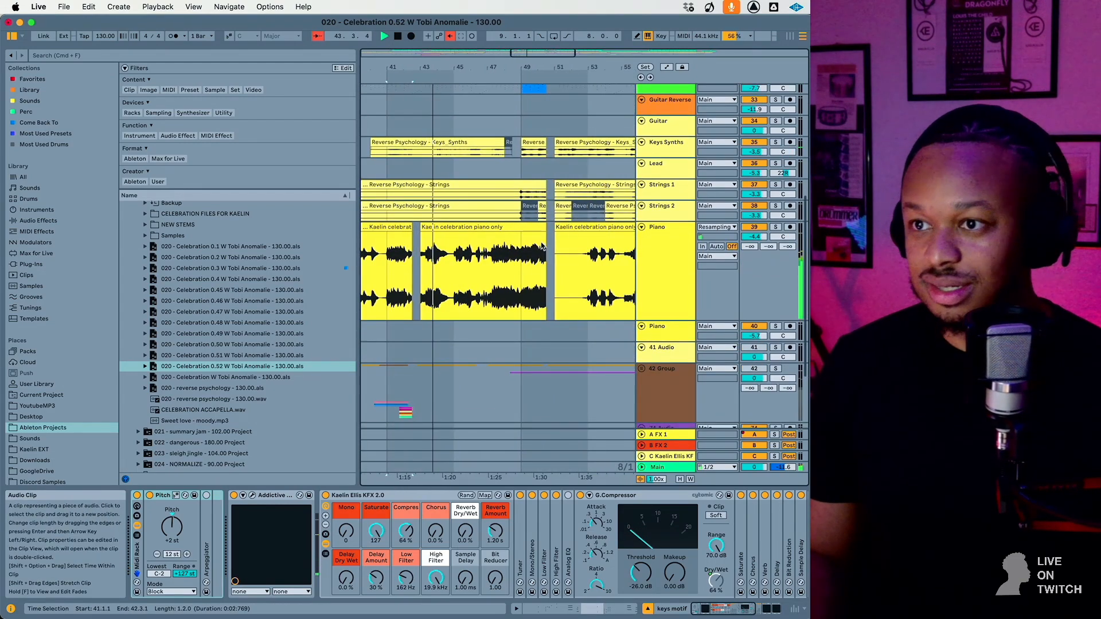
{"action": "left_click", "coordinate": [651, 272]}
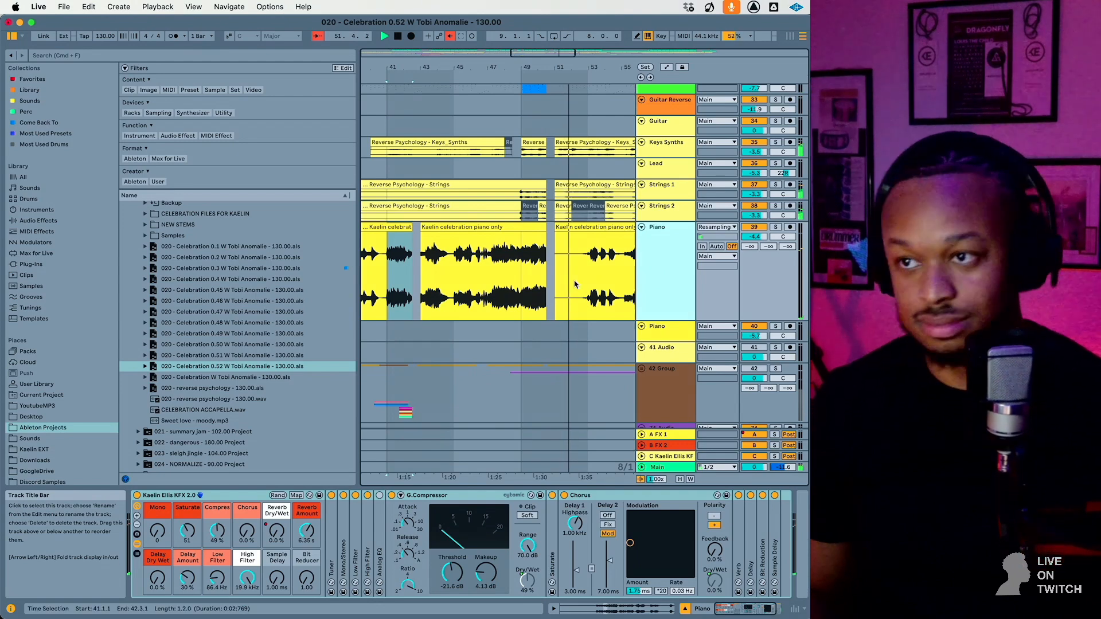
{"action": "scroll", "coordinate": [533, 271], "scroll_direction": "right", "scroll_amount": 3}
{"action": "scroll", "coordinate": [533, 271], "scroll_direction": "right", "scroll_amount": 3}
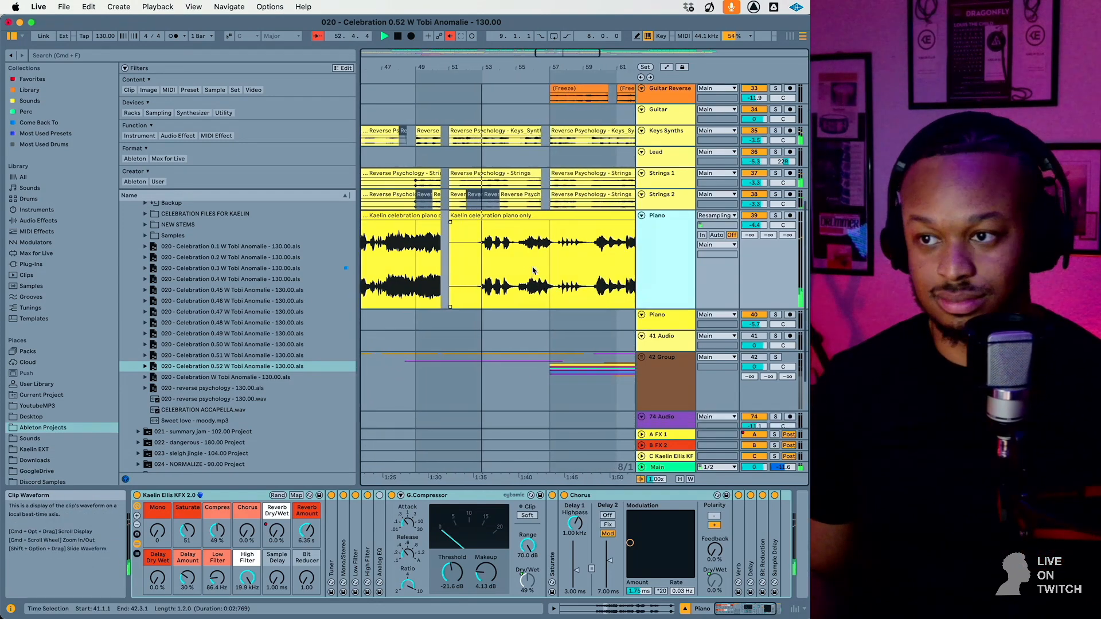
{"action": "scroll", "coordinate": [533, 271], "scroll_direction": "down", "scroll_amount": 3}
{"action": "scroll", "coordinate": [532, 271], "scroll_direction": "right", "scroll_amount": 2}
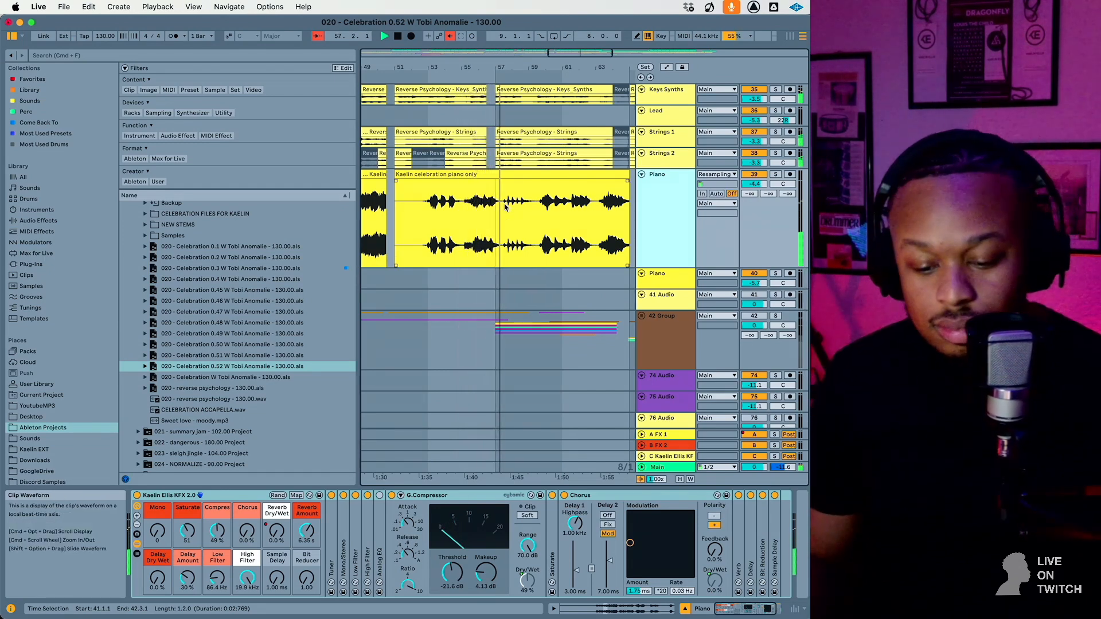
{"action": "scroll", "coordinate": [505, 208], "scroll_direction": "right", "scroll_amount": 3}
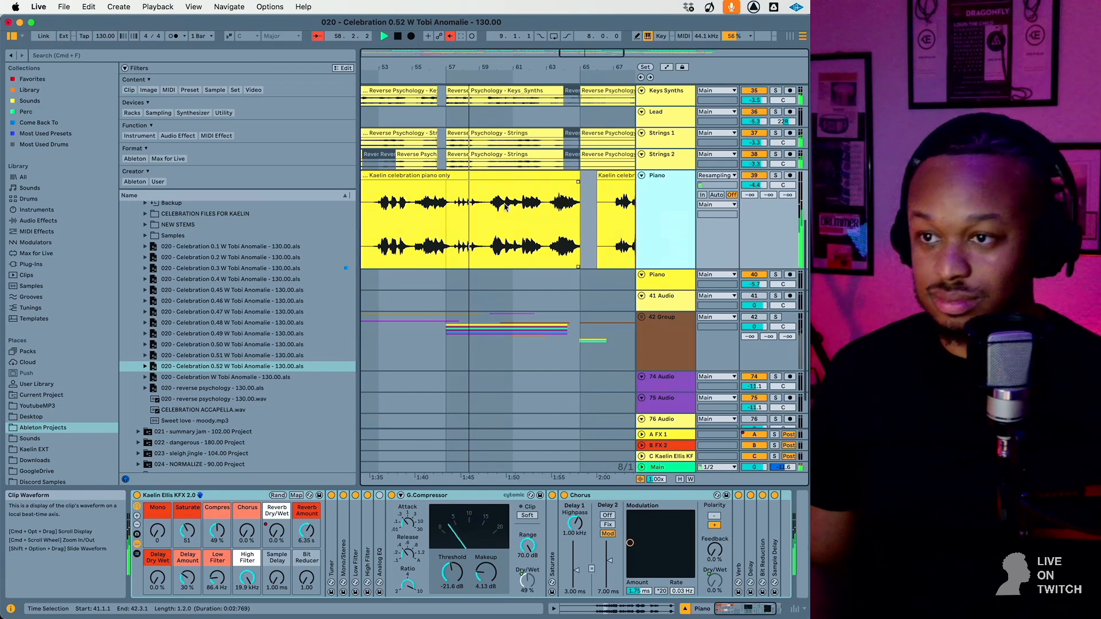
{"action": "key", "text": "space"}
Step: Unfold 42 Group to show its vocal tracks, and select the opening clip on the 43 LEAD VOX2 track
{"action": "scroll", "coordinate": [408, 321], "scroll_direction": "down", "scroll_amount": 10}
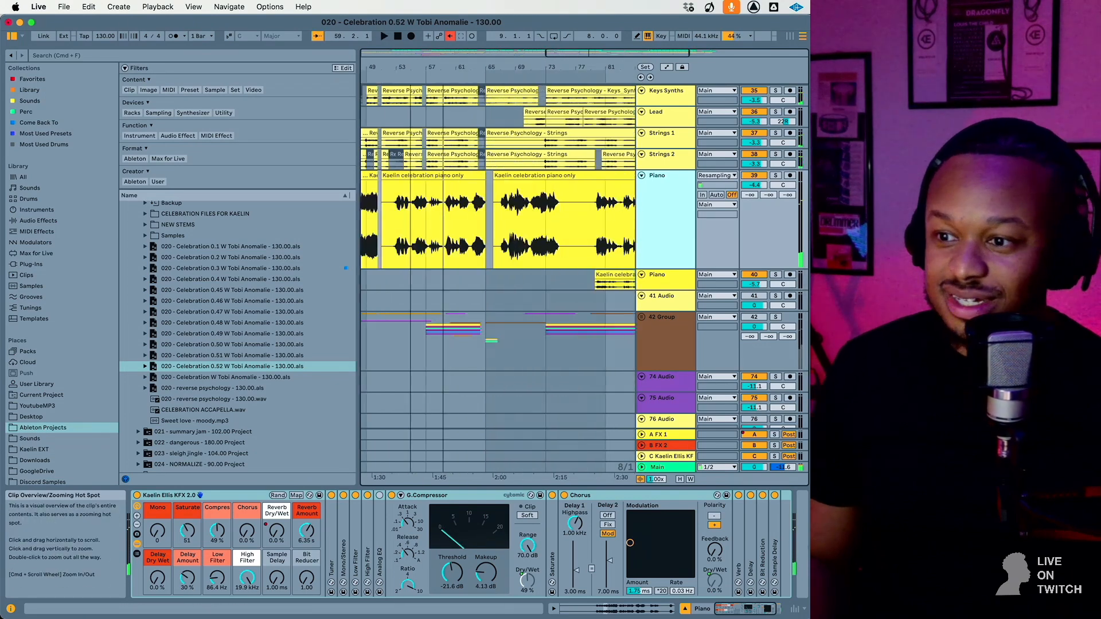
{"action": "left_click", "coordinate": [401, 347]}
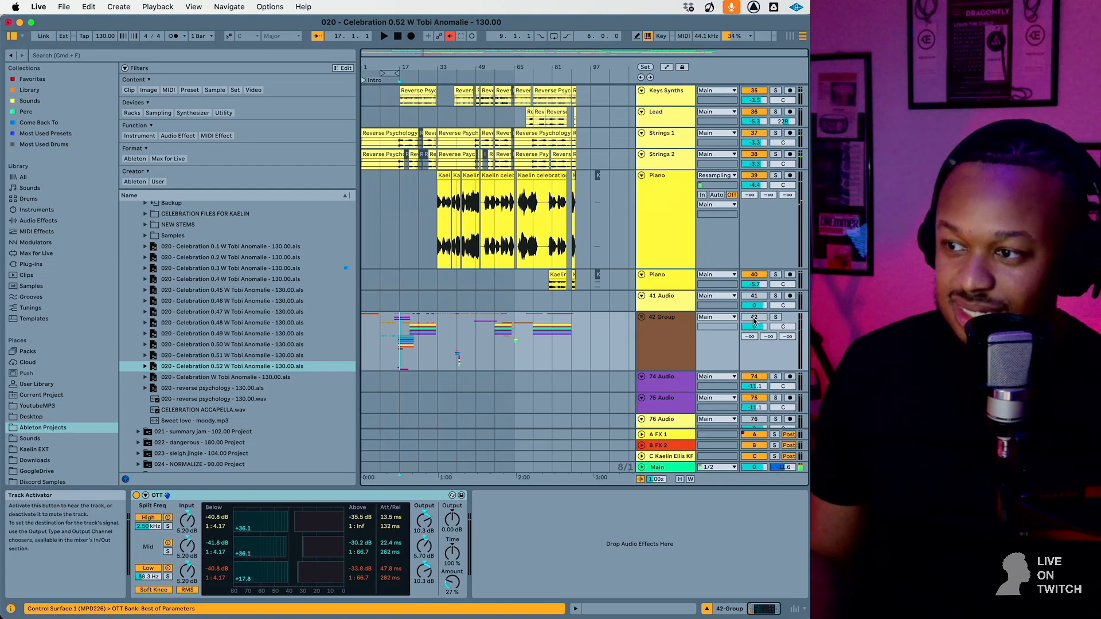
{"action": "left_click", "coordinate": [641, 317]}
{"action": "scroll", "coordinate": [517, 315], "scroll_direction": "down", "scroll_amount": 8}
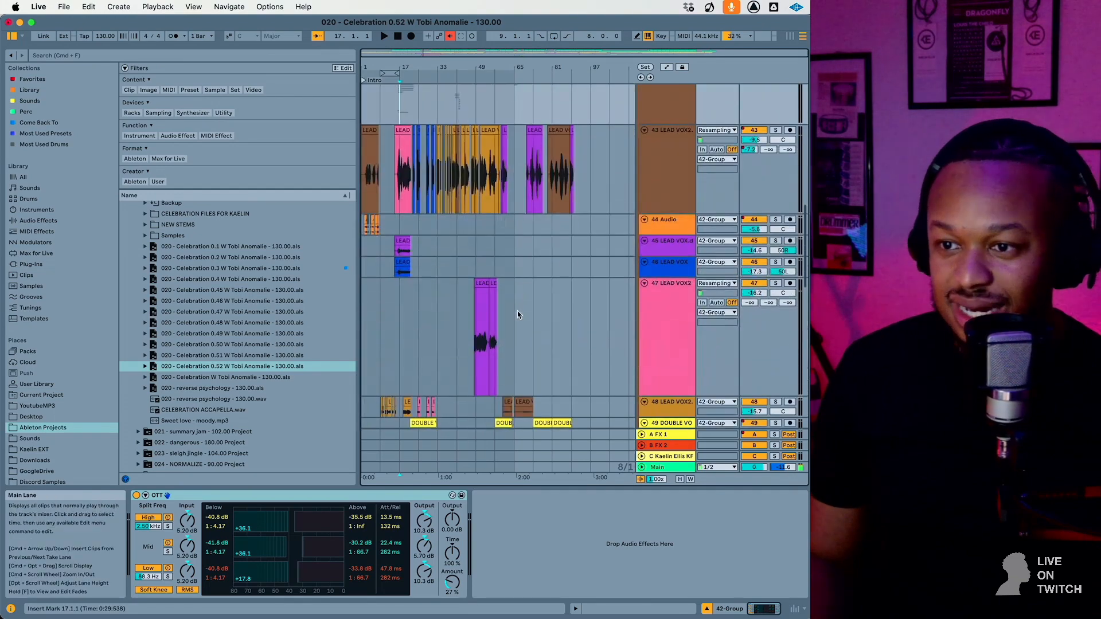
{"action": "scroll", "coordinate": [517, 314], "scroll_direction": "up", "scroll_amount": 3}
{"action": "left_click", "coordinate": [367, 211]}
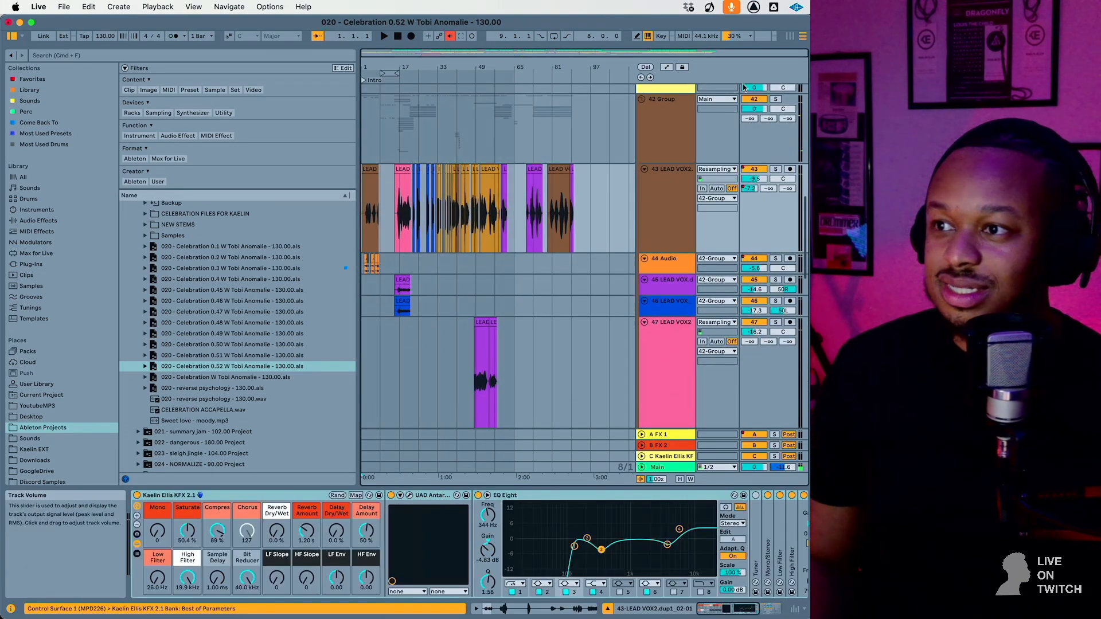
Step: Play the song from bar 1, re-enable the overridden automation, and look over the vocal tracks in 42 Group
{"action": "scroll", "coordinate": [676, 136], "scroll_direction": "up", "scroll_amount": 10}
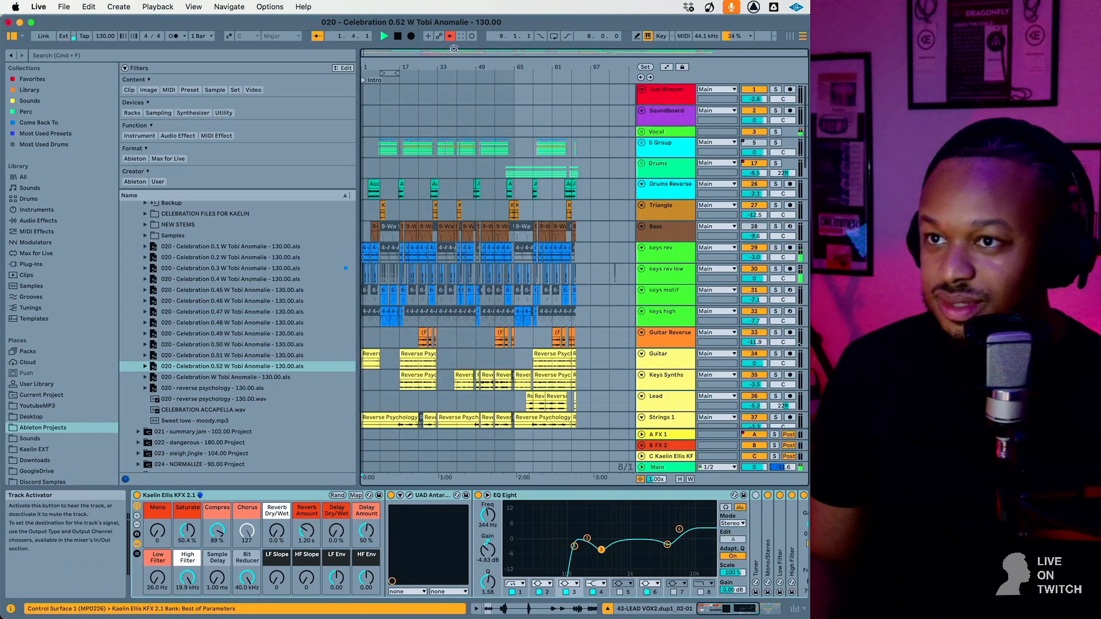
{"action": "left_click", "coordinate": [450, 36]}
{"action": "scroll", "coordinate": [514, 193], "scroll_direction": "down", "scroll_amount": 10}
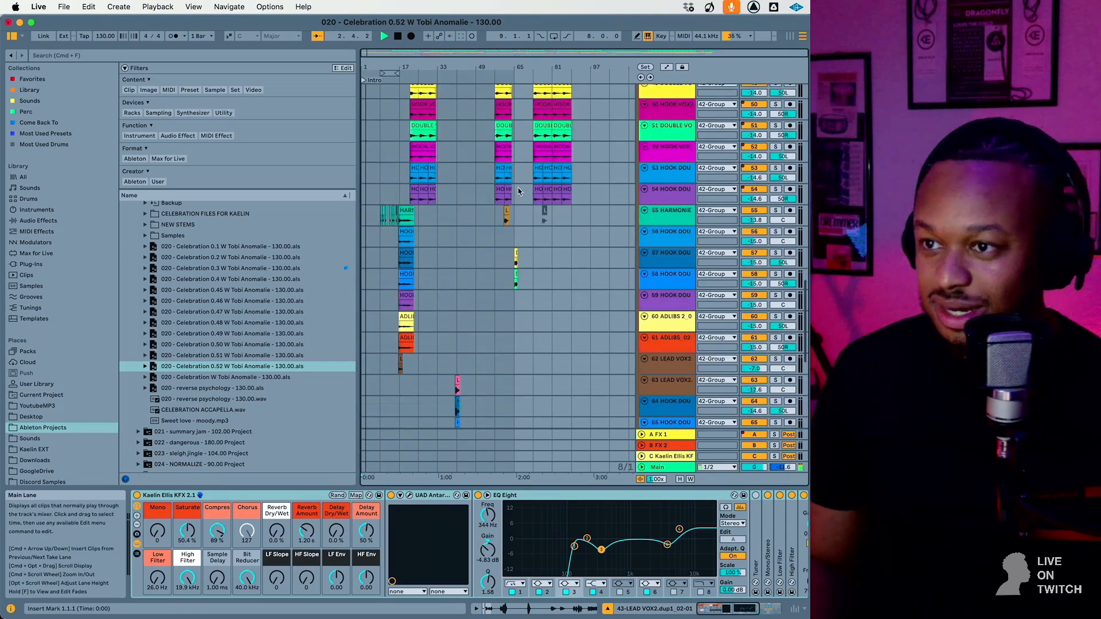
{"action": "scroll", "coordinate": [518, 190], "scroll_direction": "up", "scroll_amount": 3}
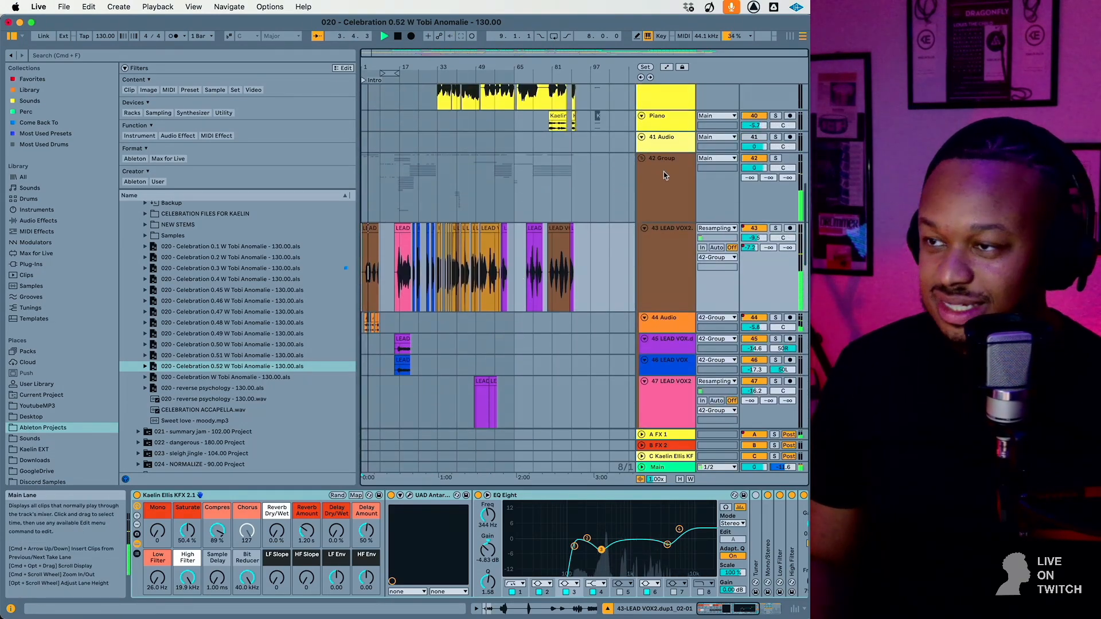
Step: Optimize the arrangement's track heights, and listen to 42 Group soloed through the section from bar 9
{"action": "left_click", "coordinate": [679, 480]}
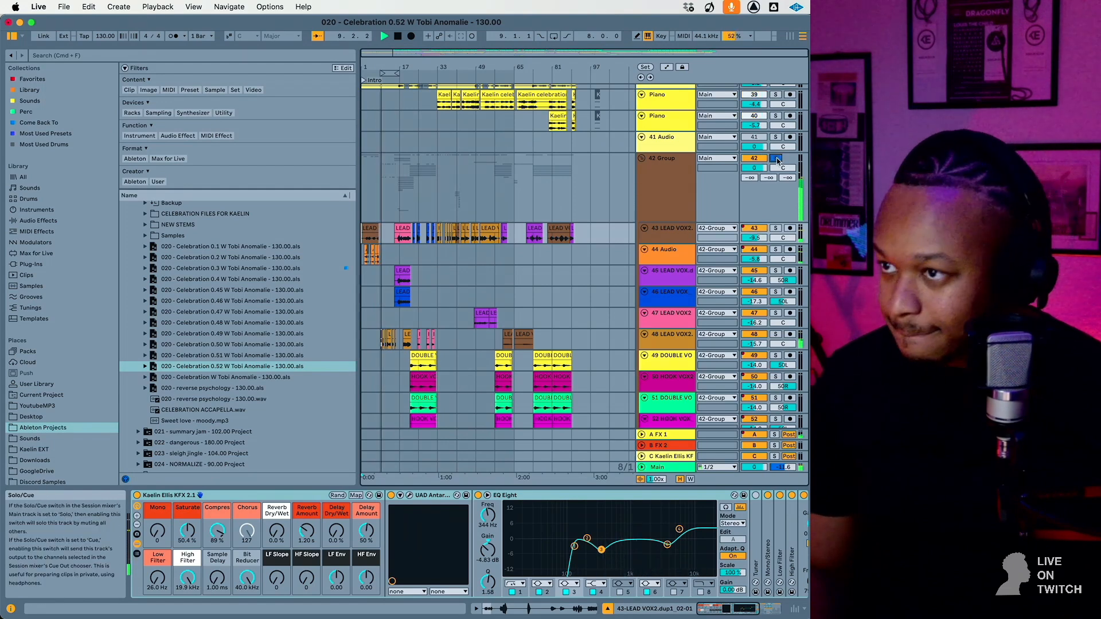
{"action": "scroll", "coordinate": [482, 283], "scroll_direction": "down", "scroll_amount": 5}
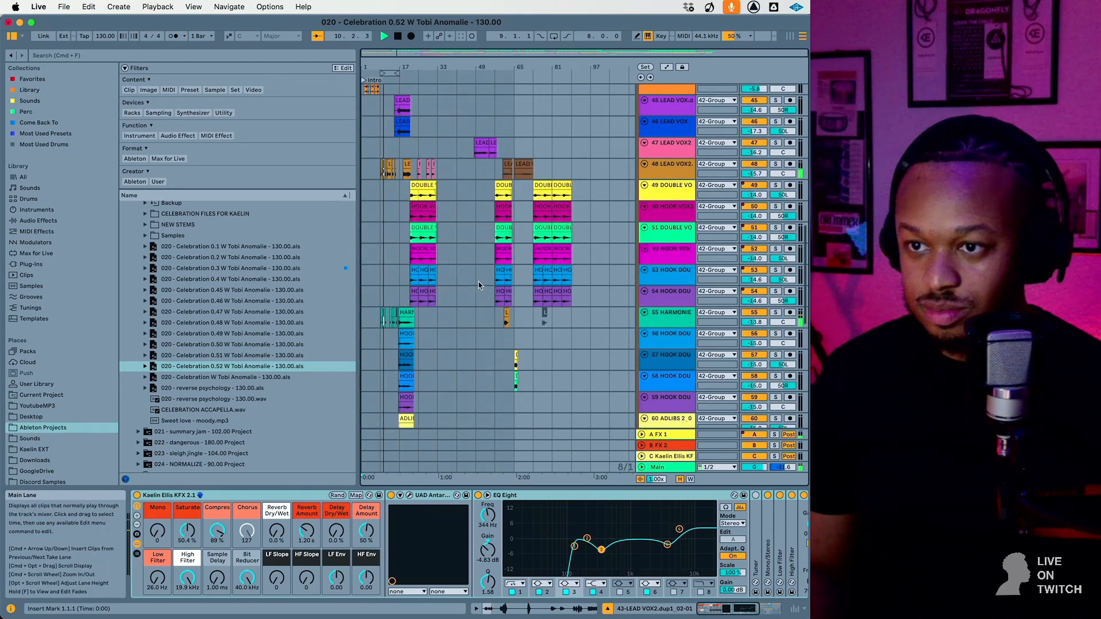
{"action": "left_click_drag", "start_coordinate": [409, 53], "coordinate": [409, 132]}
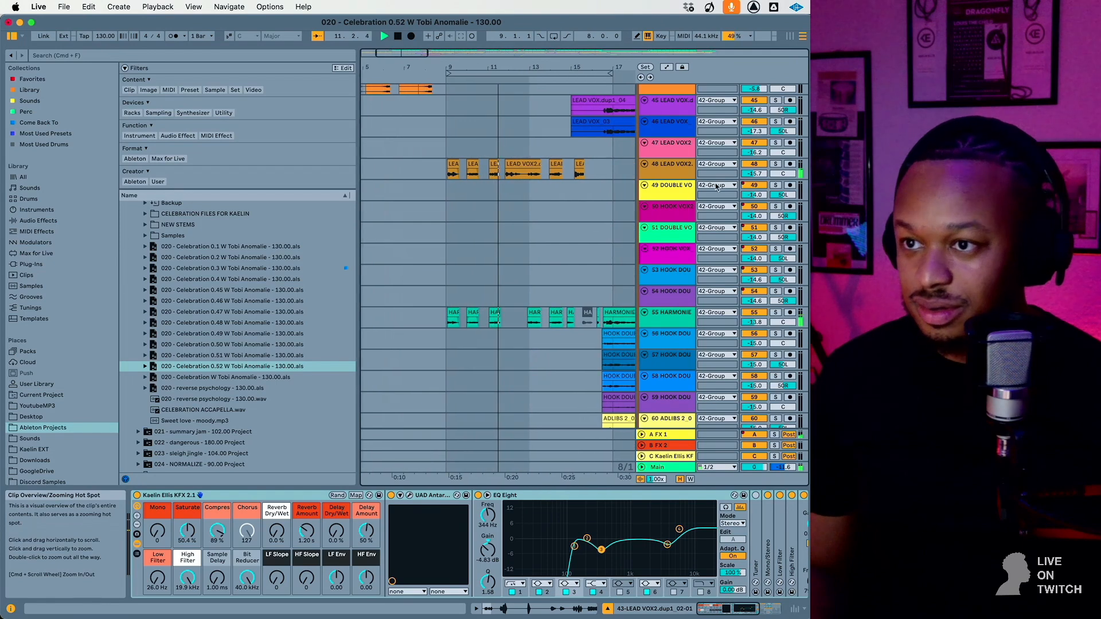
Step: Examine the device chain of the 48 LEAD VOX2 track through to its Phaser-Flanger, and unsolo 42 Group
{"action": "scroll", "coordinate": [615, 179], "scroll_direction": "up", "scroll_amount": 4}
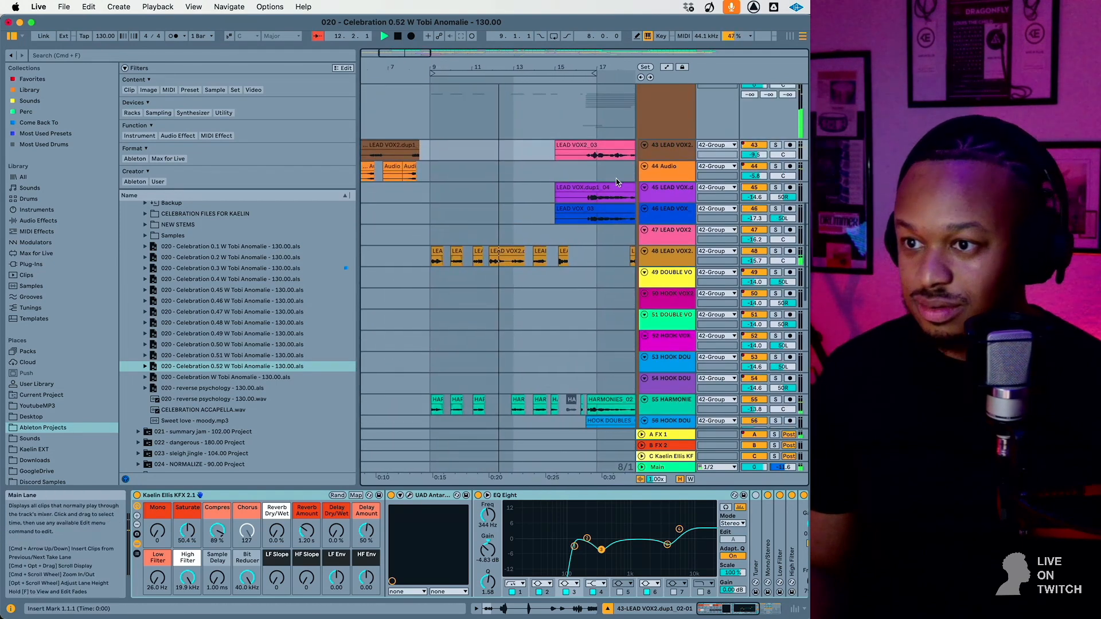
{"action": "left_click", "coordinate": [667, 256]}
{"action": "scroll", "coordinate": [740, 503], "scroll_direction": "right", "scroll_amount": 5}
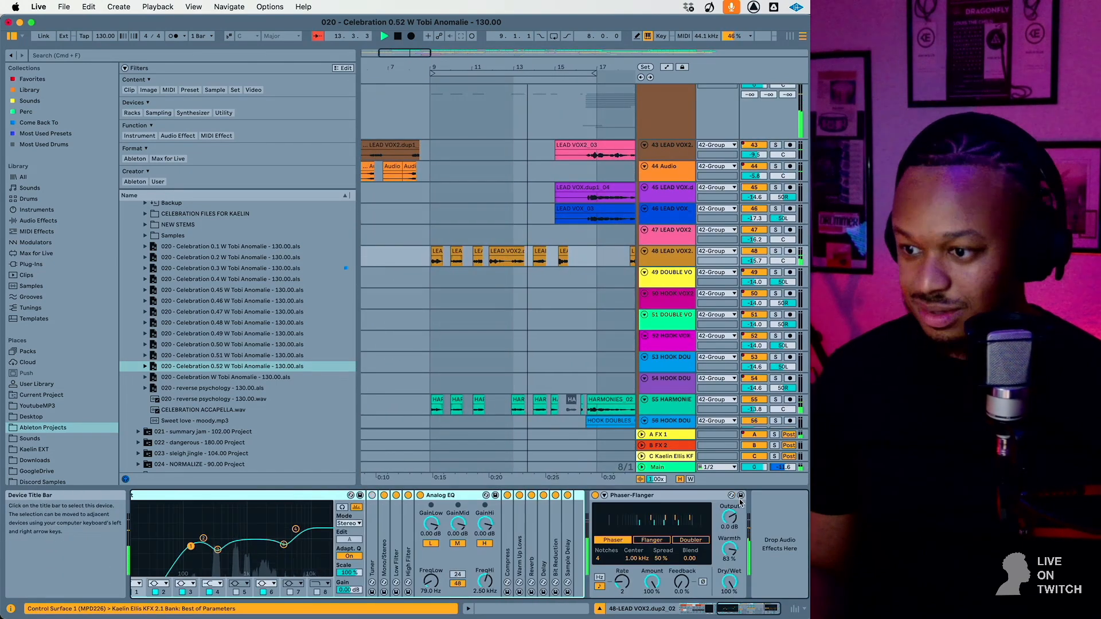
{"action": "scroll", "coordinate": [726, 165], "scroll_direction": "up", "scroll_amount": 3}
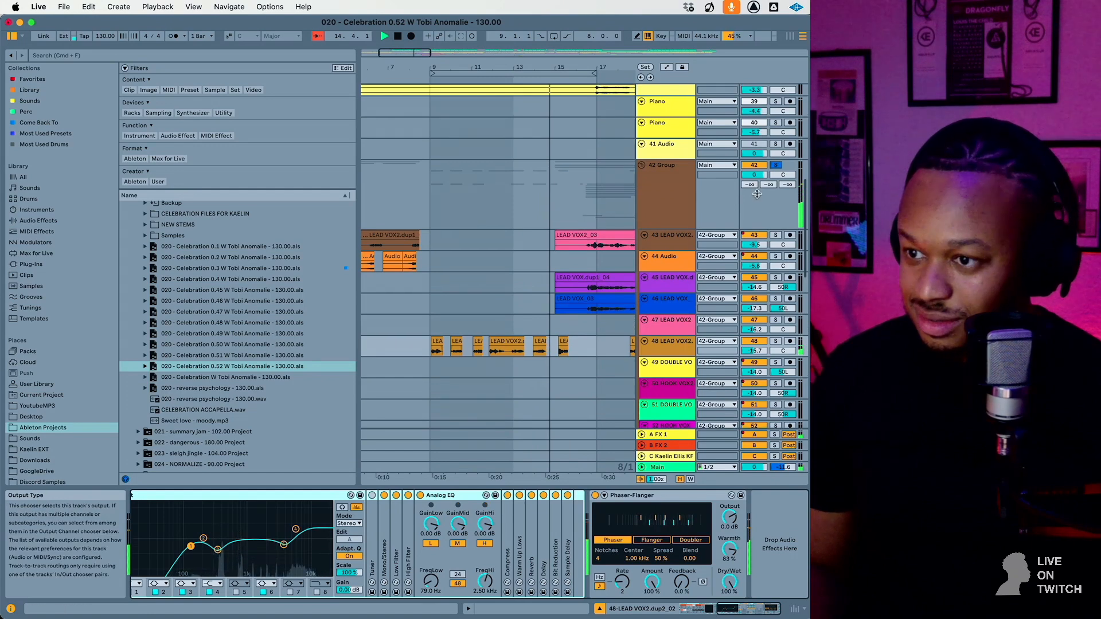
{"action": "left_click", "coordinate": [777, 167]}
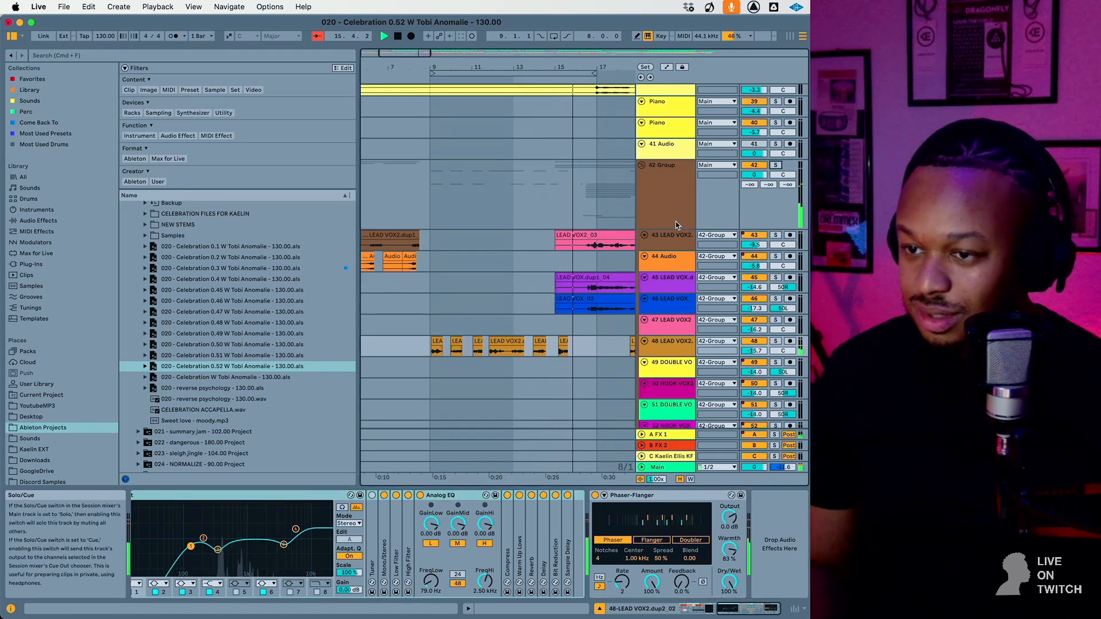
Step: Play the first 48 LEAD VOX2 clip from bar 9, and solo 42 Group for a brief listen
{"action": "left_click", "coordinate": [434, 343]}
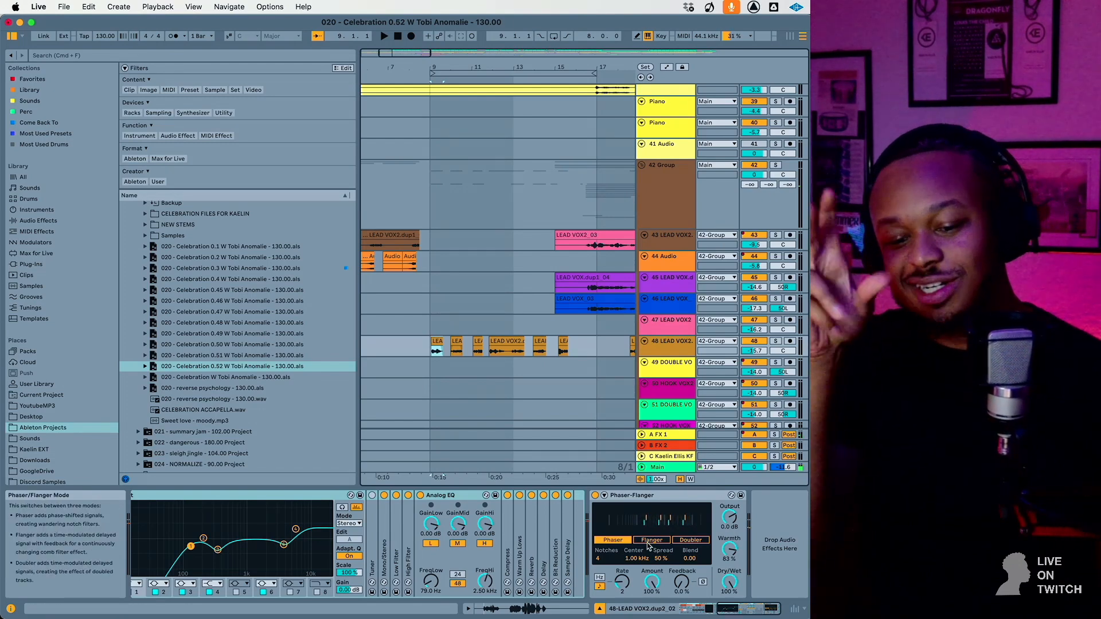
{"action": "key", "text": "space"}
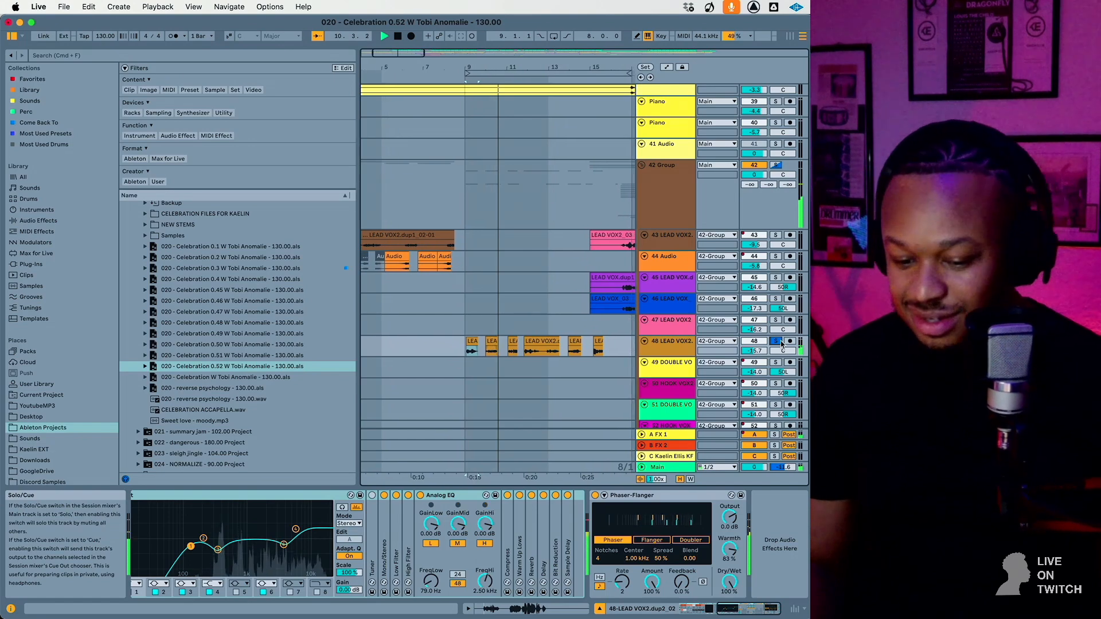
{"action": "scroll", "coordinate": [614, 381], "scroll_direction": "down", "scroll_amount": 3}
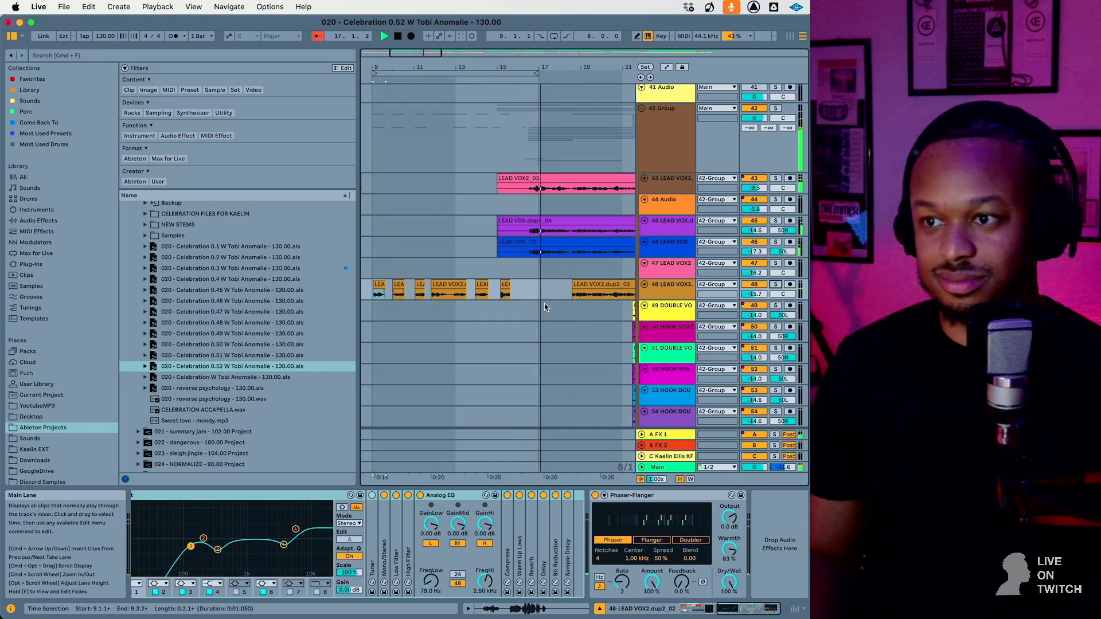
{"action": "left_click", "coordinate": [775, 109]}
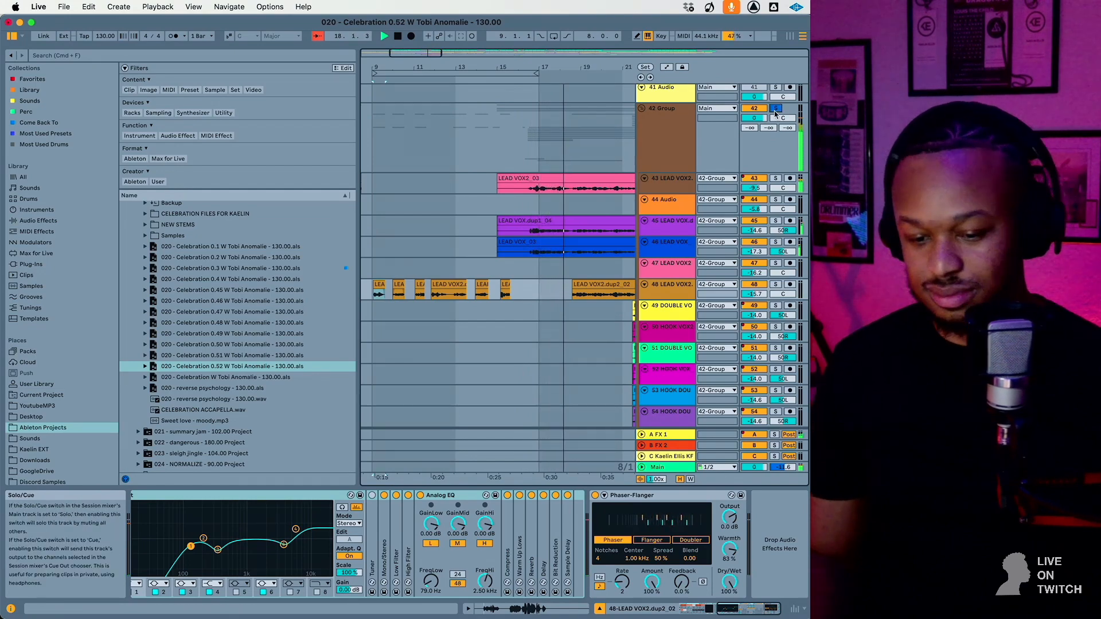
Step: Look over the lead, double, hook, harmony and ad-lib vocal clips against the instrument tracks while the song plays
{"action": "scroll", "coordinate": [668, 166], "scroll_direction": "down", "scroll_amount": 10}
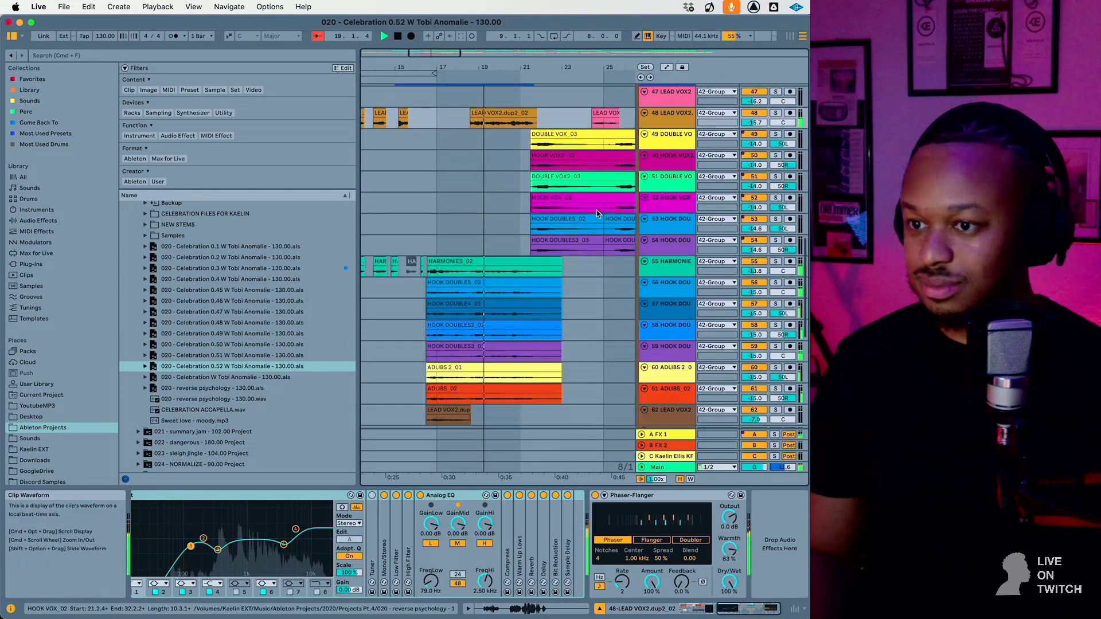
{"action": "scroll", "coordinate": [597, 210], "scroll_direction": "up", "scroll_amount": 10}
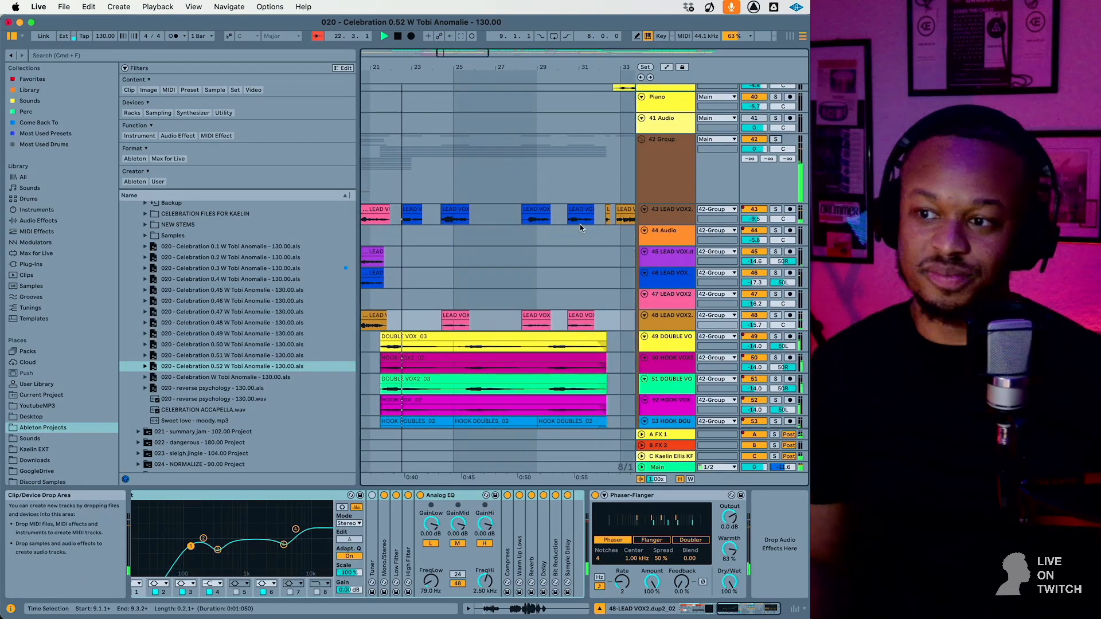
{"action": "scroll", "coordinate": [580, 225], "scroll_direction": "up", "scroll_amount": 15}
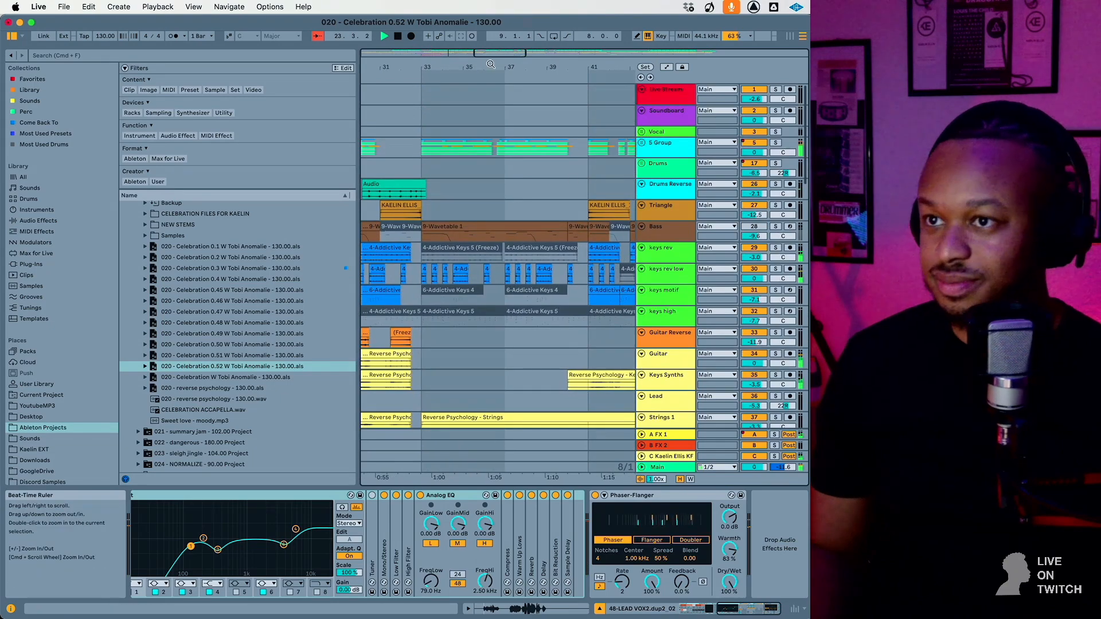
{"action": "scroll", "coordinate": [441, 279], "scroll_direction": "down", "scroll_amount": 5}
{"action": "scroll", "coordinate": [440, 279], "scroll_direction": "down", "scroll_amount": 10}
{"action": "scroll", "coordinate": [440, 281], "scroll_direction": "up", "scroll_amount": 10}
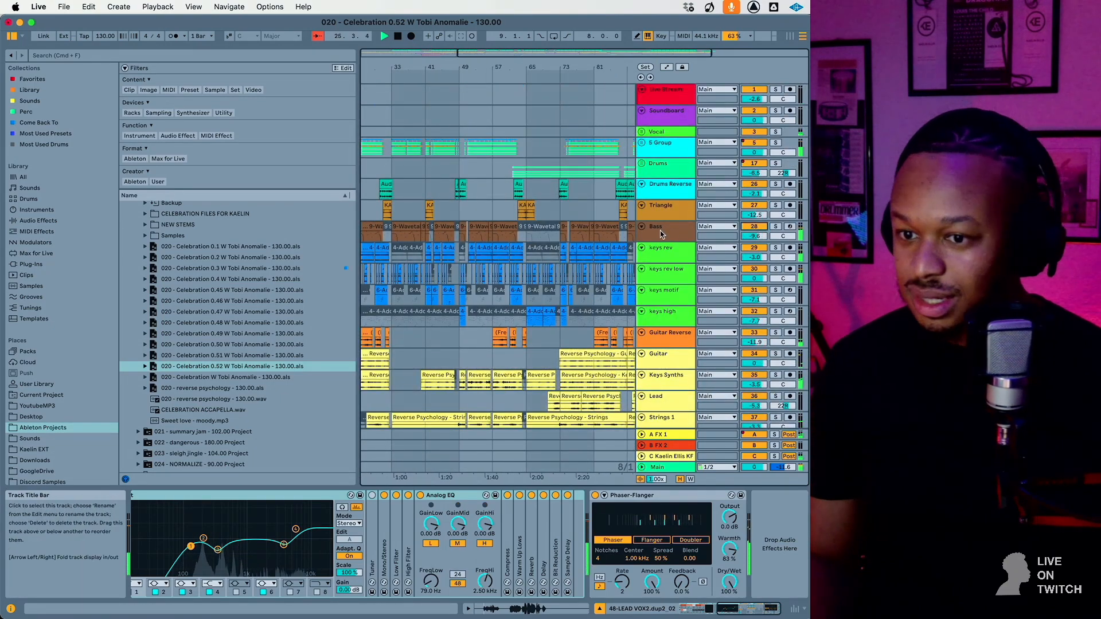
Step: Select the Bass track and examine the oscillator and filter settings of its Wavetable instrument
{"action": "left_click", "coordinate": [738, 232]}
{"action": "scroll", "coordinate": [539, 331], "scroll_direction": "left", "scroll_amount": 6}
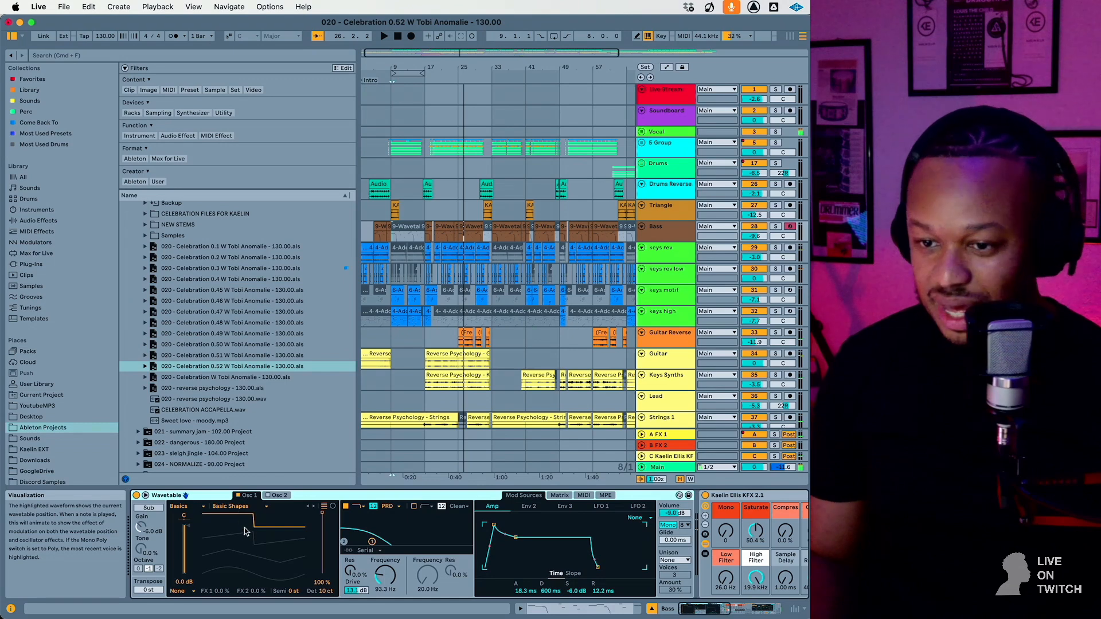
{"action": "scroll", "coordinate": [257, 533], "scroll_direction": "right", "scroll_amount": 3}
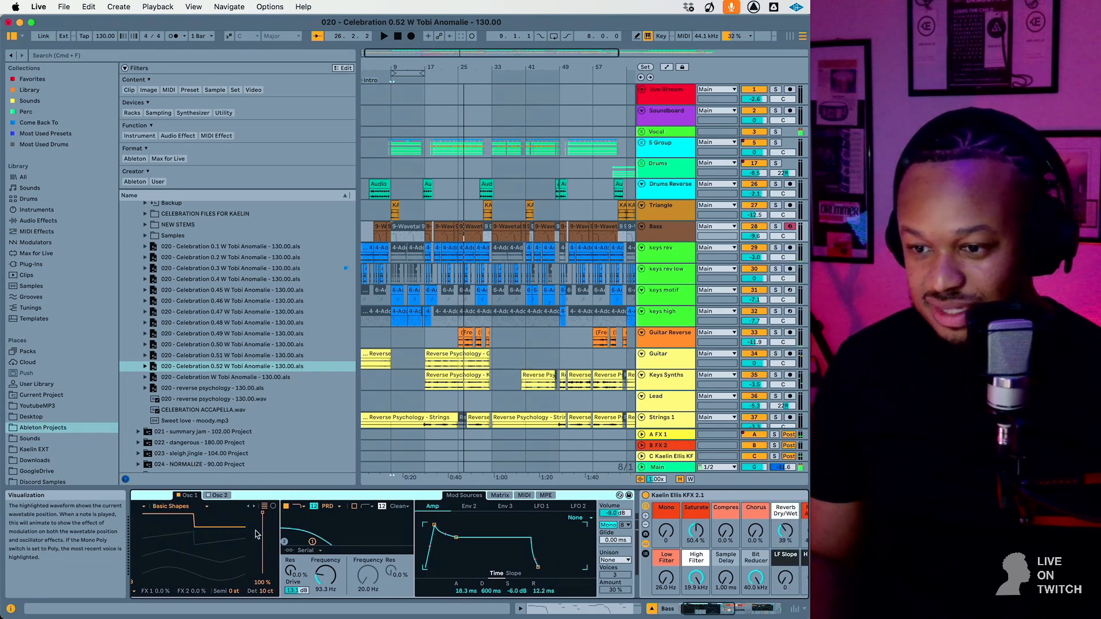
{"action": "scroll", "coordinate": [256, 535], "scroll_direction": "left", "scroll_amount": 2}
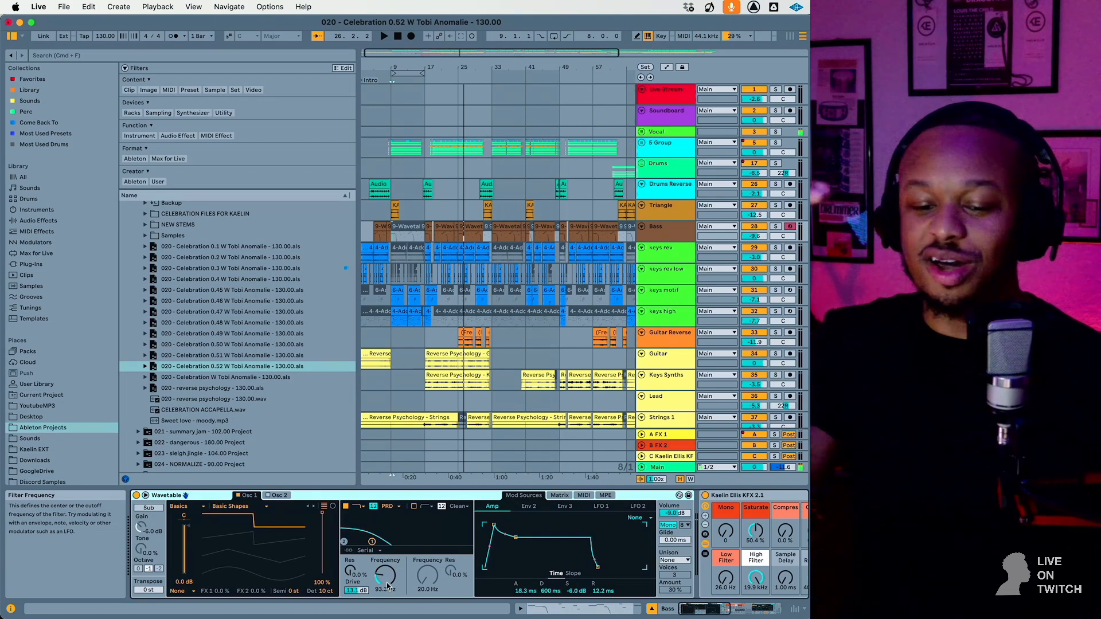
Step: Play from the Bass clip at bar 17, listening to the Bass track soloed and in the full mix
{"action": "key", "text": "space"}
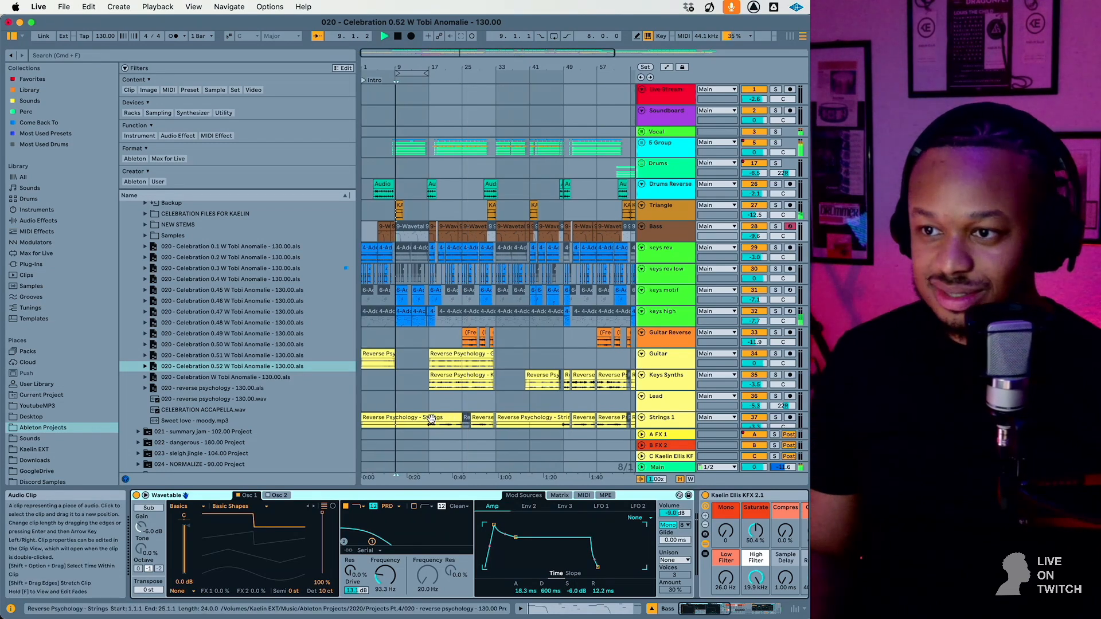
{"action": "key", "text": "space"}
{"action": "left_click", "coordinate": [432, 227]}
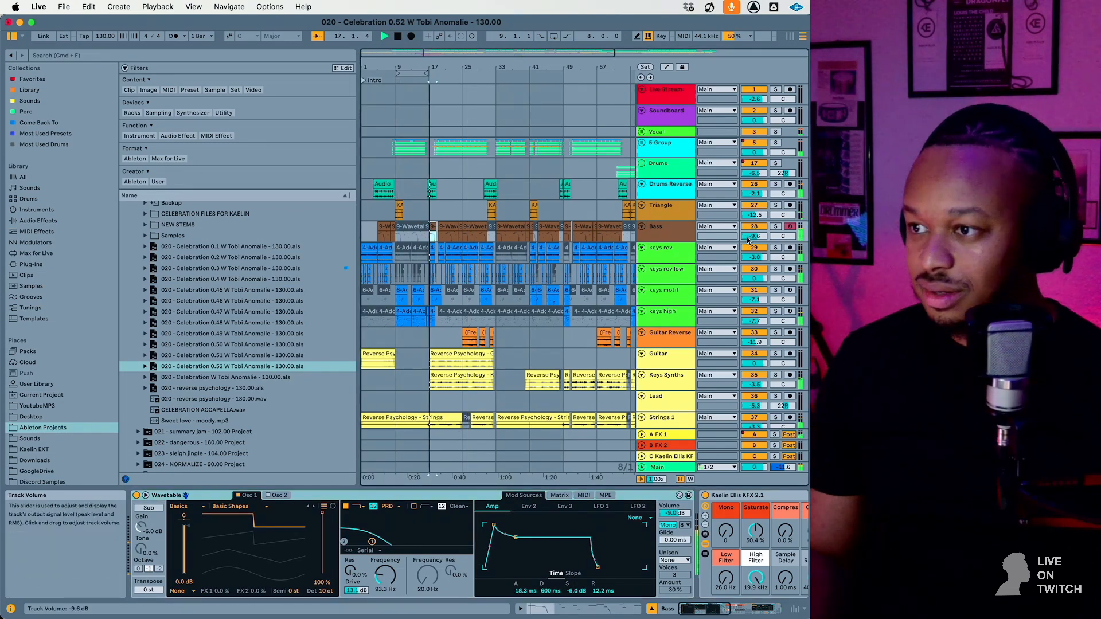
{"action": "left_click", "coordinate": [774, 226]}
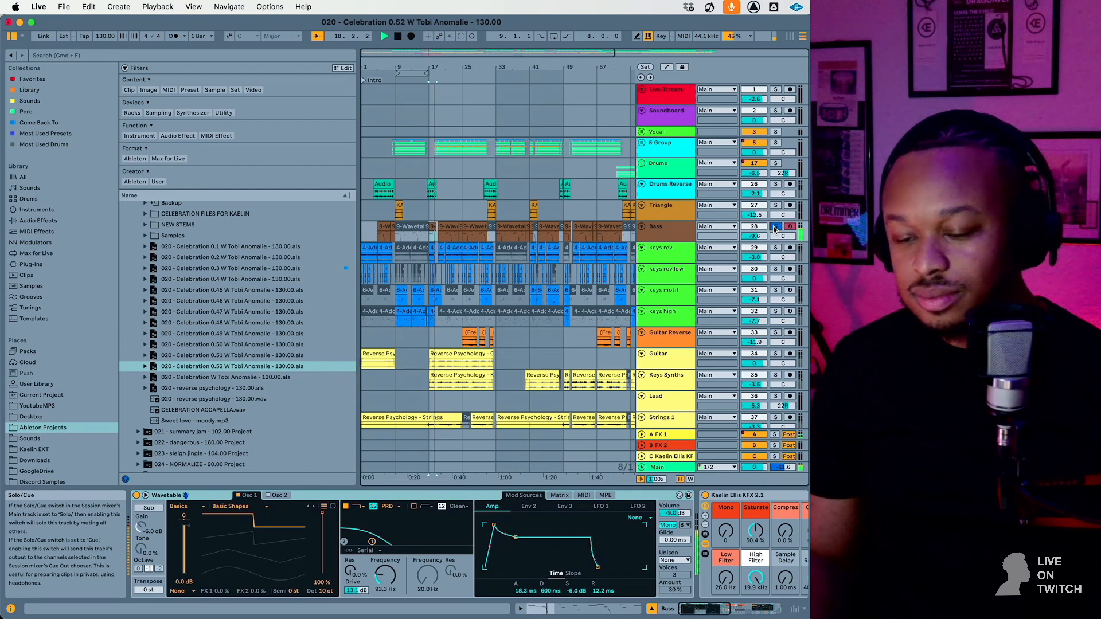
{"action": "left_click", "coordinate": [774, 227]}
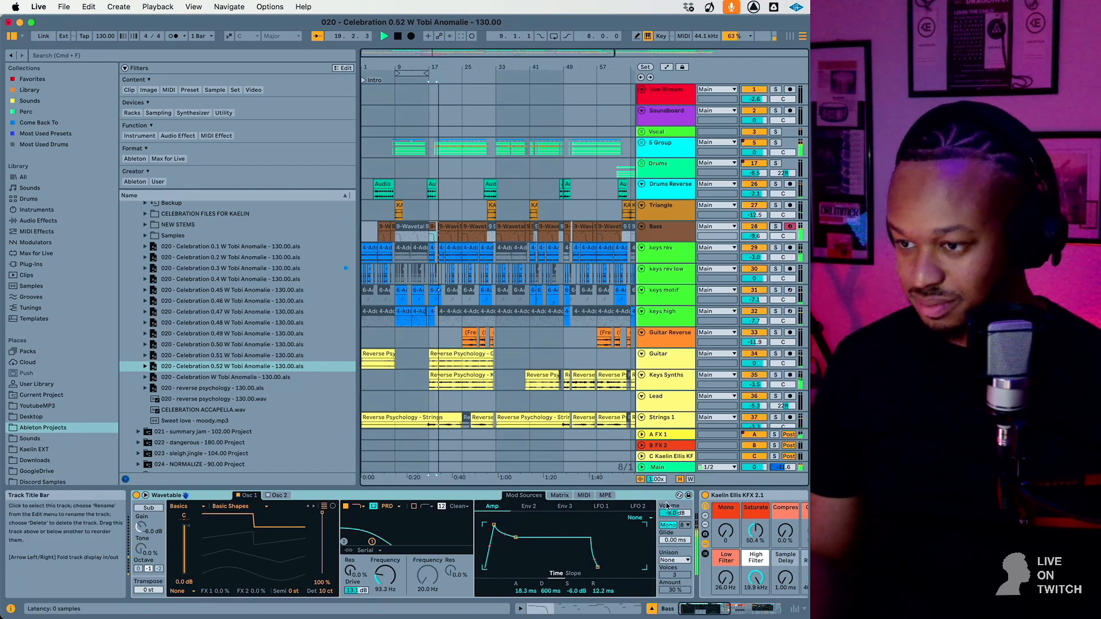
Step: Examine the Bass track's Kaelin Ellis KFX 2.1 rack macros through to its Reverb device
{"action": "scroll", "coordinate": [630, 528], "scroll_direction": "right", "scroll_amount": 5}
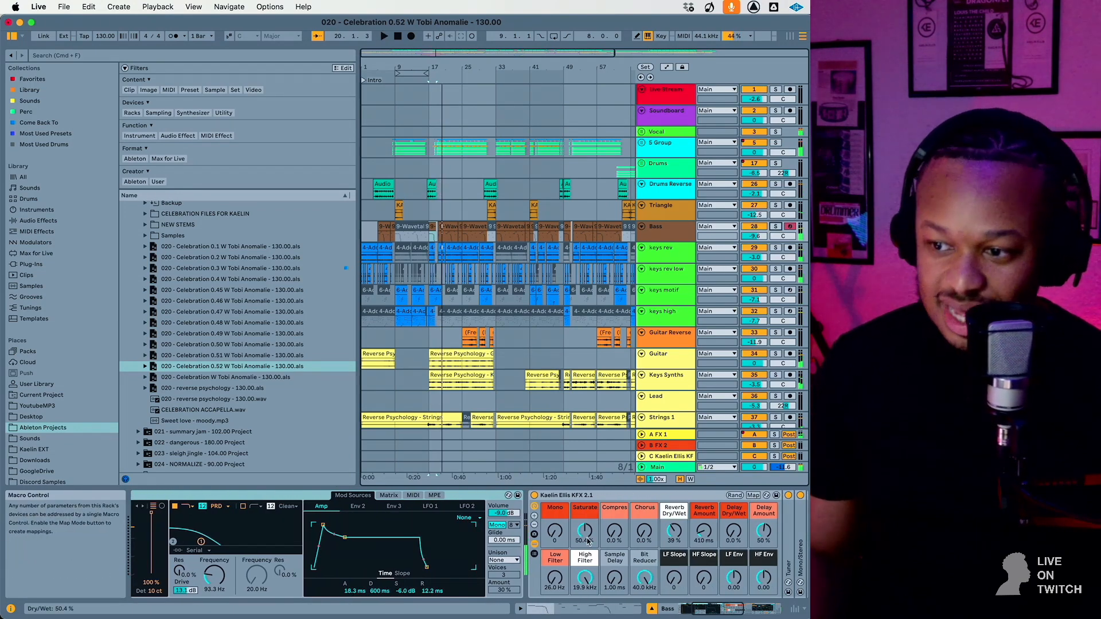
{"action": "scroll", "coordinate": [588, 541], "scroll_direction": "right", "scroll_amount": 3}
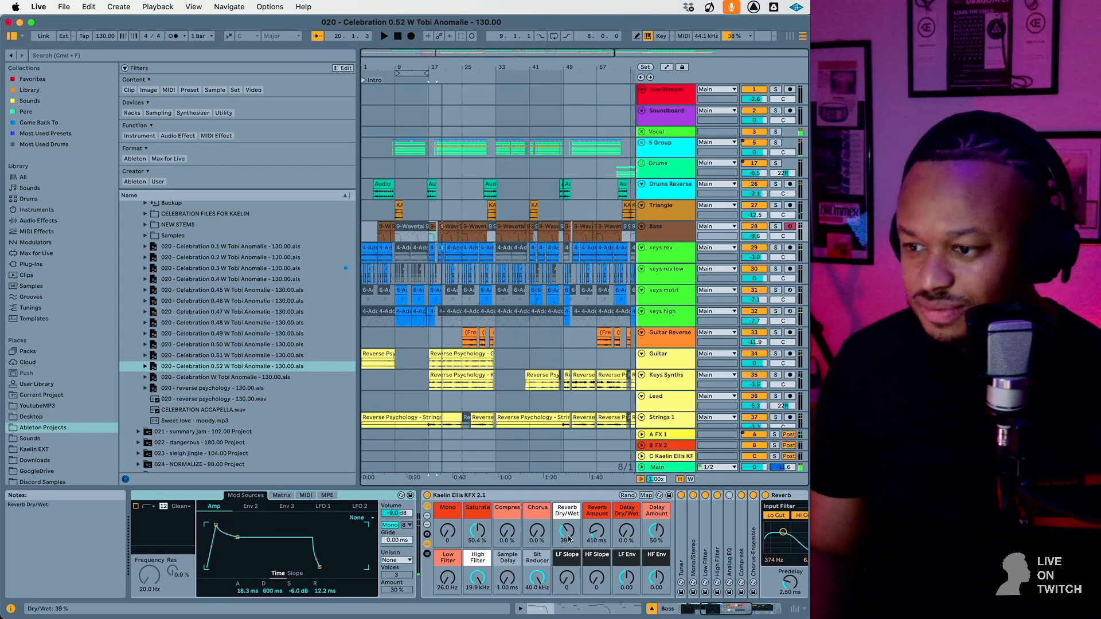
{"action": "scroll", "coordinate": [568, 539], "scroll_direction": "right", "scroll_amount": 3}
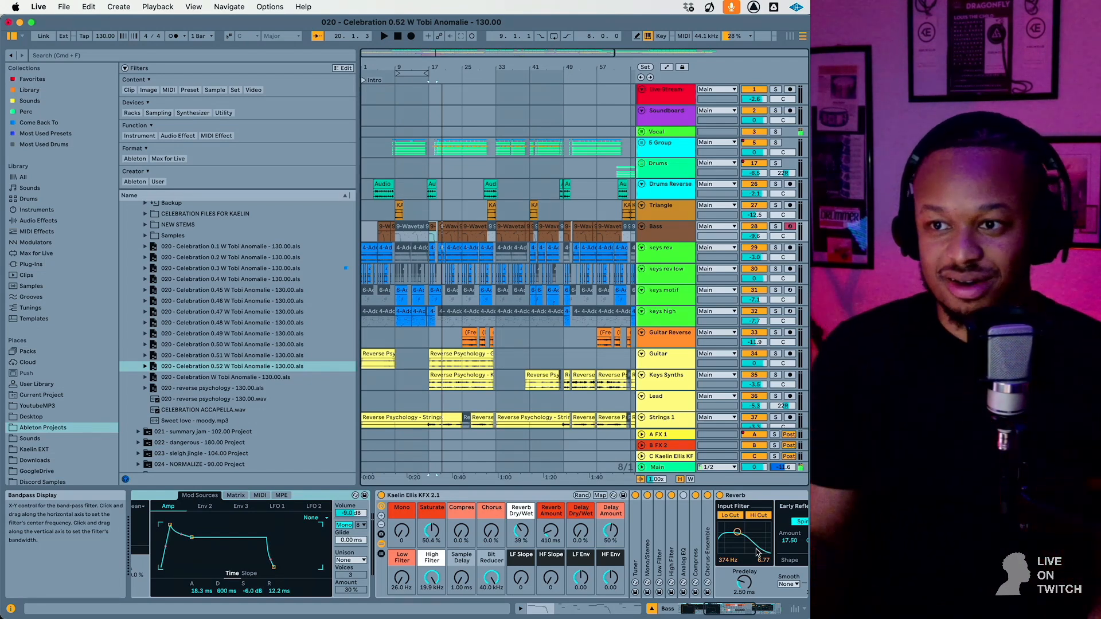
Step: Play the song from bar 65 on the Guitar track, and look over the instrument and vocal layers in that section
{"action": "scroll", "coordinate": [554, 362], "scroll_direction": "right", "scroll_amount": 10}
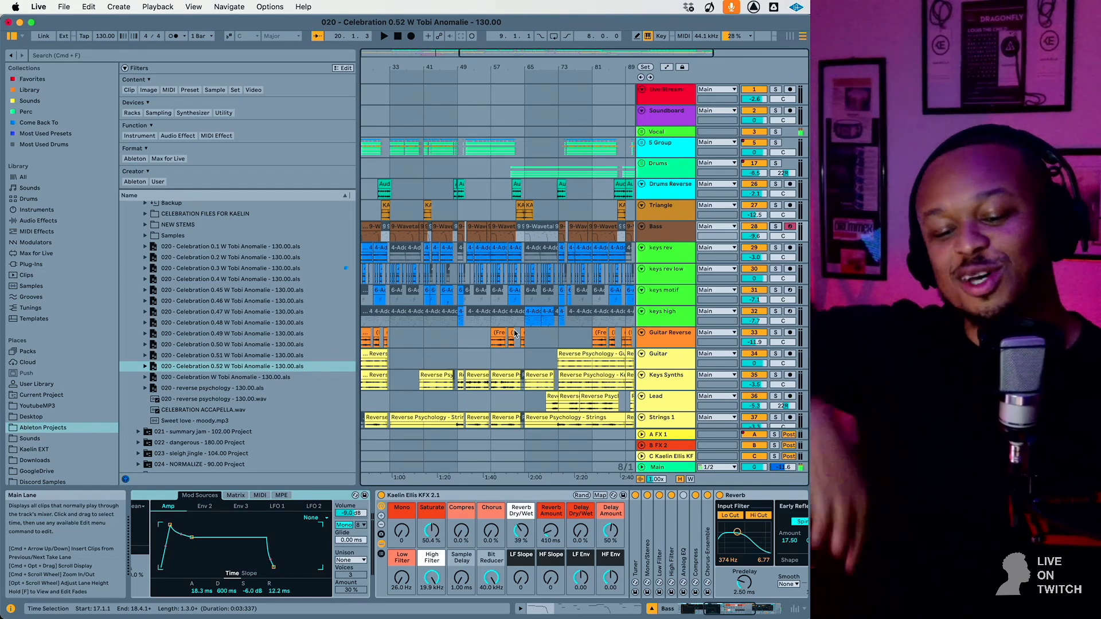
{"action": "left_click", "coordinate": [523, 360]}
{"action": "key", "text": "space"}
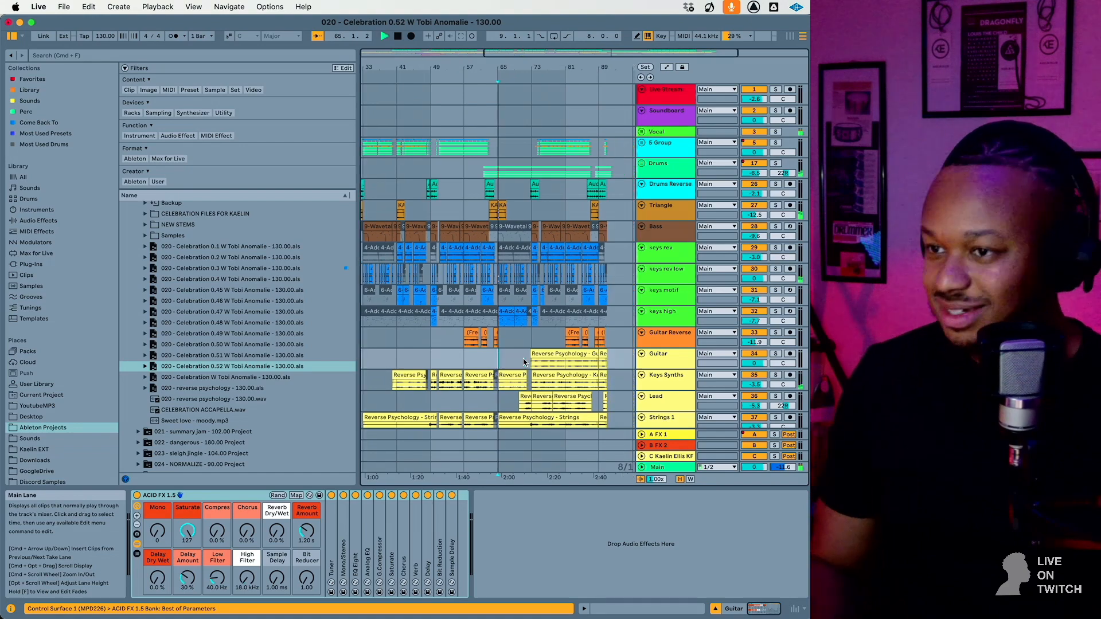
{"action": "scroll", "coordinate": [521, 359], "scroll_direction": "down", "scroll_amount": 5}
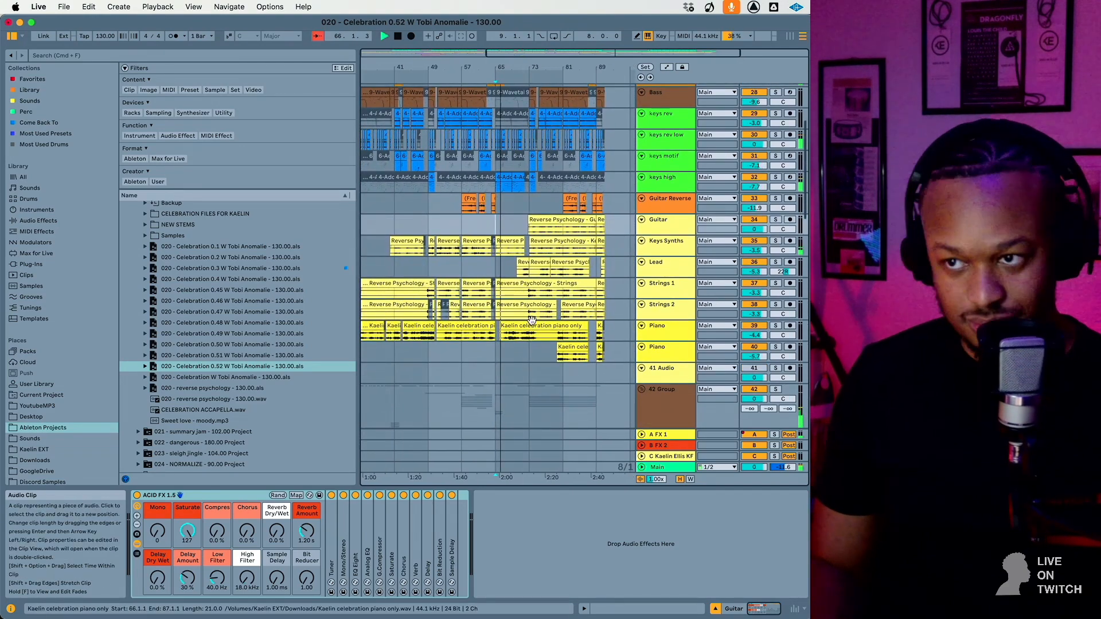
{"action": "scroll", "coordinate": [522, 359], "scroll_direction": "down", "scroll_amount": 10}
{"action": "scroll", "coordinate": [545, 319], "scroll_direction": "up", "scroll_amount": 15}
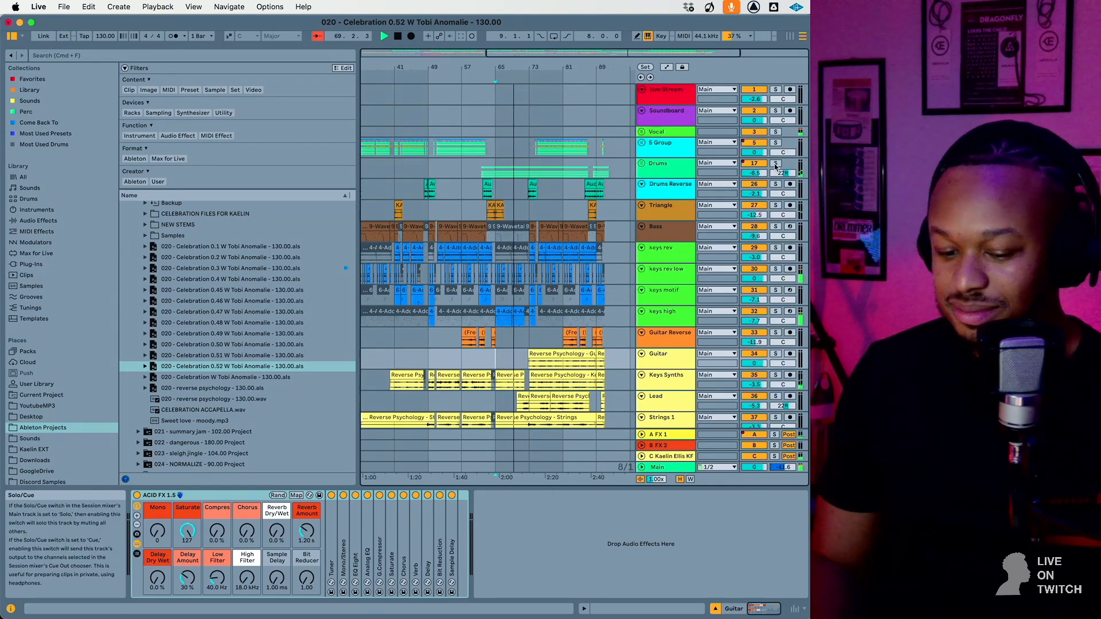
{"action": "scroll", "coordinate": [712, 217], "scroll_direction": "down", "scroll_amount": 15}
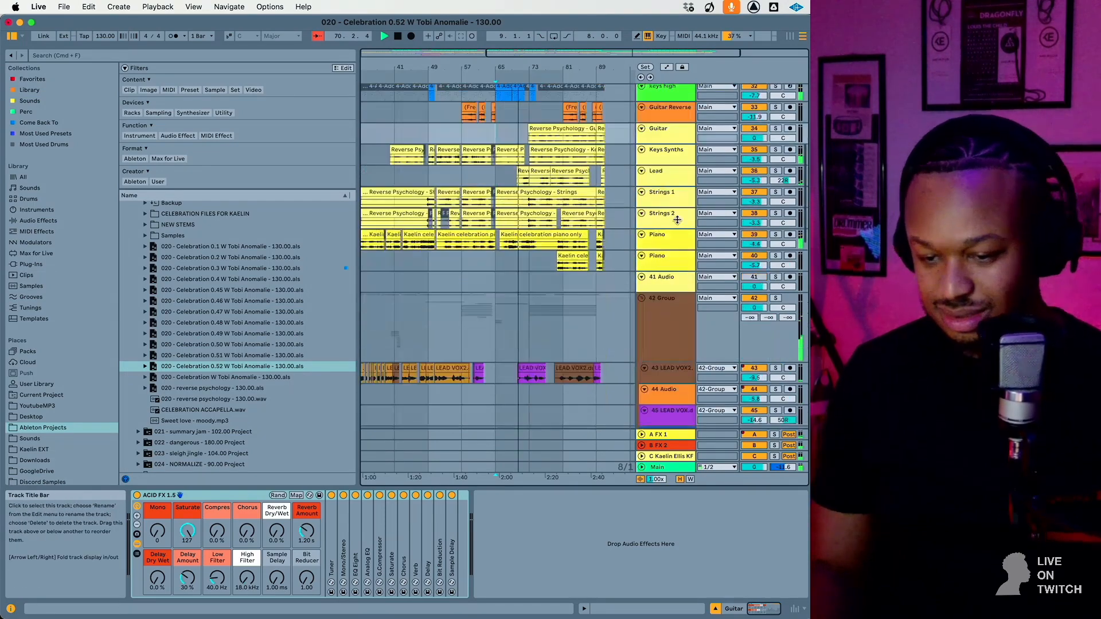
{"action": "scroll", "coordinate": [678, 223], "scroll_direction": "up", "scroll_amount": 5}
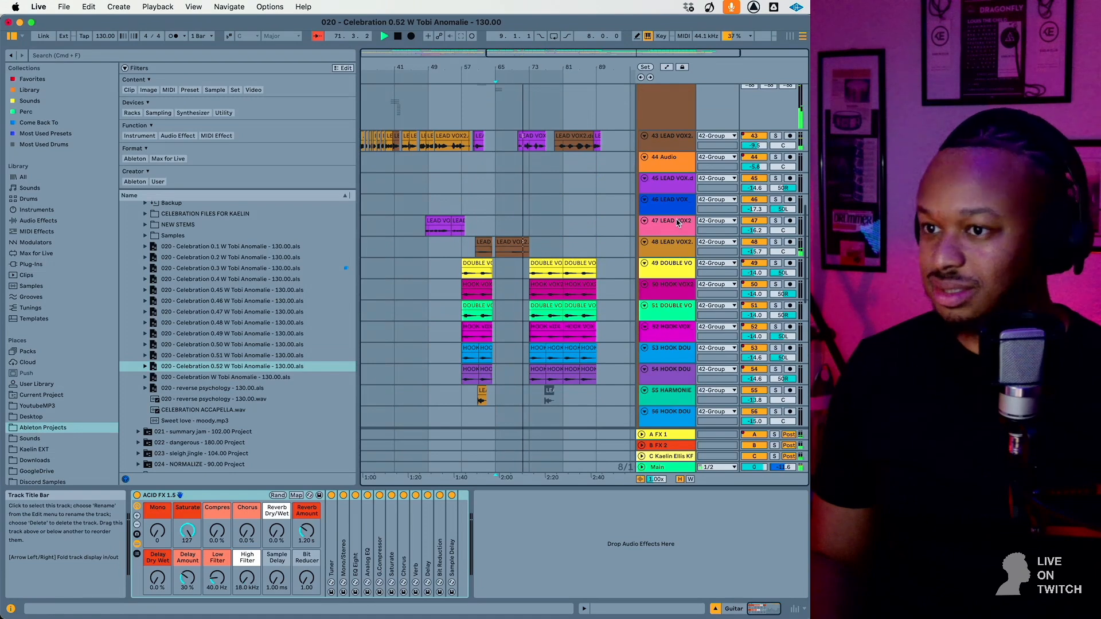
{"action": "scroll", "coordinate": [678, 222], "scroll_direction": "up", "scroll_amount": 8}
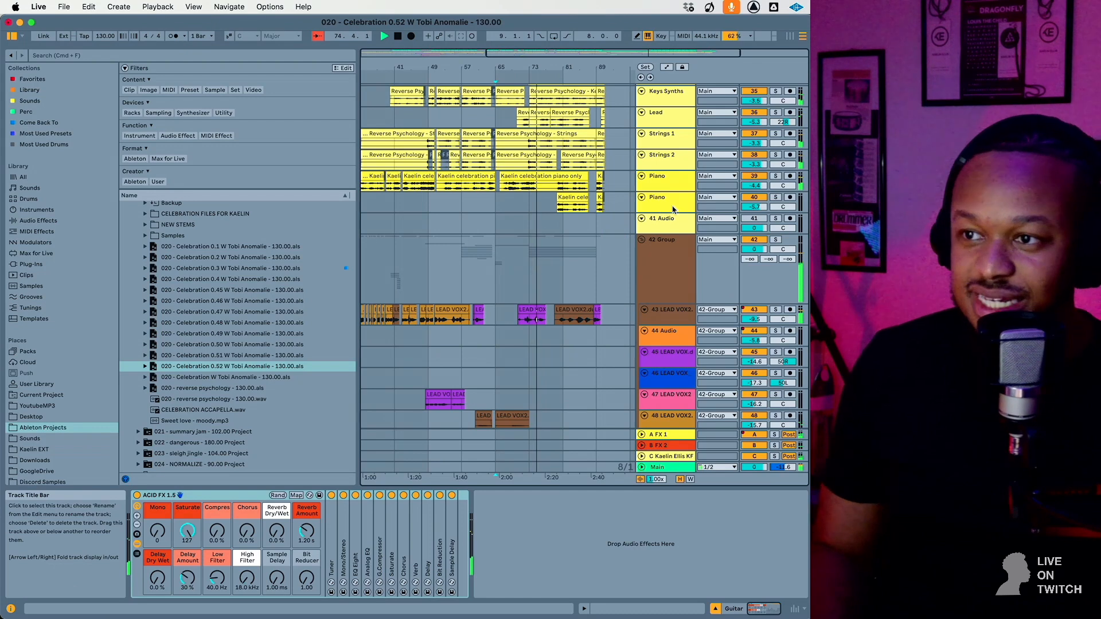
Step: Select the first Piano track to show its device chain, listen to it soloed, and unsolo it
{"action": "left_click", "coordinate": [681, 191]}
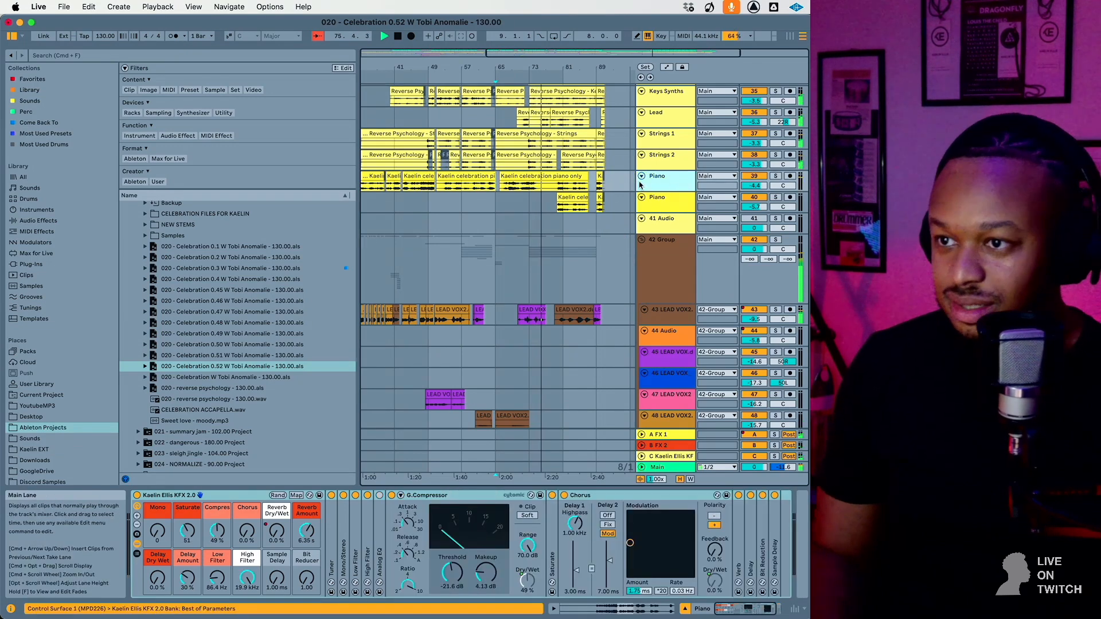
{"action": "scroll", "coordinate": [775, 179], "scroll_direction": "up", "scroll_amount": 1}
{"action": "left_click", "coordinate": [775, 179]}
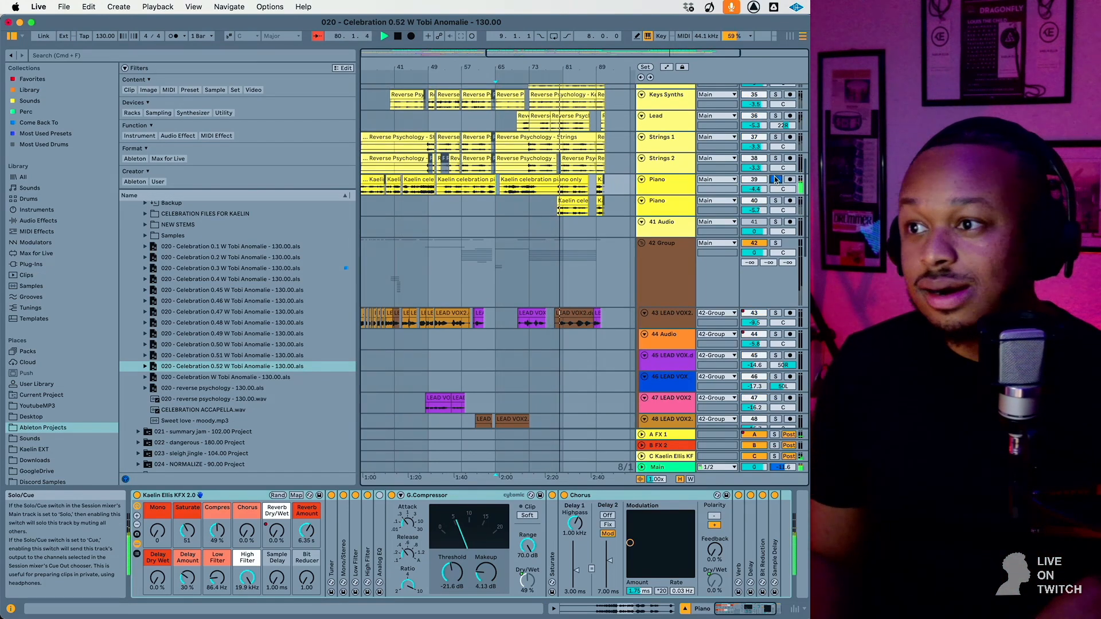
{"action": "left_click", "coordinate": [775, 180]}
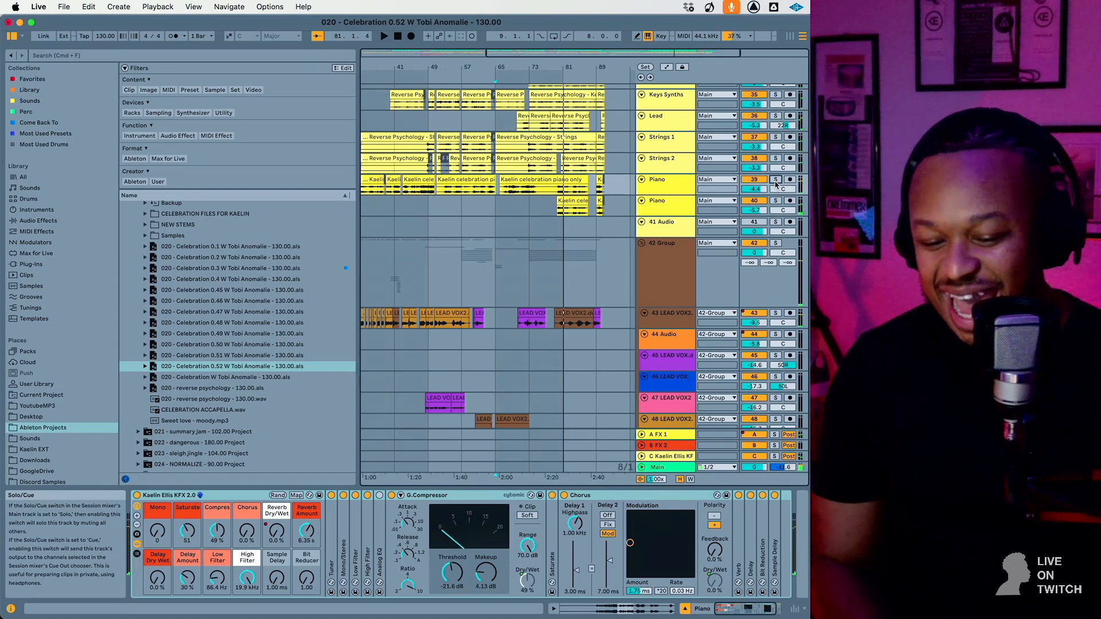
Step: Play from the second Piano track's clip near bar 79 with the first Piano track soloed, and return to the full mix
{"action": "scroll", "coordinate": [674, 149], "scroll_direction": "up", "scroll_amount": 10}
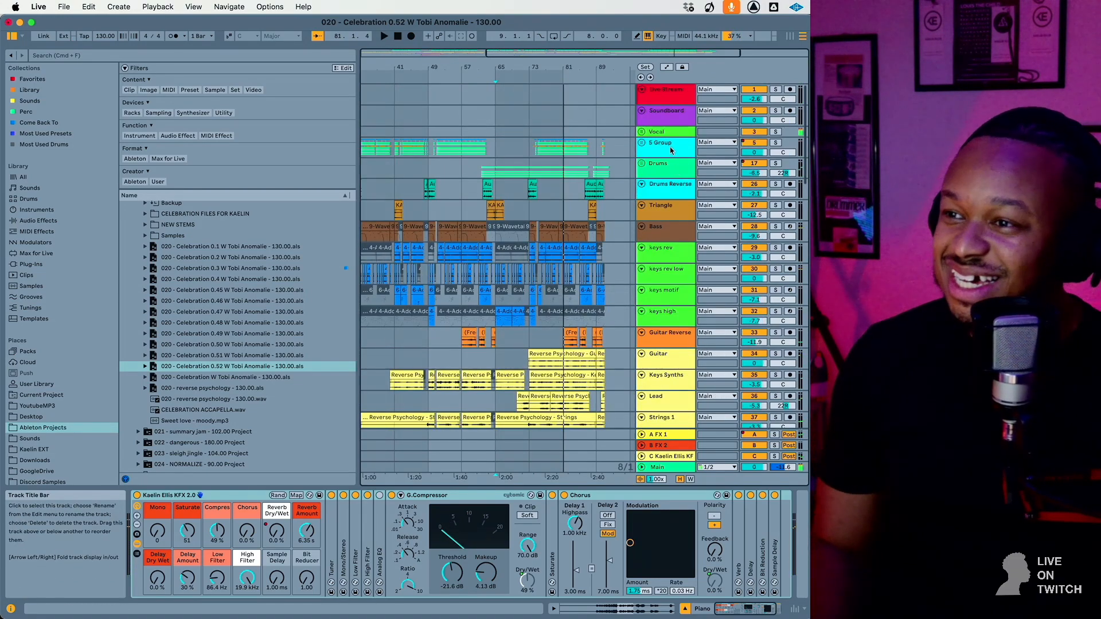
{"action": "scroll", "coordinate": [602, 387], "scroll_direction": "down", "scroll_amount": 5}
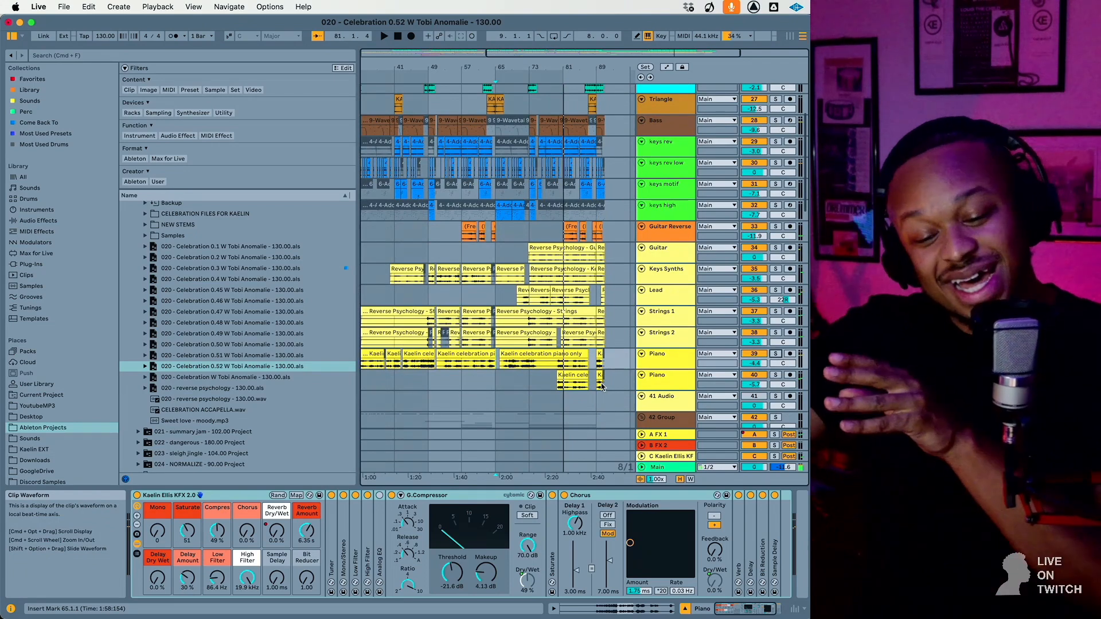
{"action": "left_click", "coordinate": [563, 374]}
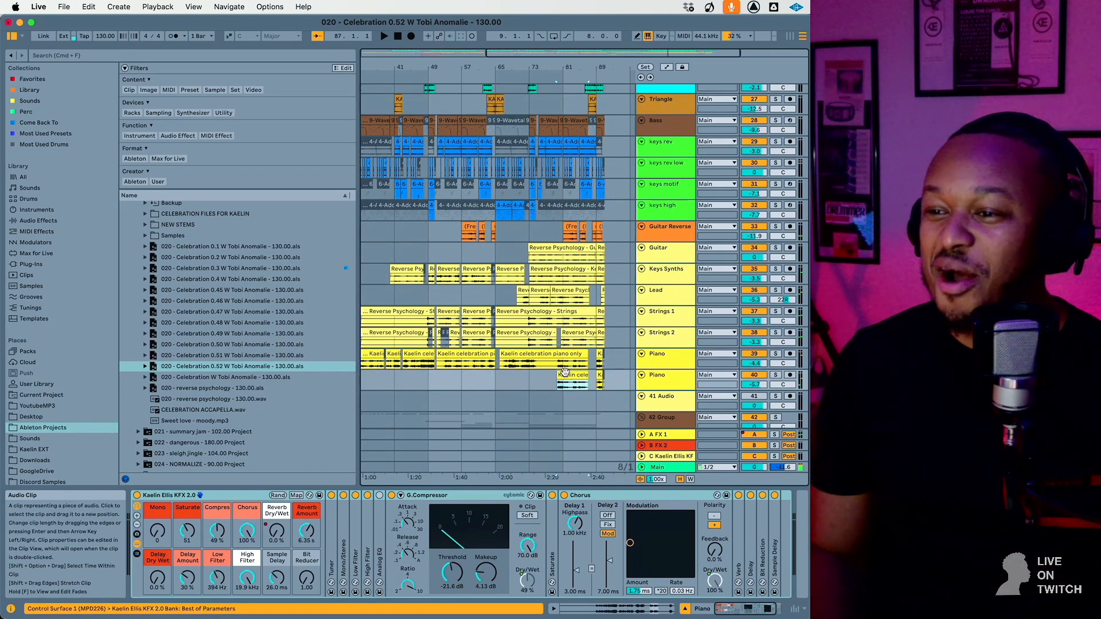
{"action": "left_click", "coordinate": [778, 356]}
{"action": "key", "text": "space"}
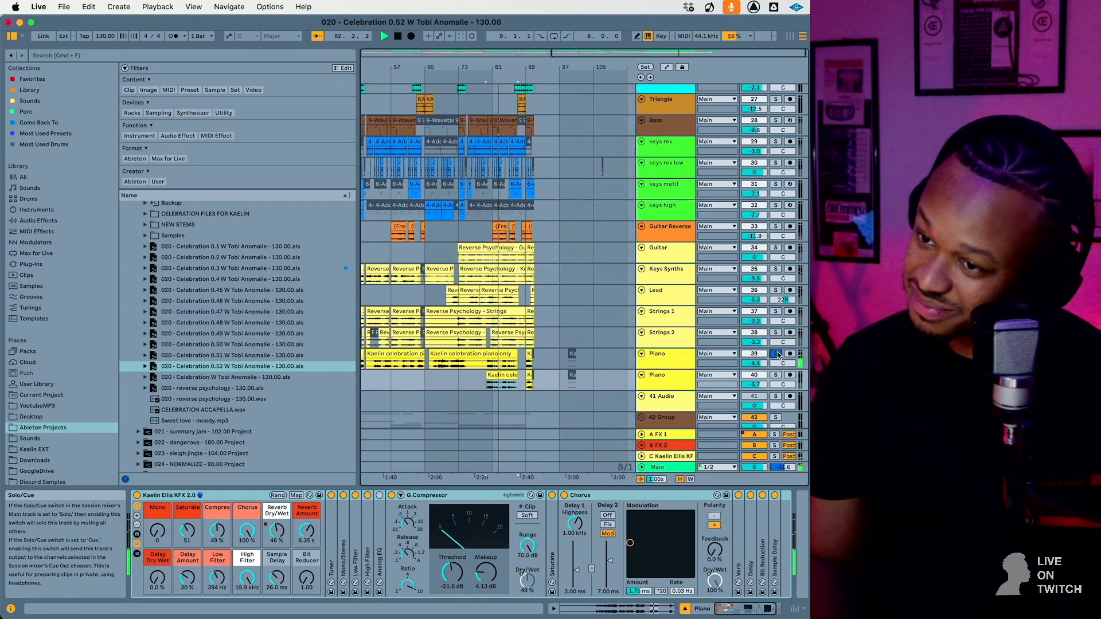
{"action": "left_click", "coordinate": [778, 356]}
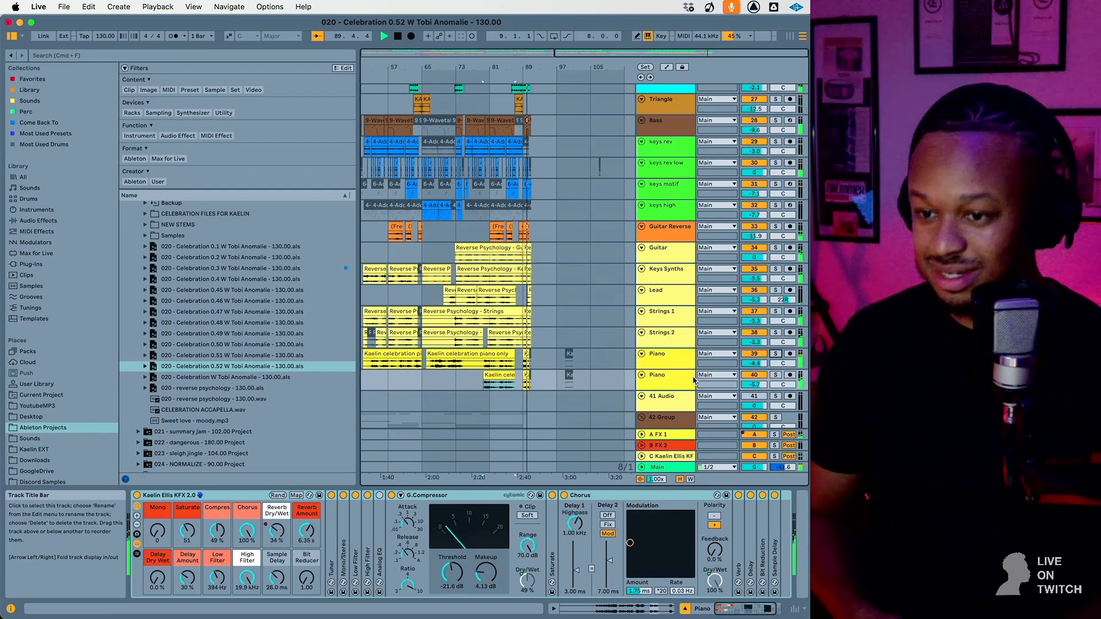
Step: Stop playback after the song's ending, and select the keys motif track to show its device chain
{"action": "scroll", "coordinate": [594, 383], "scroll_direction": "down", "scroll_amount": 10}
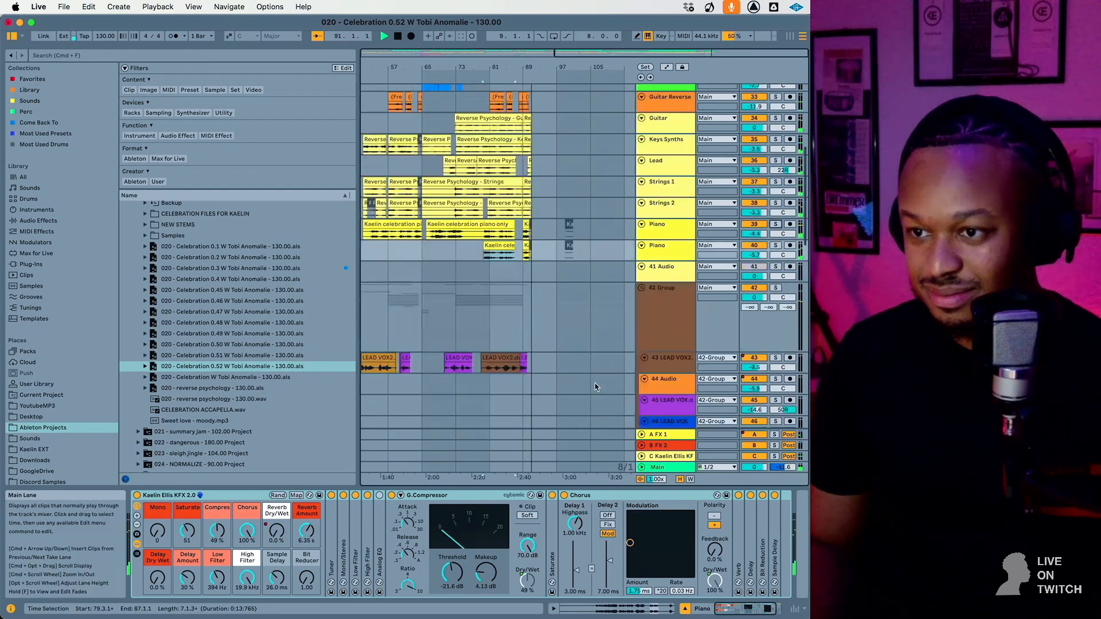
{"action": "key", "text": "space"}
{"action": "scroll", "coordinate": [596, 380], "scroll_direction": "up", "scroll_amount": 15}
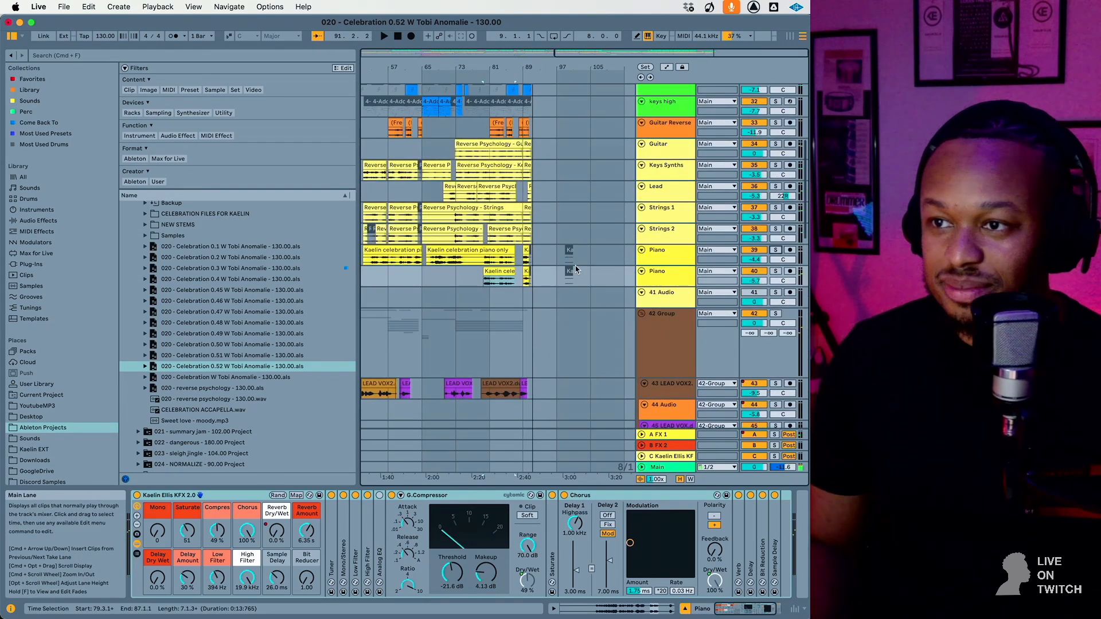
{"action": "left_click", "coordinate": [664, 271]}
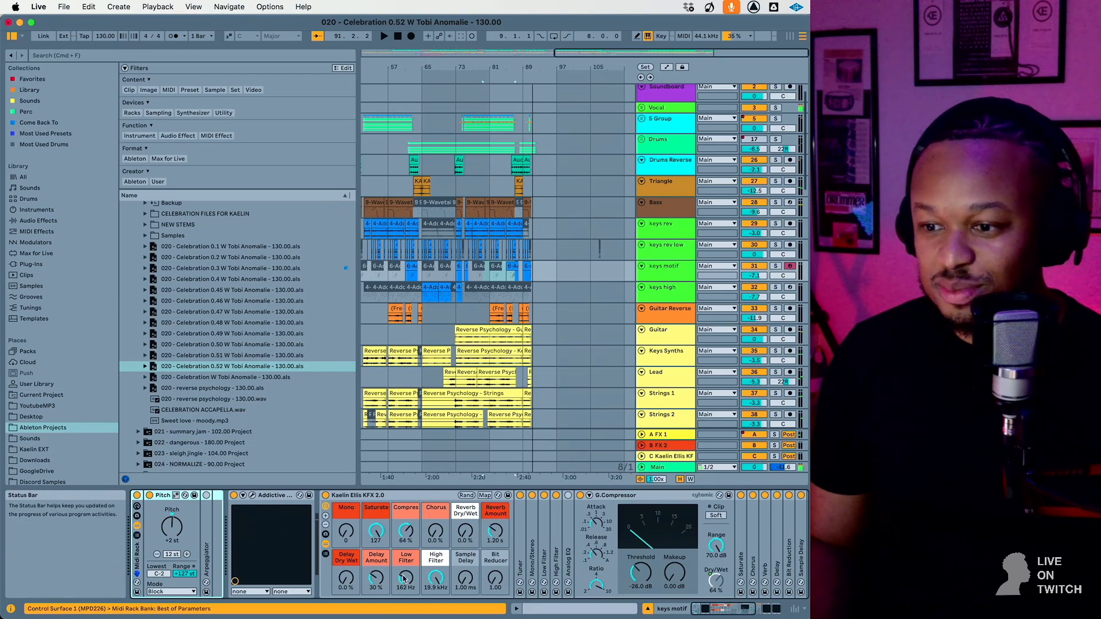
{"action": "scroll", "coordinate": [481, 340], "scroll_direction": "left", "scroll_amount": 10}
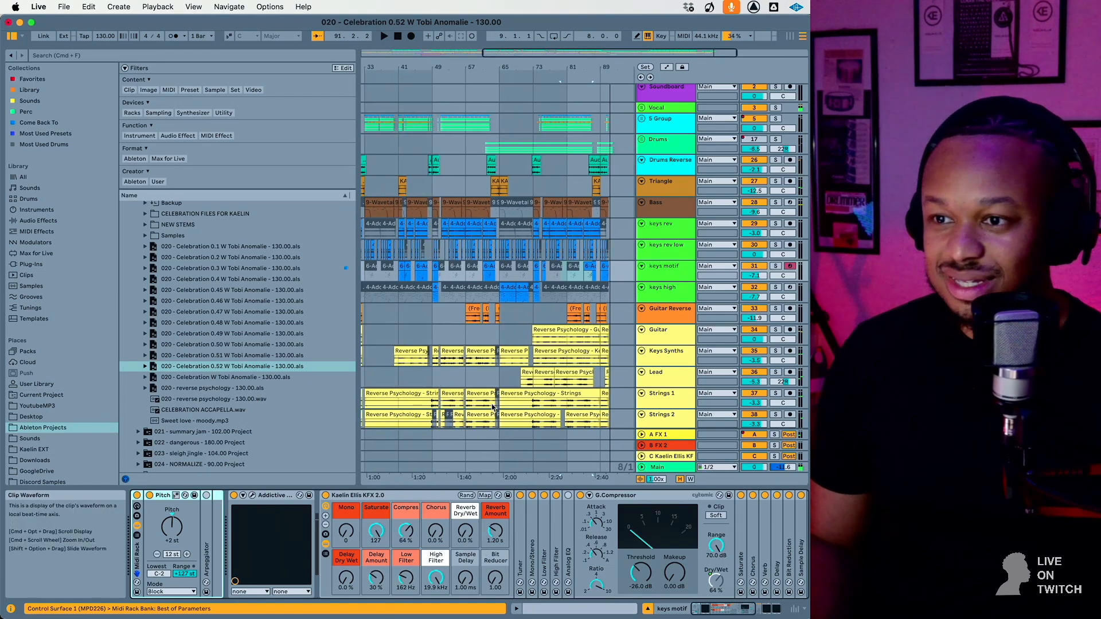